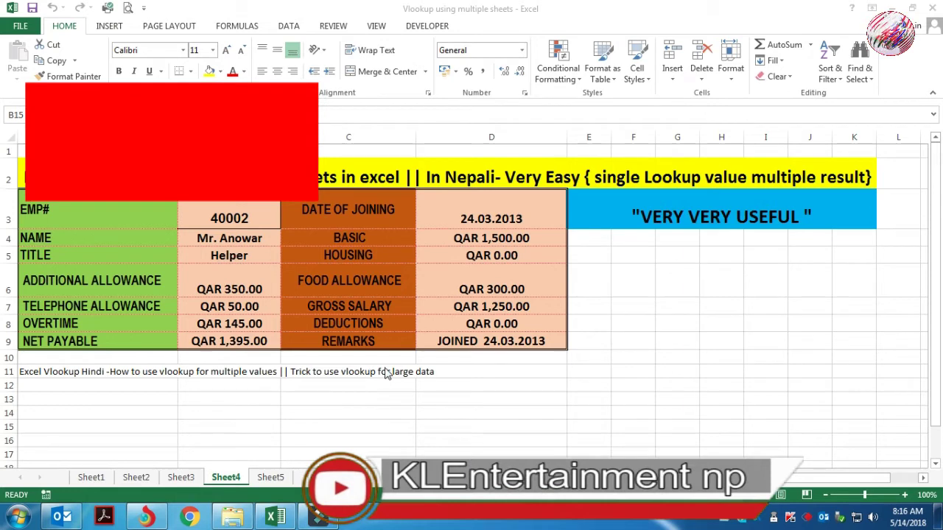
# Step: Review the source data on Sheet1, Sheet2 and Sheet3, then return to the Sheet4 form
pyautogui.click(93, 478)
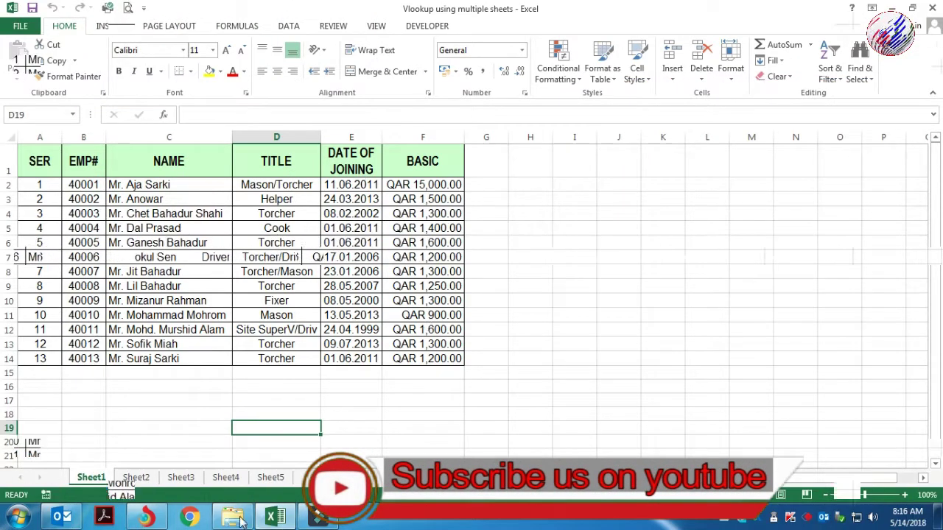
pyautogui.click(131, 478)
pyautogui.scroll(1, 299, 391)
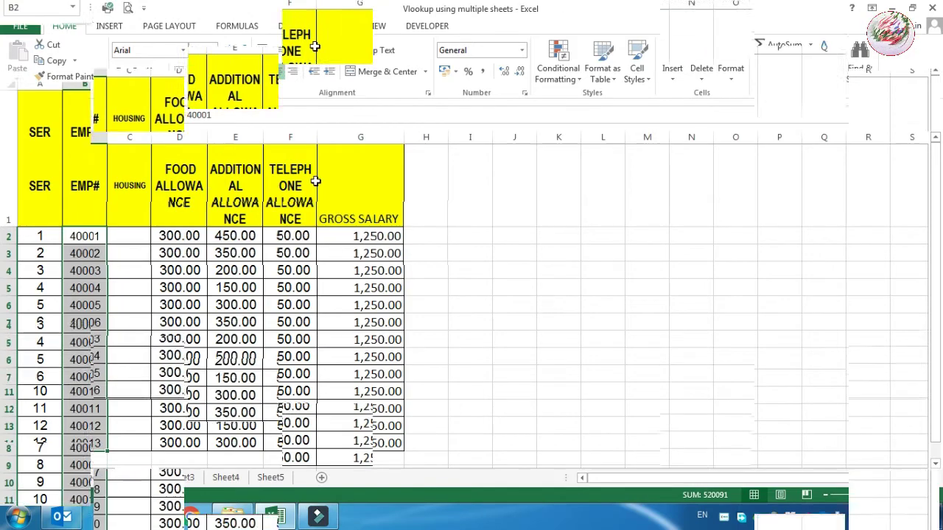
pyautogui.click(187, 481)
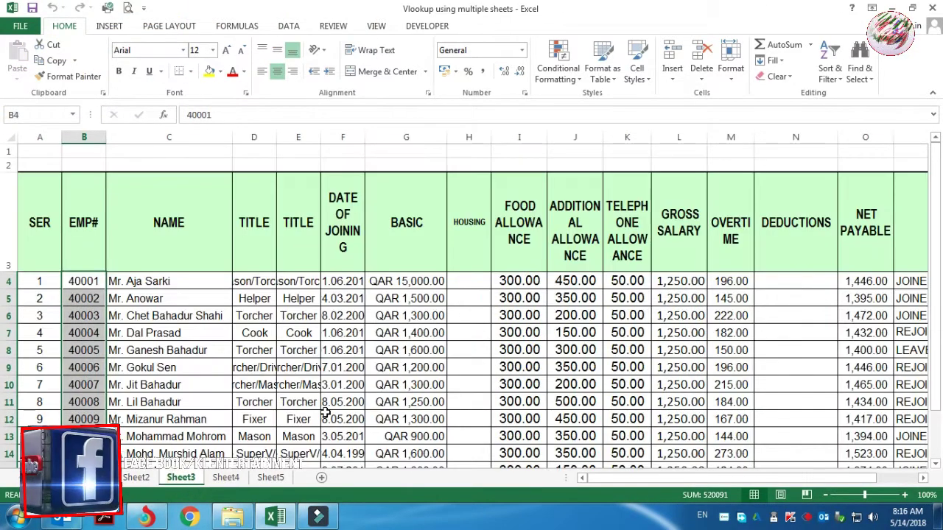
pyautogui.scroll(-1, 324, 414)
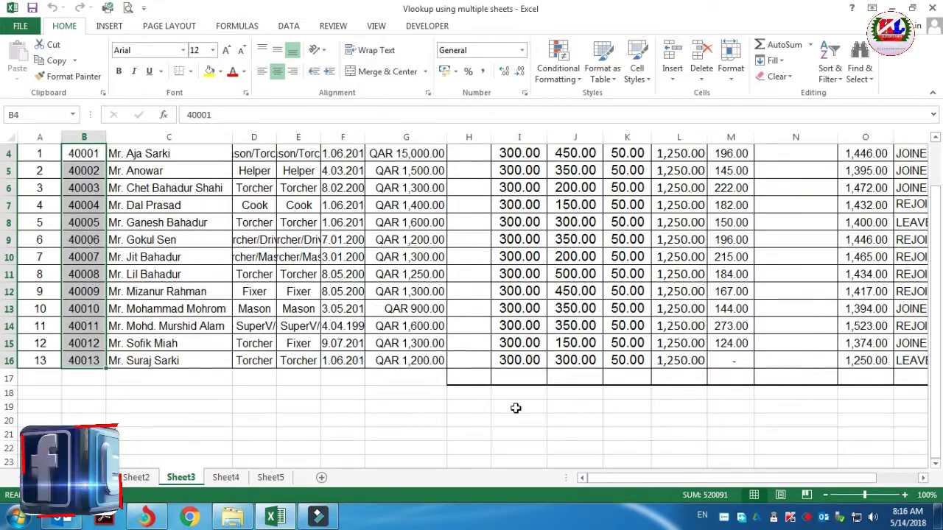
pyautogui.scroll(1, 516, 408)
pyautogui.moveTo(648, 478); pyautogui.dragTo(776, 479)
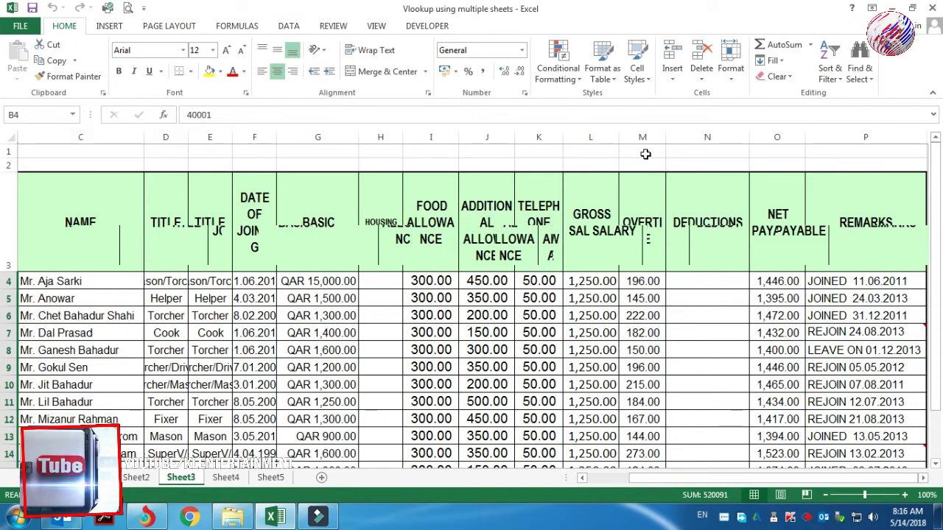
pyautogui.scroll(-2, 810, 346)
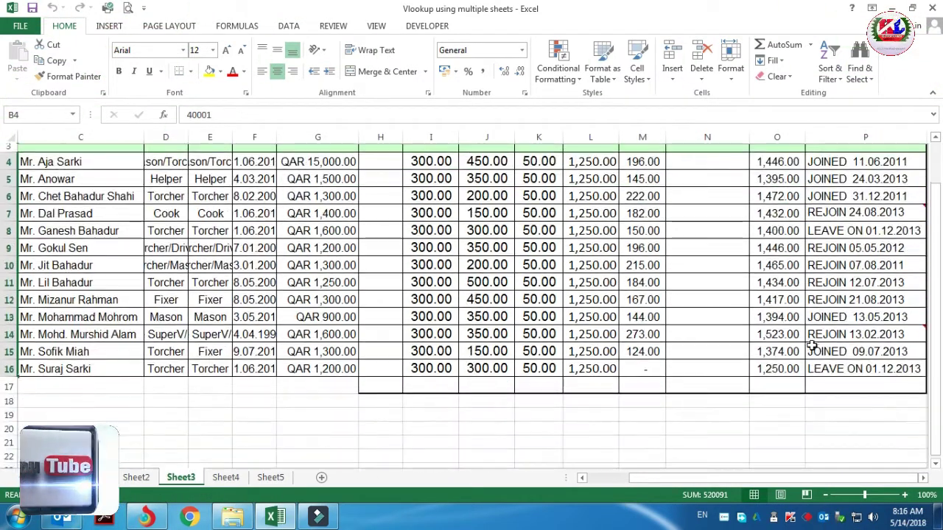
pyautogui.scroll(2, 774, 368)
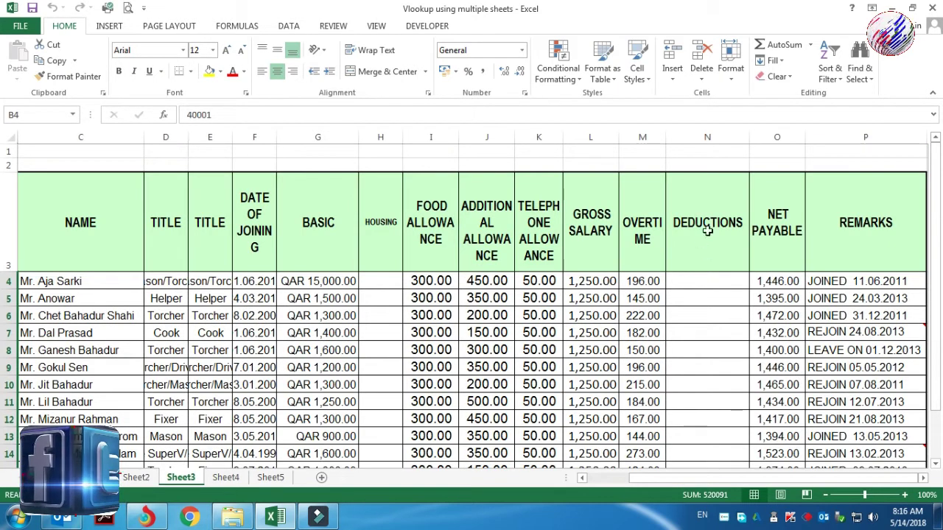
pyautogui.click(227, 477)
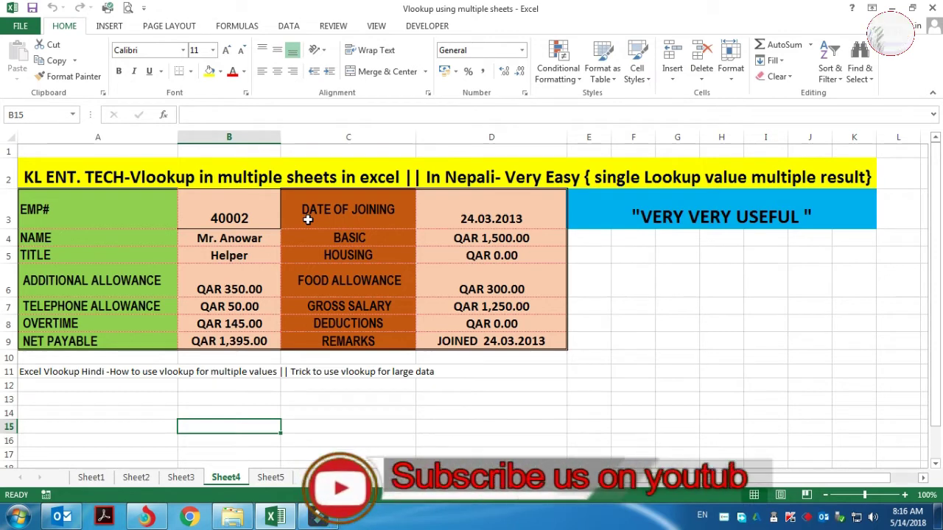
# Step: Enter EMP# 40003 in B3 and widen column B to fit the full name
pyautogui.click(230, 216)
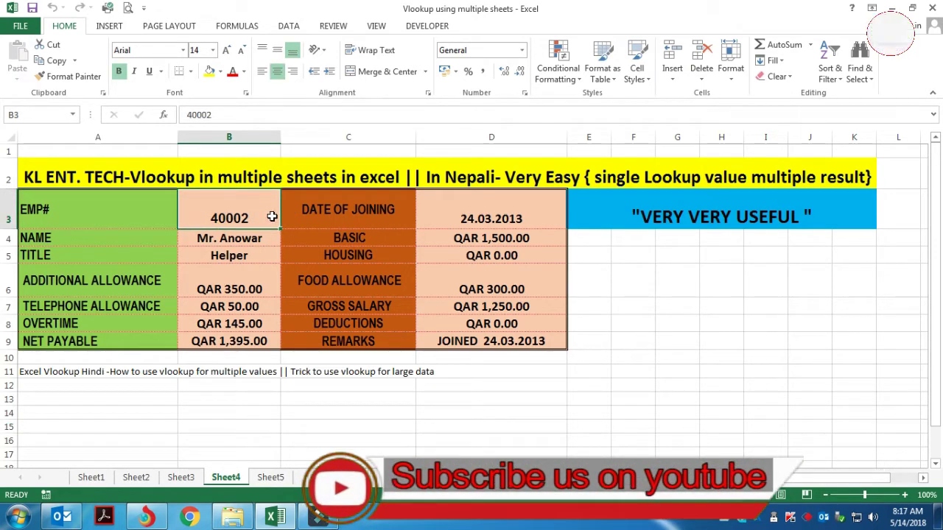
pyautogui.write('400')
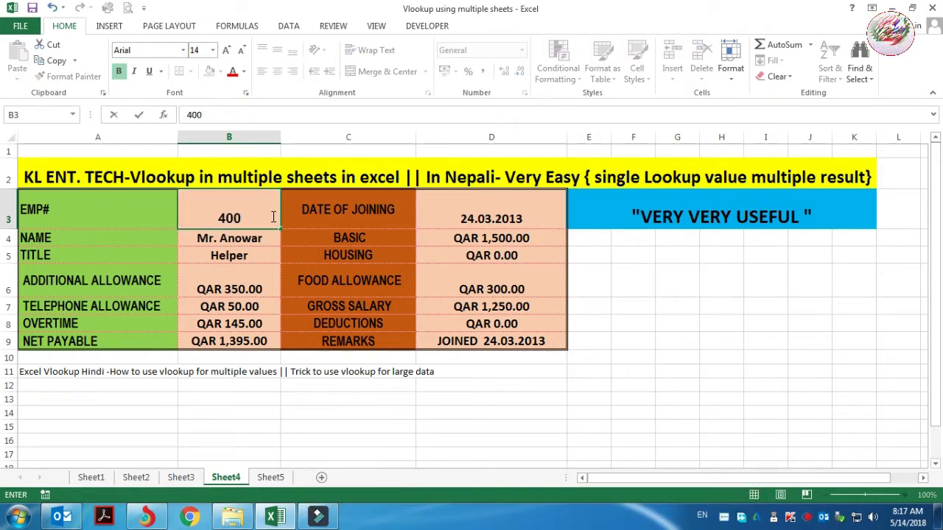
pyautogui.write('03')
pyautogui.press('Return')
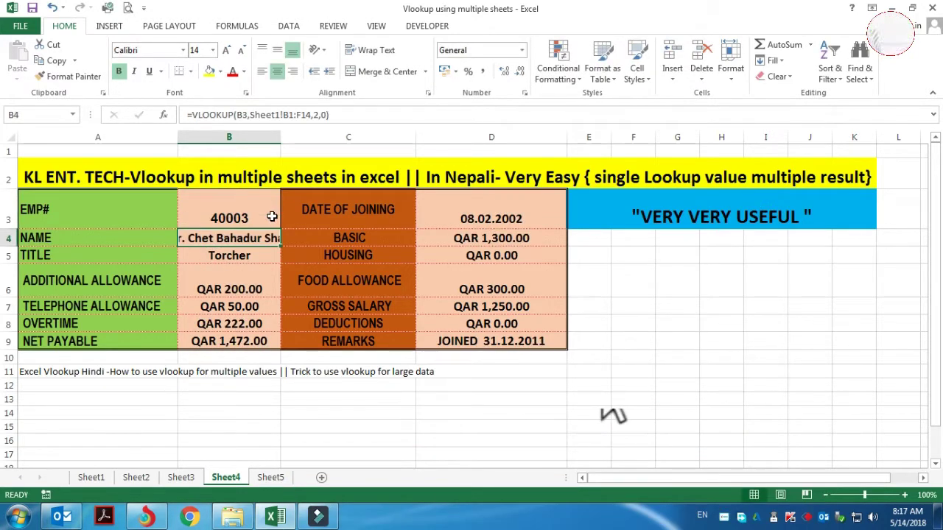
pyautogui.moveTo(281, 137); pyautogui.dragTo(316, 134)
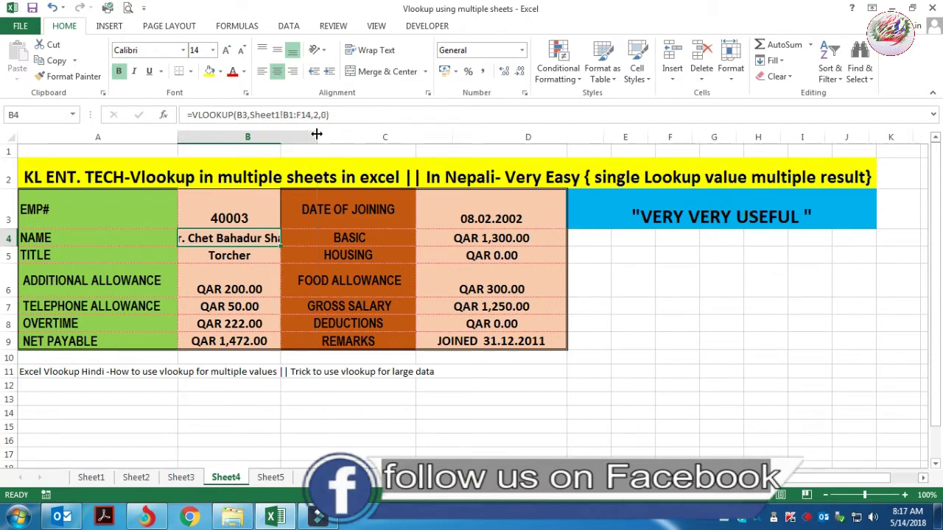
# Step: Inspect the lookup formulas behind each field in columns B and D of the form
pyautogui.click(246, 257)
pyautogui.click(248, 284)
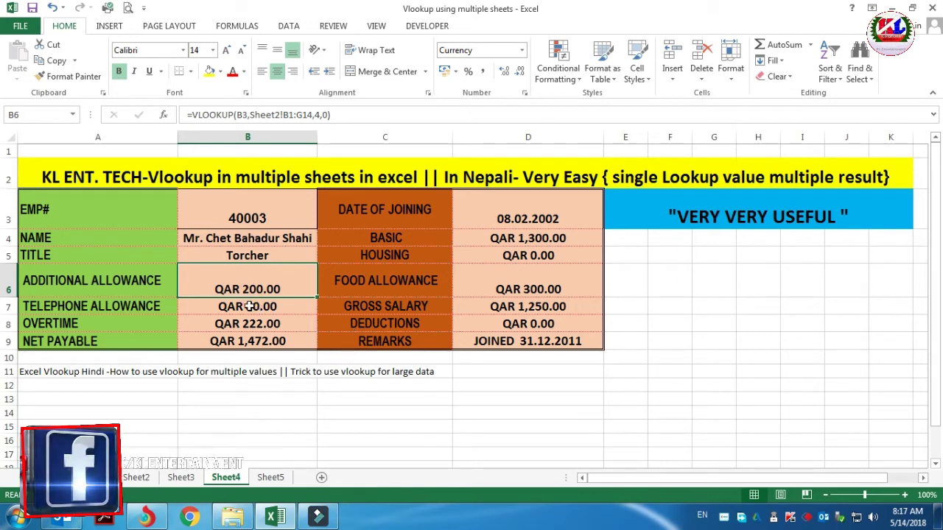
pyautogui.click(249, 306)
pyautogui.click(251, 325)
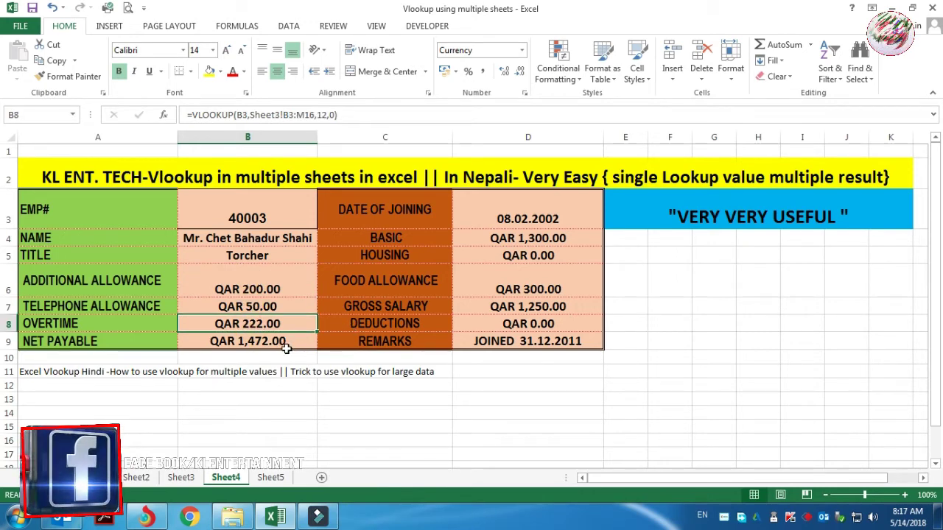
pyautogui.click(247, 337)
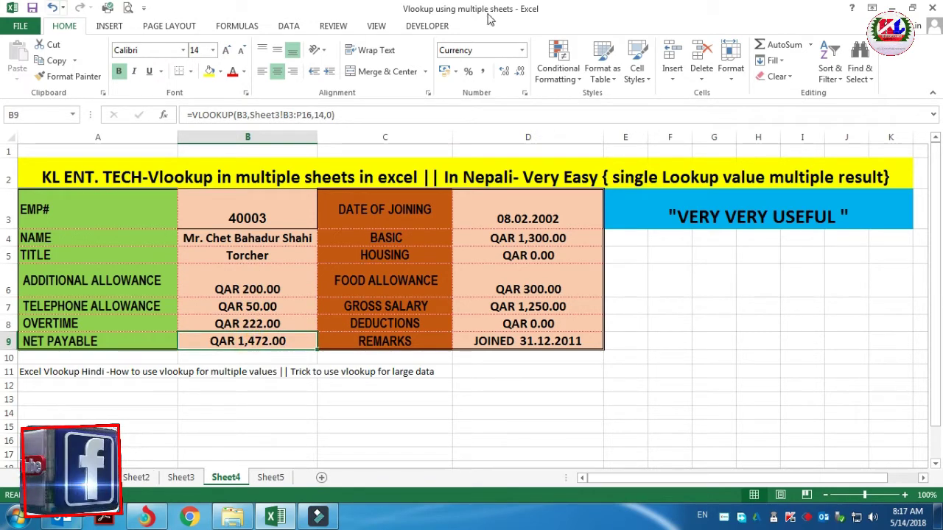
pyautogui.click(523, 218)
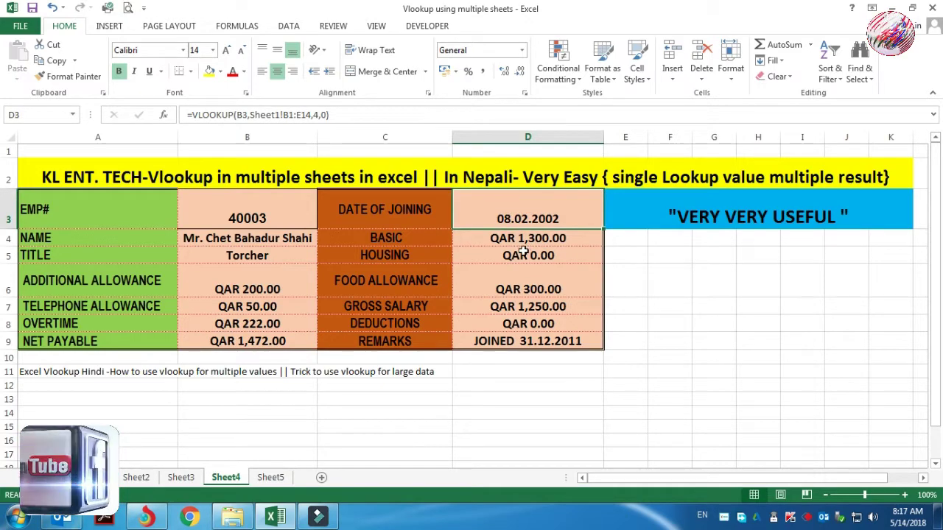
pyautogui.click(527, 241)
pyautogui.press('Down')
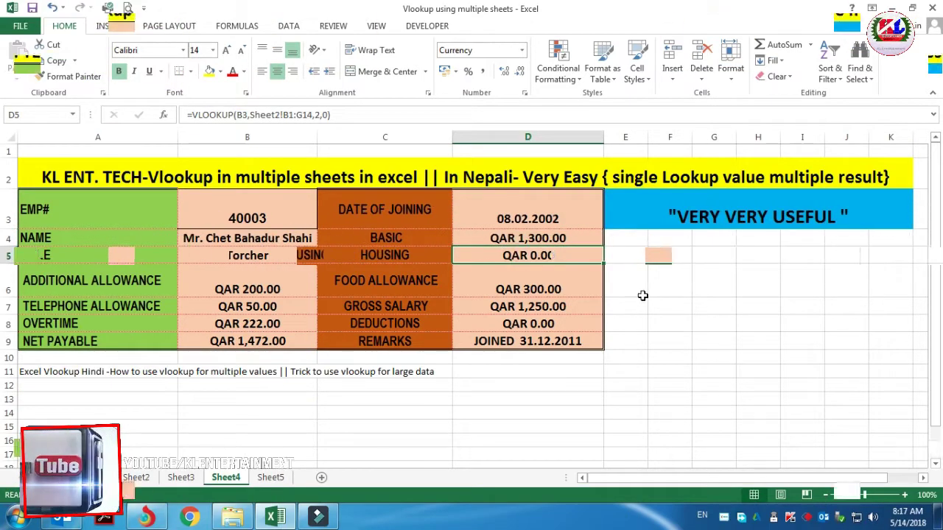
pyautogui.click(523, 310)
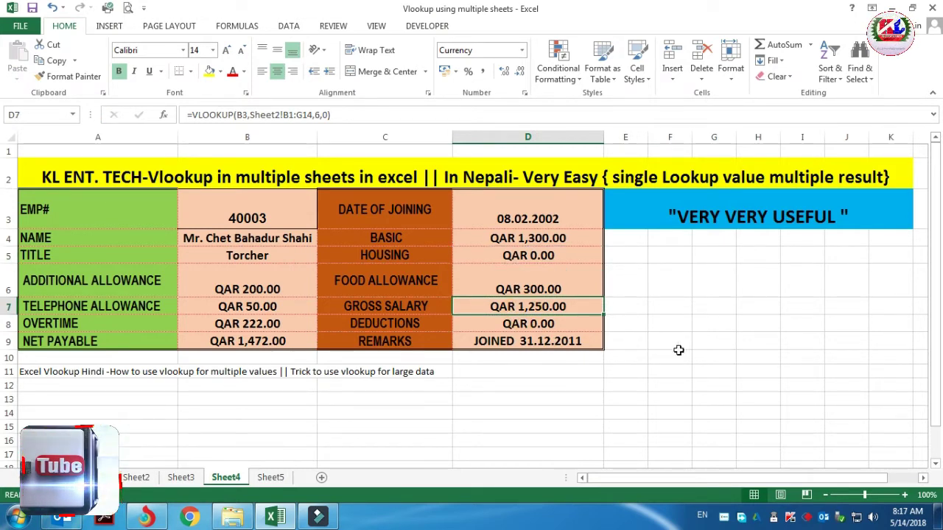
pyautogui.click(564, 328)
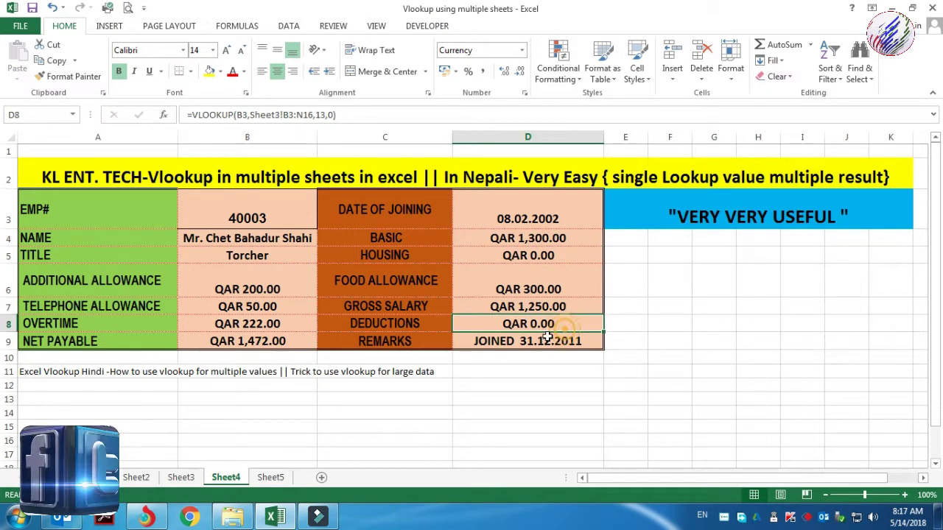
pyautogui.click(490, 344)
pyautogui.click(681, 368)
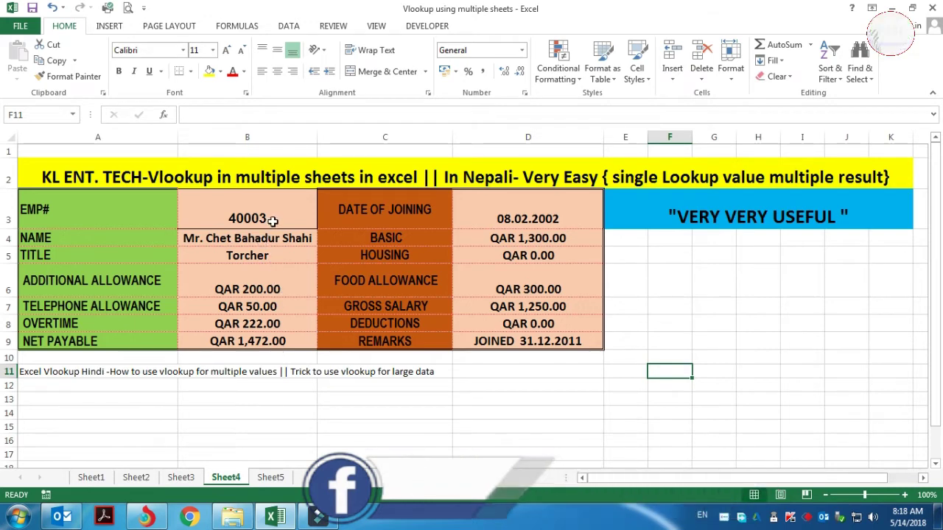
# Step: Clear the EMP# and all lookup values in B3:B9 and D3:D9
pyautogui.click(310, 389)
pyautogui.moveTo(276, 222); pyautogui.dragTo(299, 335)
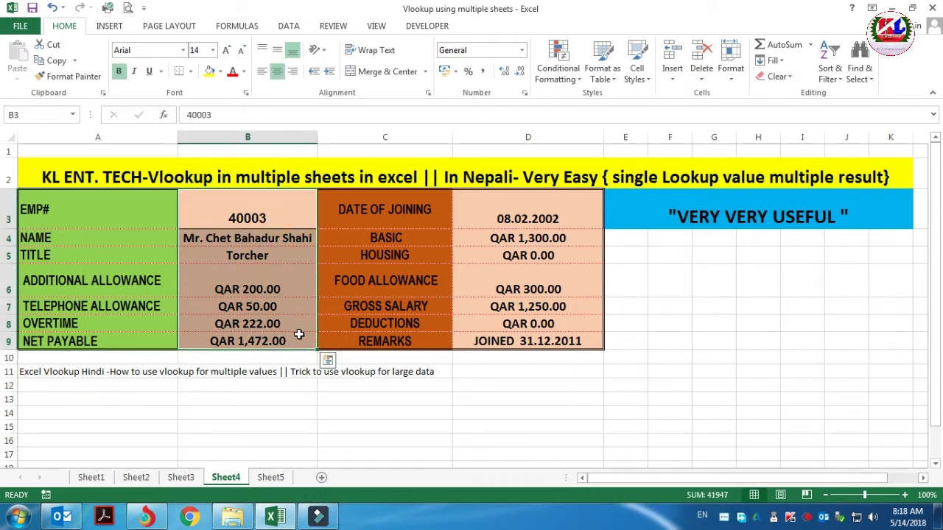
pyautogui.press('Delete')
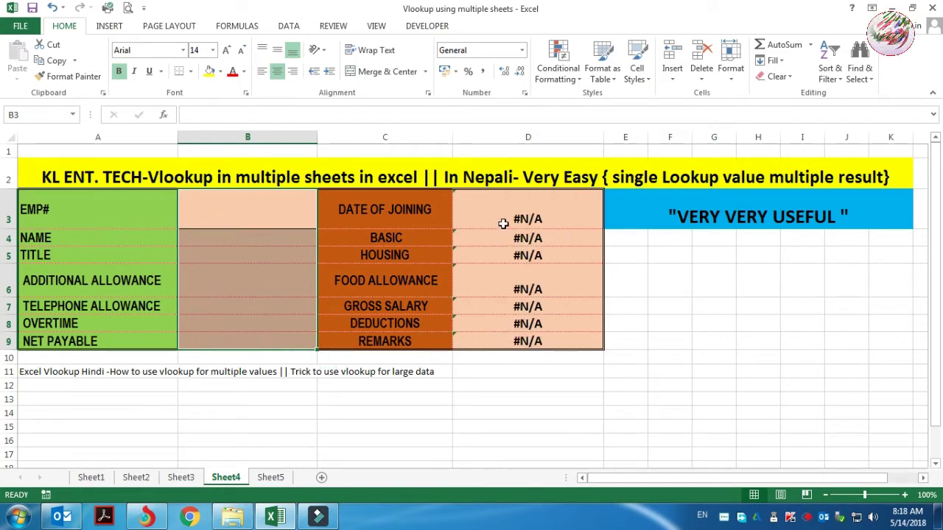
pyautogui.moveTo(502, 223); pyautogui.dragTo(554, 338)
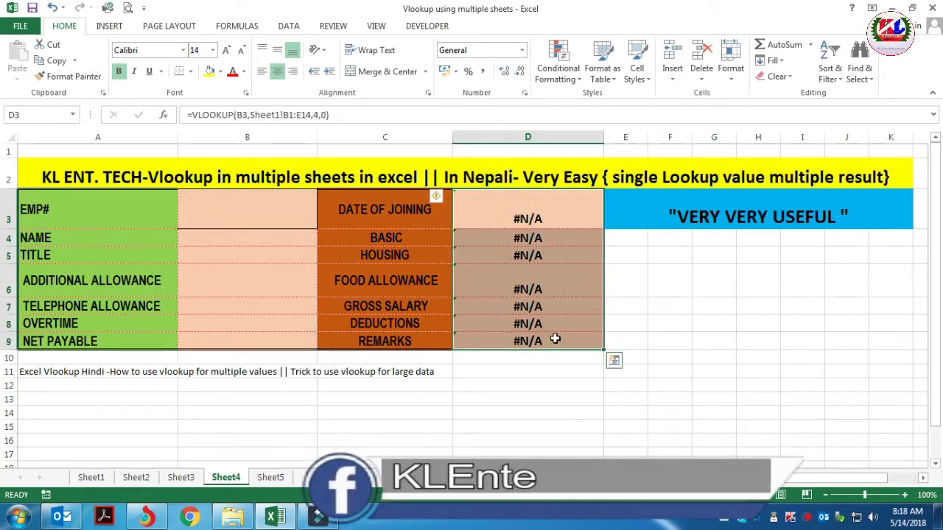
pyautogui.press('Delete')
pyautogui.click(713, 325)
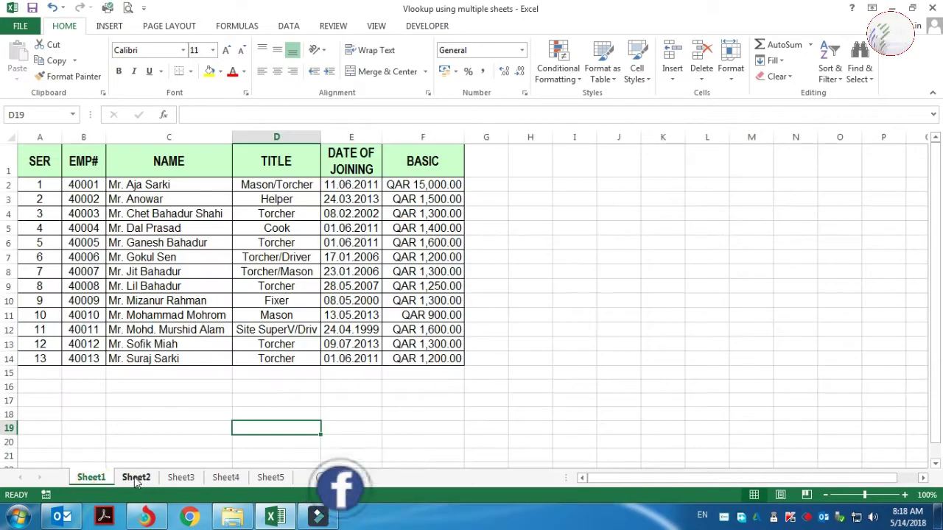
# Step: Glance at Sheet2 and Sheet3, then return to the blank Sheet4 form
pyautogui.click(137, 477)
pyautogui.click(181, 477)
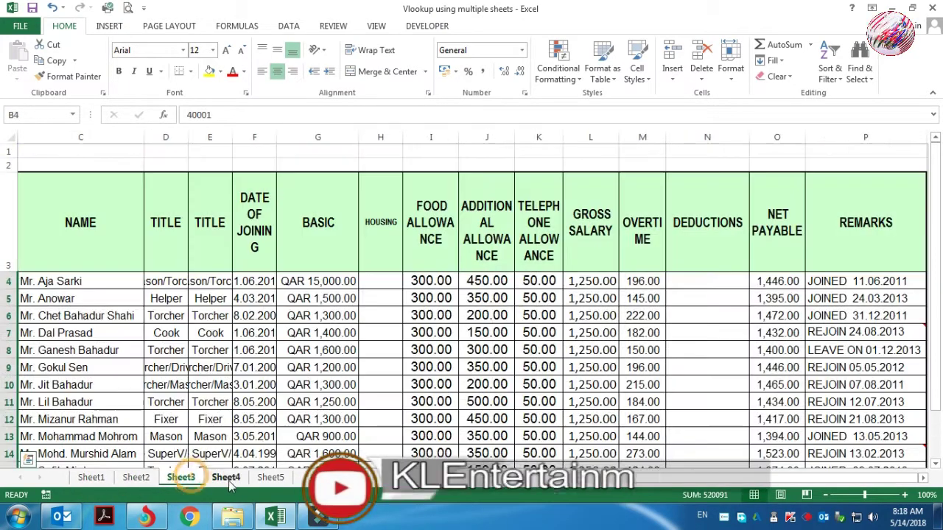
pyautogui.click(226, 477)
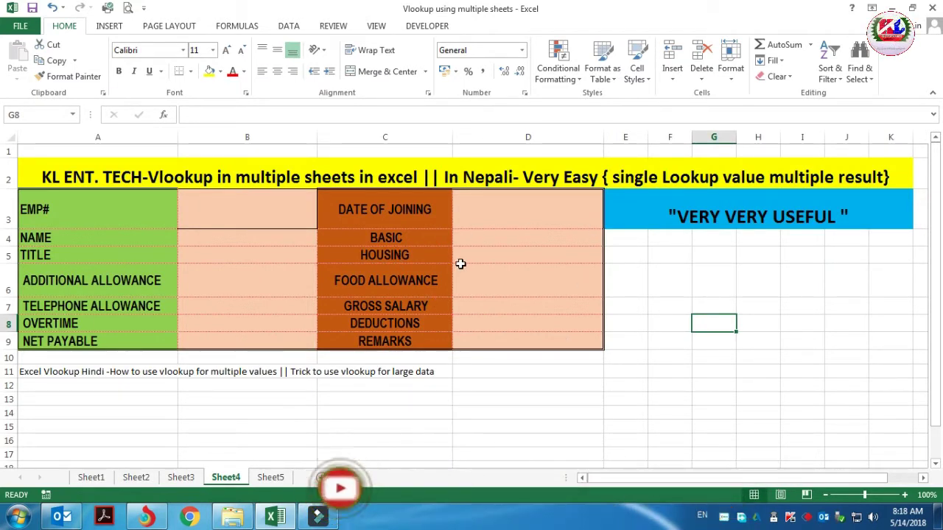
# Step: Start typing a VLOOKUP formula in the NAME cell B4, then cancel it
pyautogui.click(236, 236)
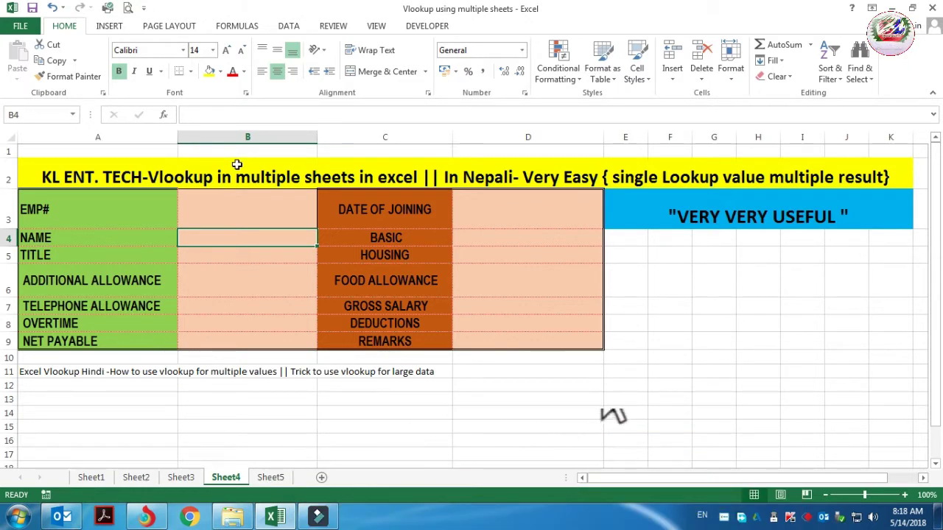
pyautogui.write('=l')
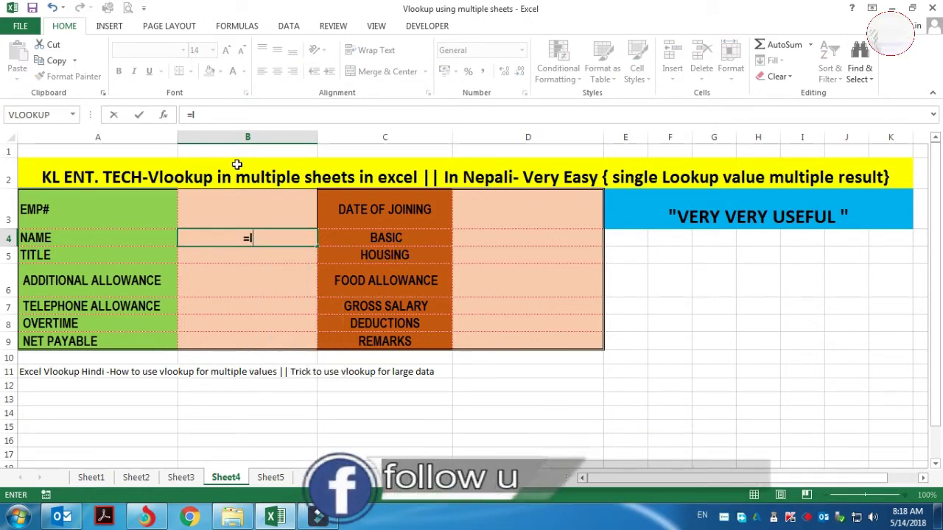
pyautogui.press('BackSpace')
pyautogui.write('vv')
pyautogui.write('l')
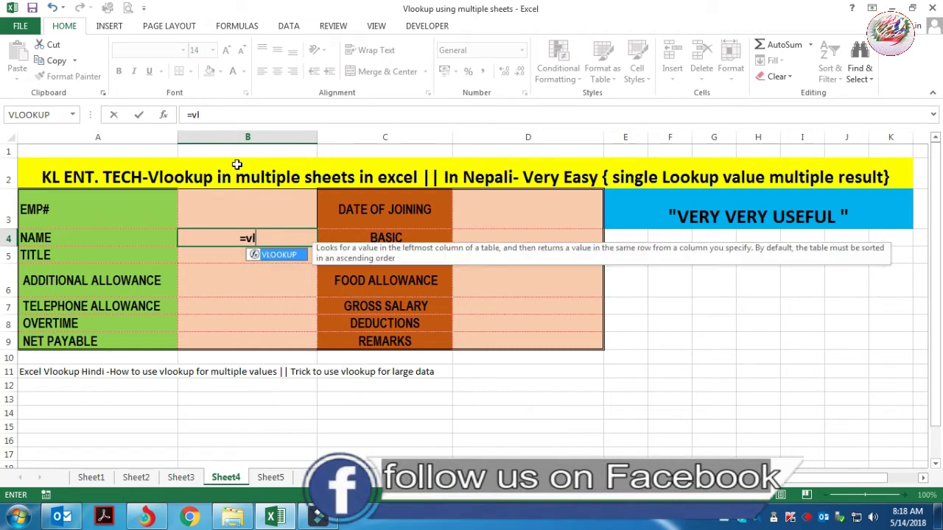
pyautogui.write('o')
pyautogui.press('Tab')
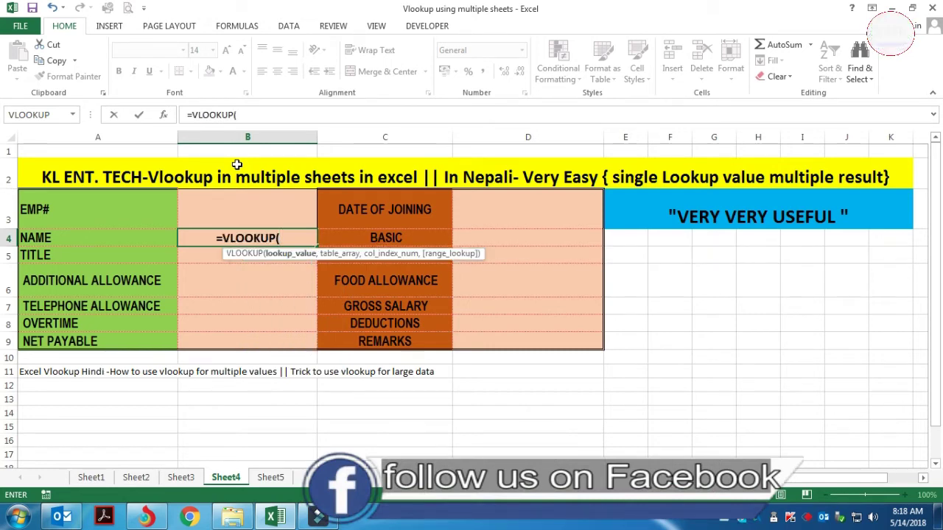
pyautogui.press('BackSpace')
pyautogui.press('BackSpace')
pyautogui.press('BackSpace')
pyautogui.press('BackSpace')
pyautogui.press('Escape')
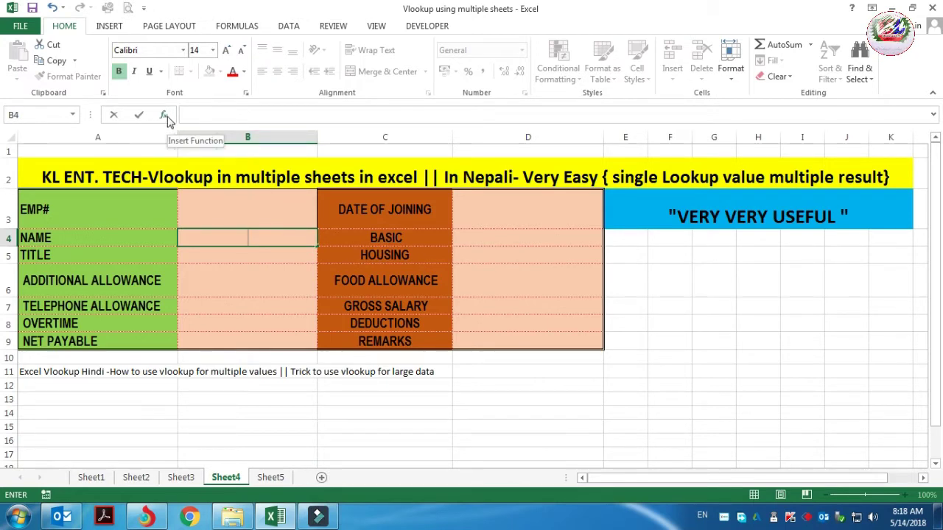
# Step: Bring up the Insert Function dialog for B4 and browse its function categories
pyautogui.click(165, 116)
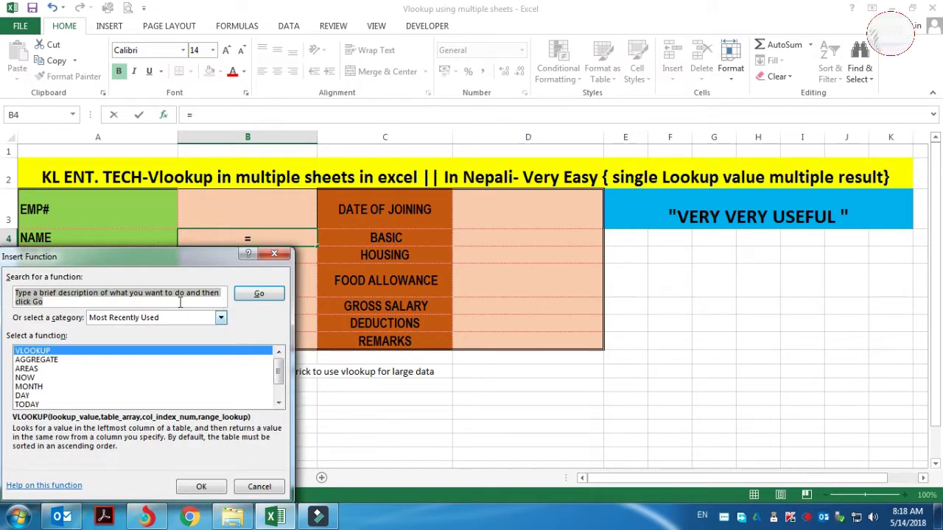
pyautogui.moveTo(187, 271); pyautogui.dragTo(467, 255)
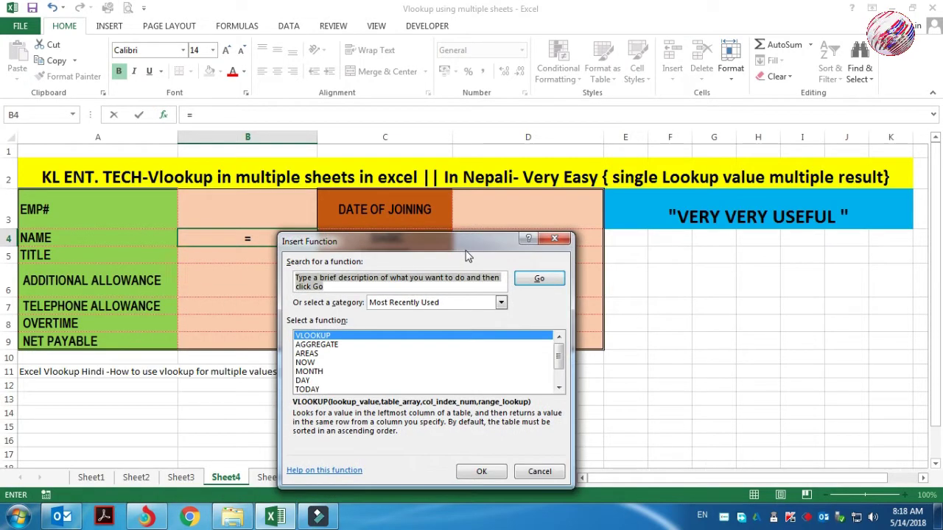
pyautogui.click(398, 303)
pyautogui.click(397, 302)
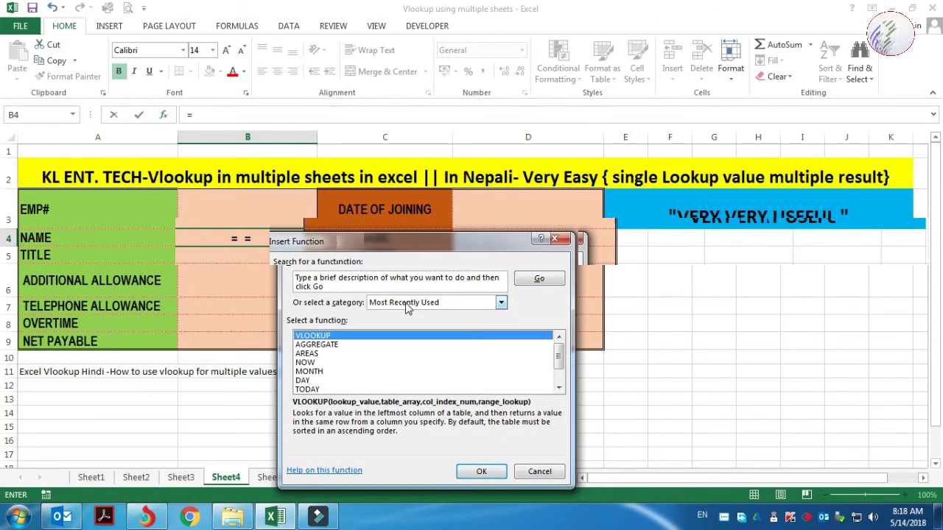
pyautogui.click(403, 307)
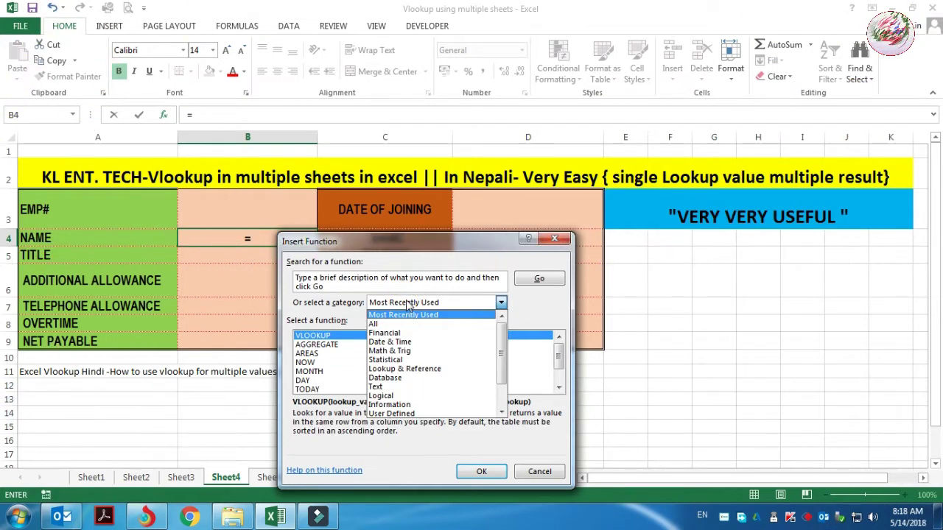
pyautogui.click(397, 330)
pyautogui.press('v')
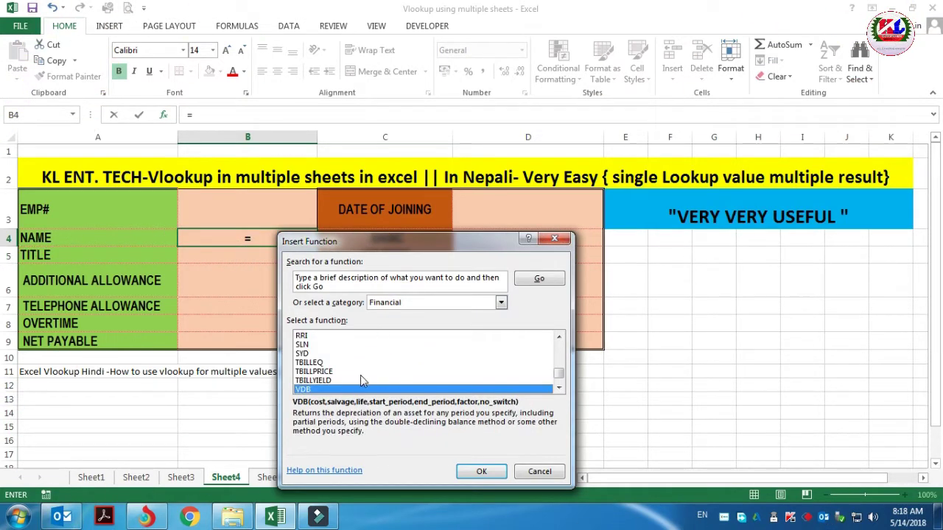
# Step: Switch the category to All and choose VLOOKUP, moving its arguments form aside
pyautogui.click(399, 302)
pyautogui.click(391, 318)
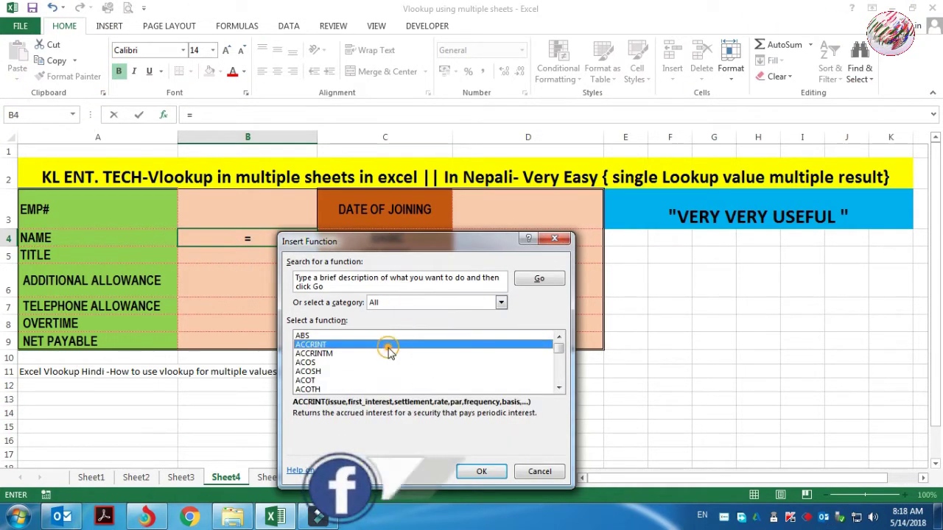
pyautogui.press('v')
pyautogui.press('Down')
pyautogui.press('Down')
pyautogui.press('Down')
pyautogui.press('Down')
pyautogui.press('Down')
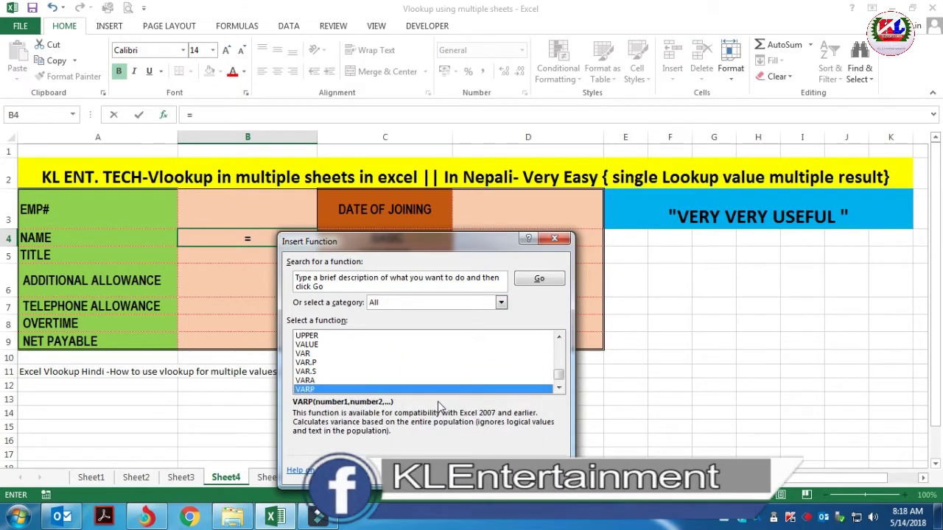
pyautogui.press('Down')
pyautogui.press('Down')
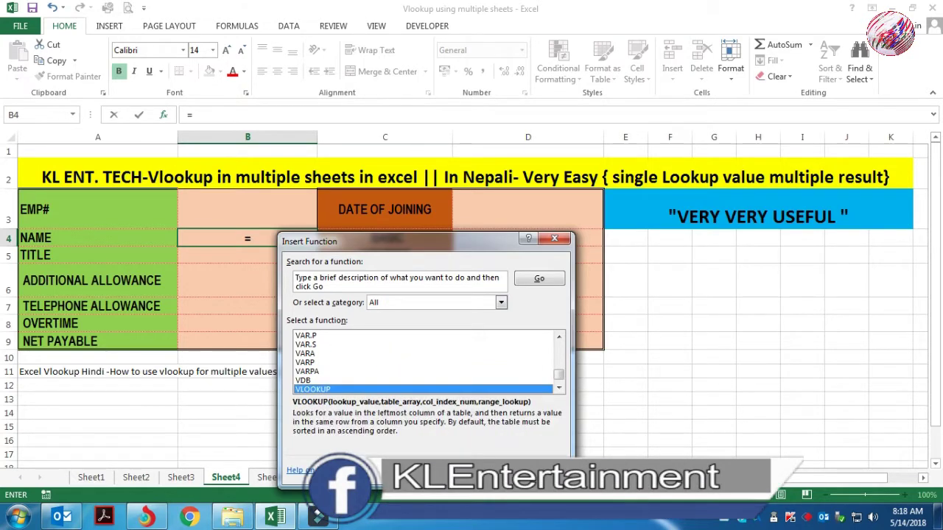
pyautogui.press('Return')
pyautogui.moveTo(417, 245)
pyautogui.mouseDown()
pyautogui.moveTo(501, 225)
pyautogui.moveTo(611, 295)
pyautogui.moveTo(623, 292)
pyautogui.mouseUp()
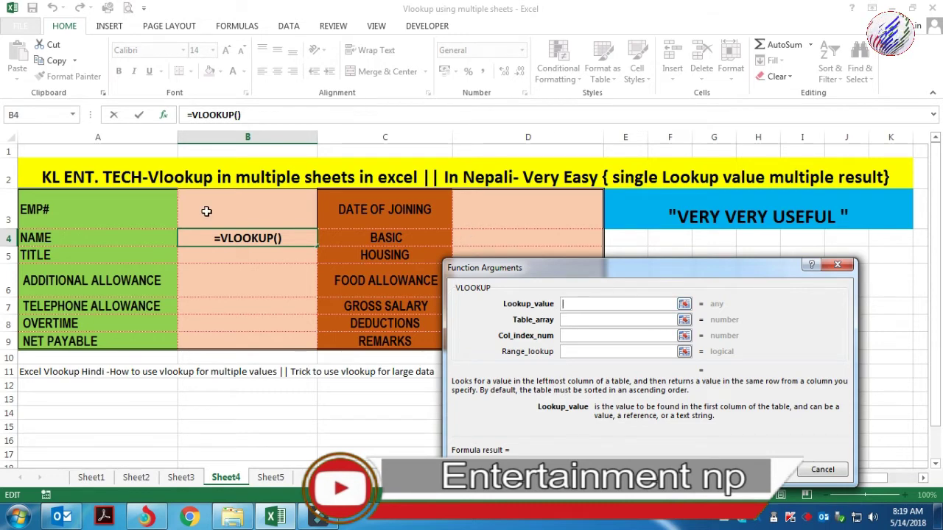
# Step: Set lookup value B3, table array Sheet1!B1:F14 and column index 2 for the NAME lookup
pyautogui.click(255, 212)
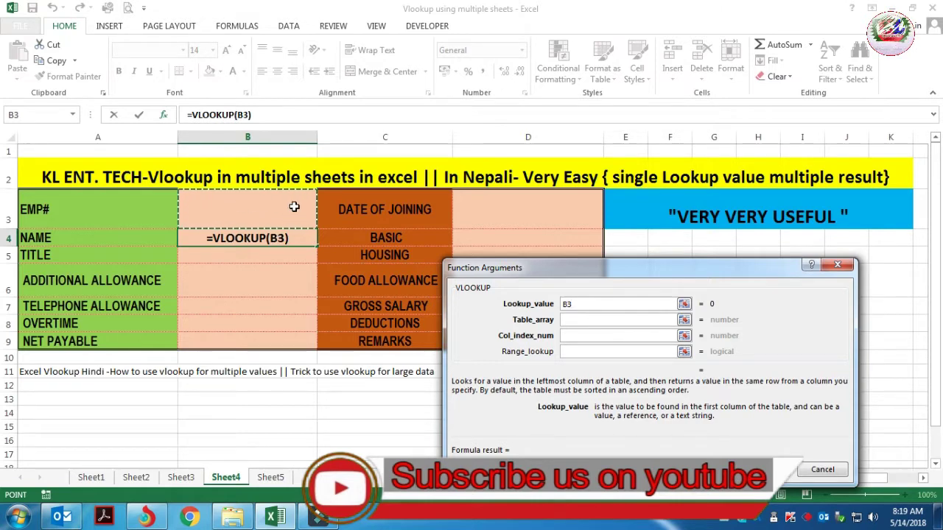
pyautogui.click(572, 320)
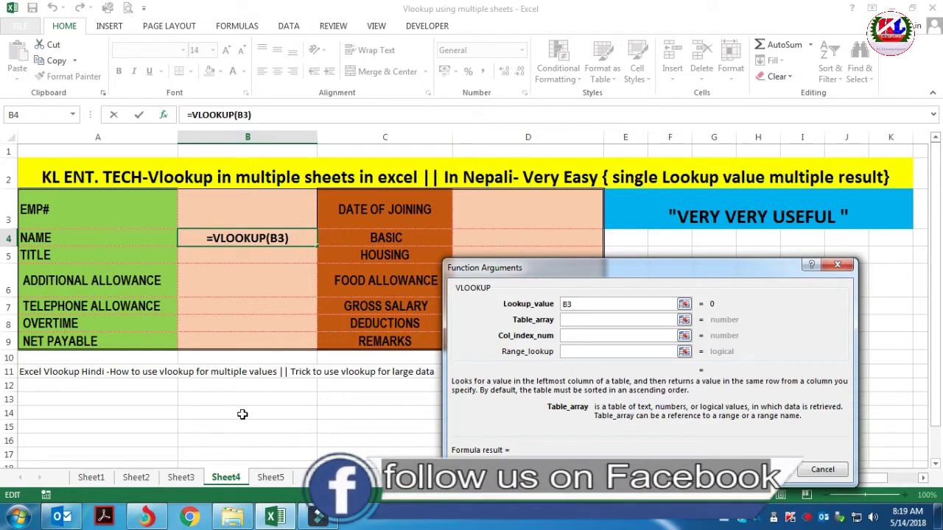
pyautogui.click(91, 477)
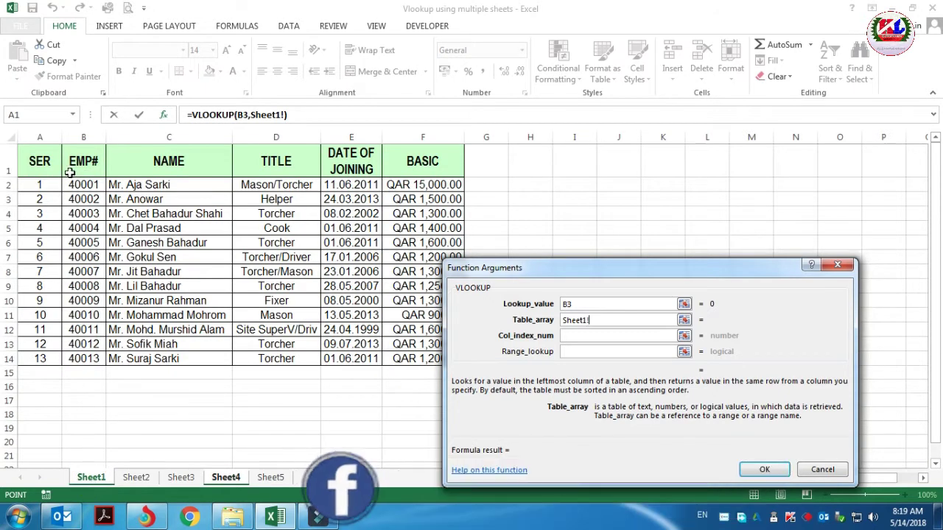
pyautogui.moveTo(70, 169)
pyautogui.mouseDown()
pyautogui.moveTo(395, 324)
pyautogui.moveTo(431, 355)
pyautogui.mouseUp()
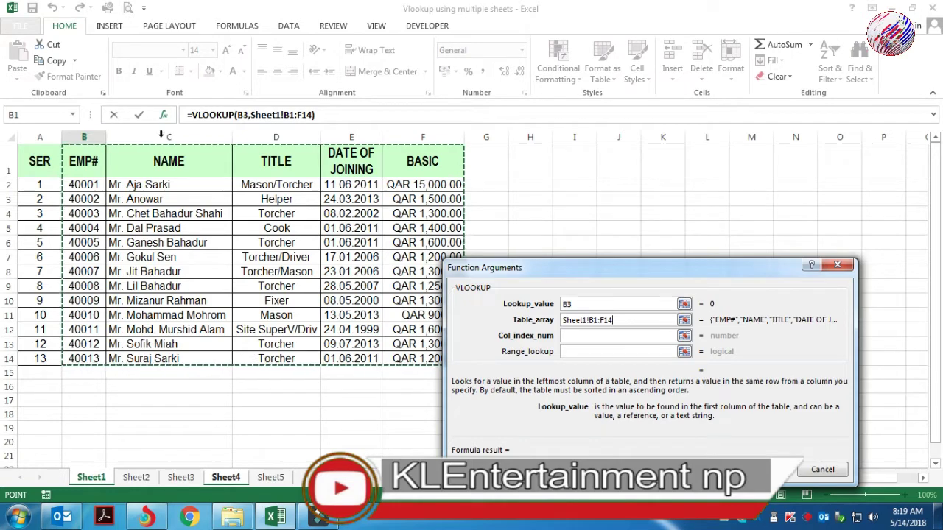
pyautogui.click(582, 336)
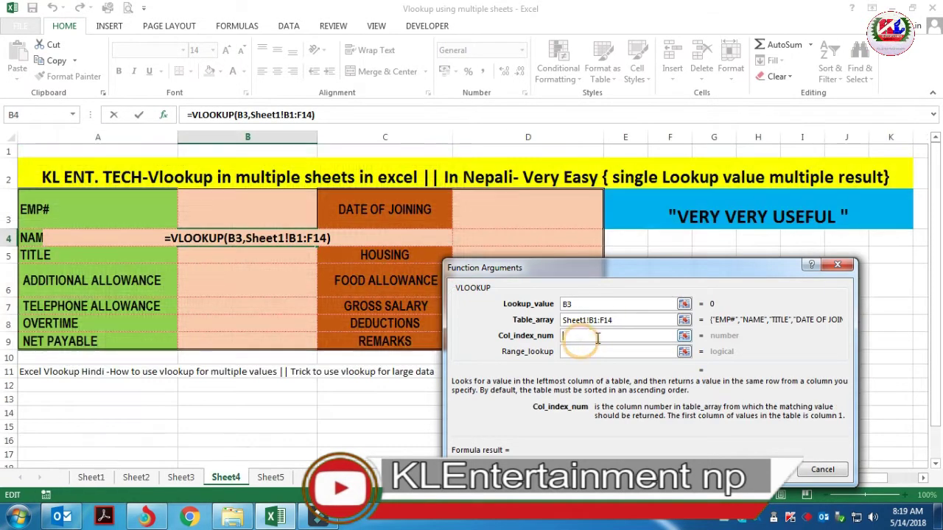
pyautogui.write('2')
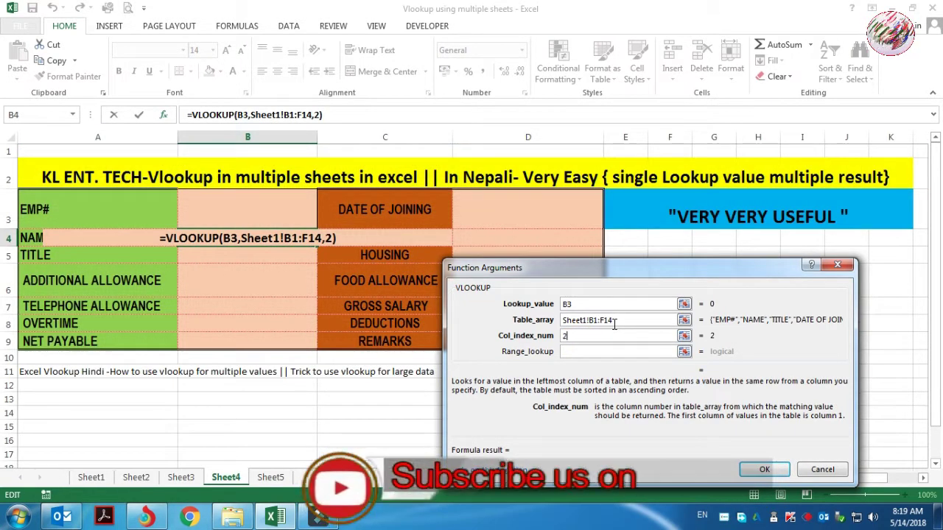
pyautogui.press('Tab')
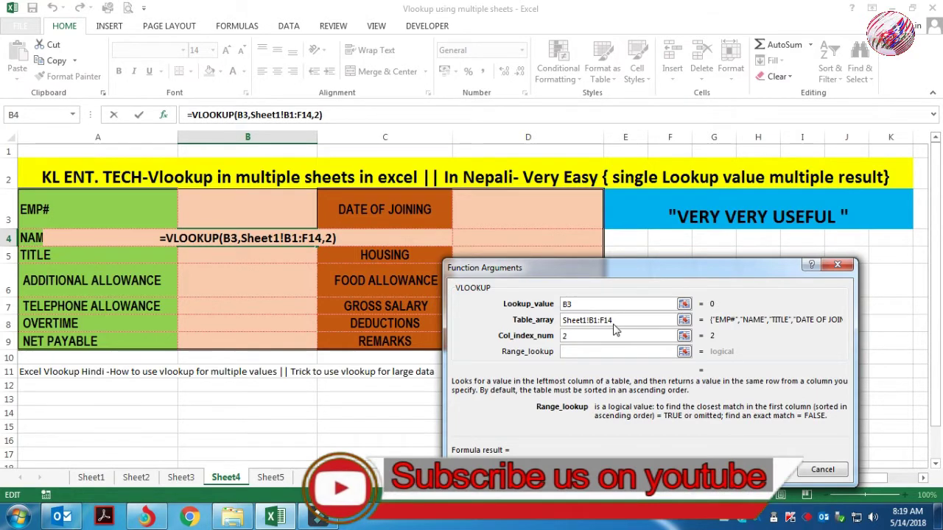
# Step: Finish the NAME formula with exact match 0, then enter EMP# 40005 in B3
pyautogui.write(',0')
pyautogui.press('Return')
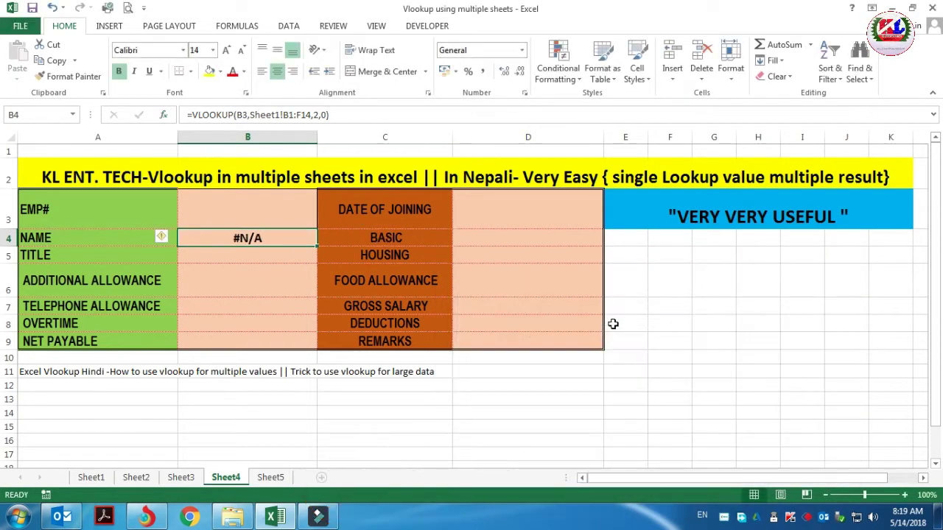
pyautogui.click(259, 222)
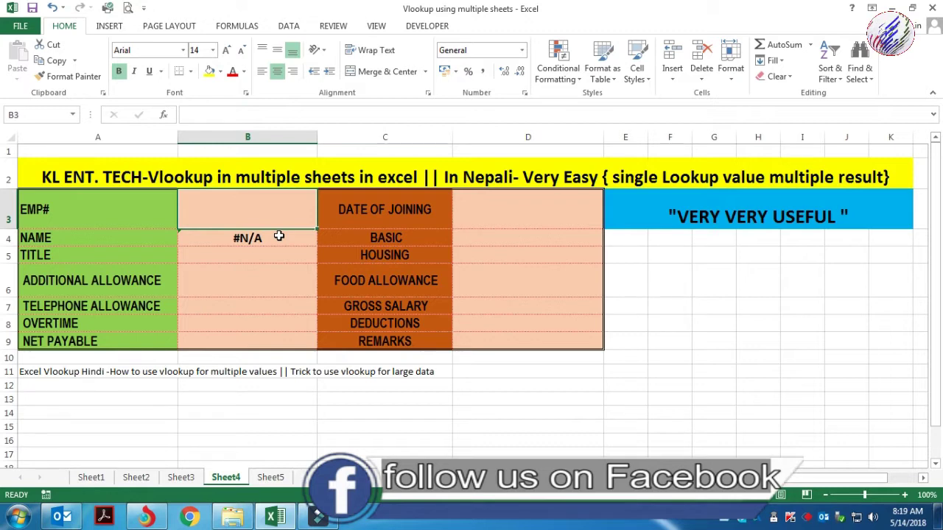
pyautogui.write('4000')
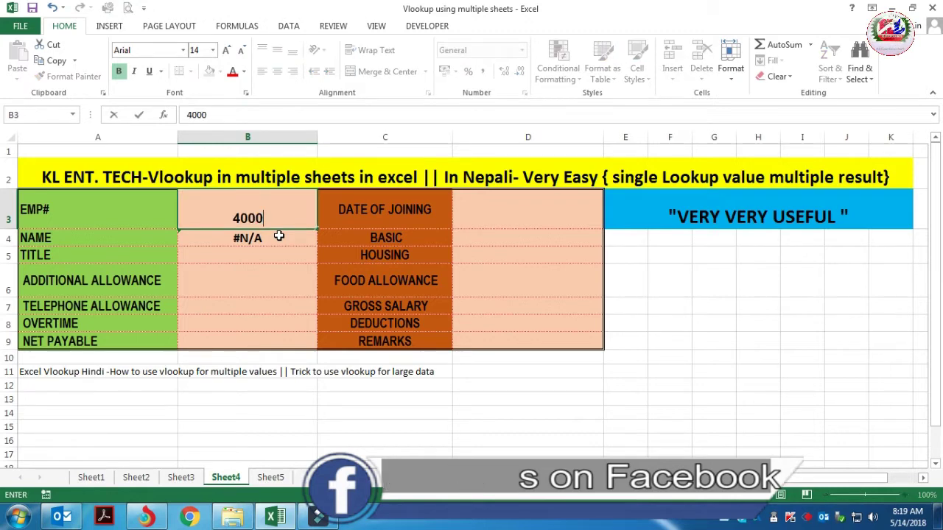
pyautogui.write('5')
pyautogui.press('Return')
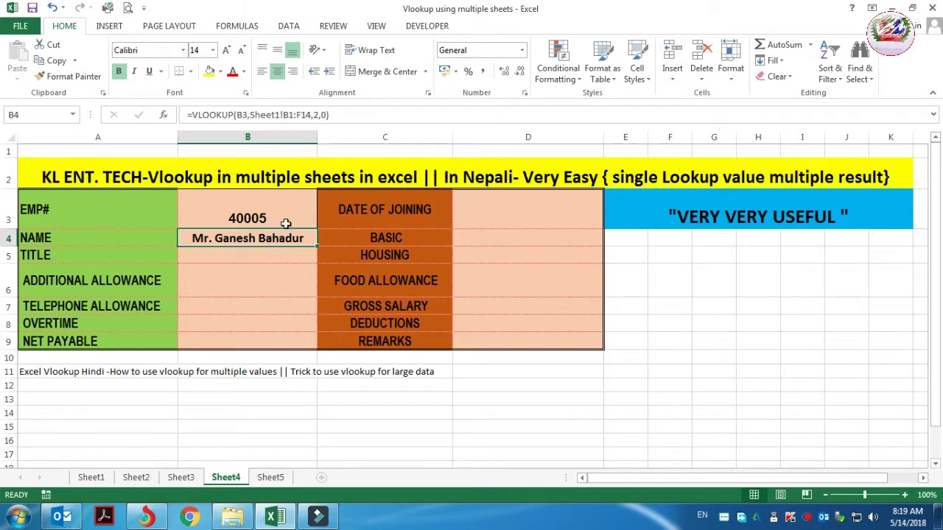
# Step: Select B3, then the TITLE cell B5 and the DATE OF JOINING cell D3
pyautogui.click(286, 223)
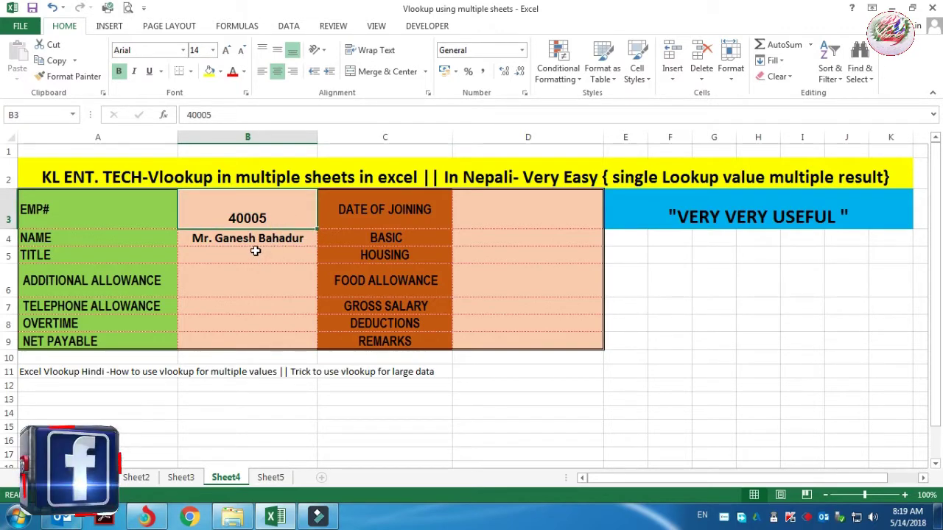
pyautogui.click(256, 251)
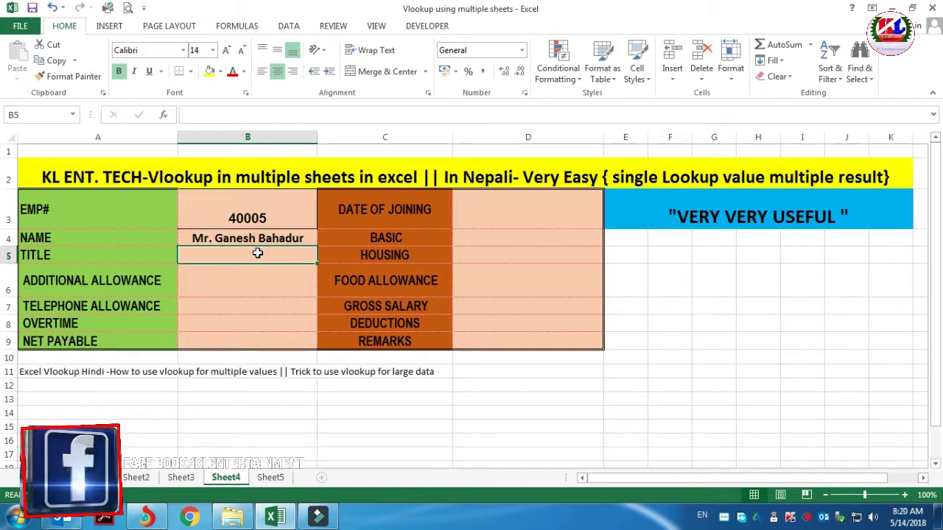
pyautogui.click(486, 211)
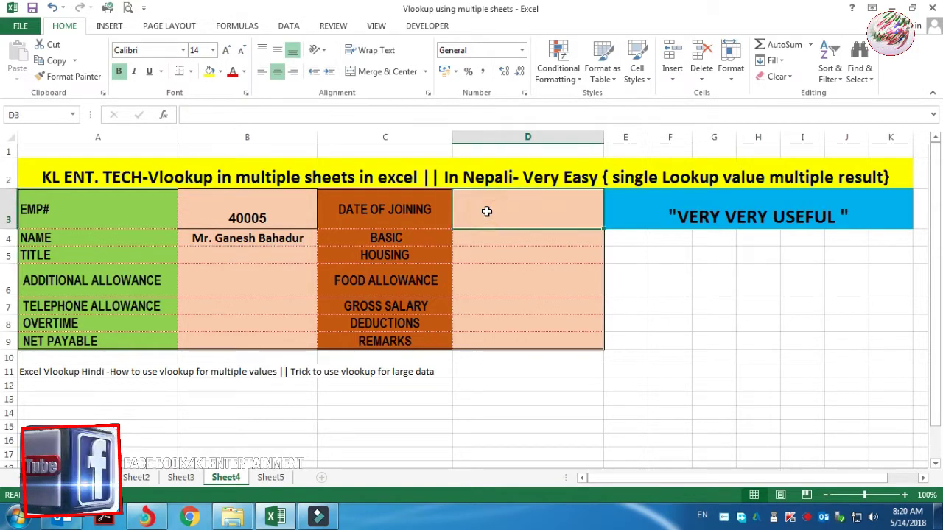
# Step: Insert a VLOOKUP function in the TITLE cell B5
pyautogui.click(261, 255)
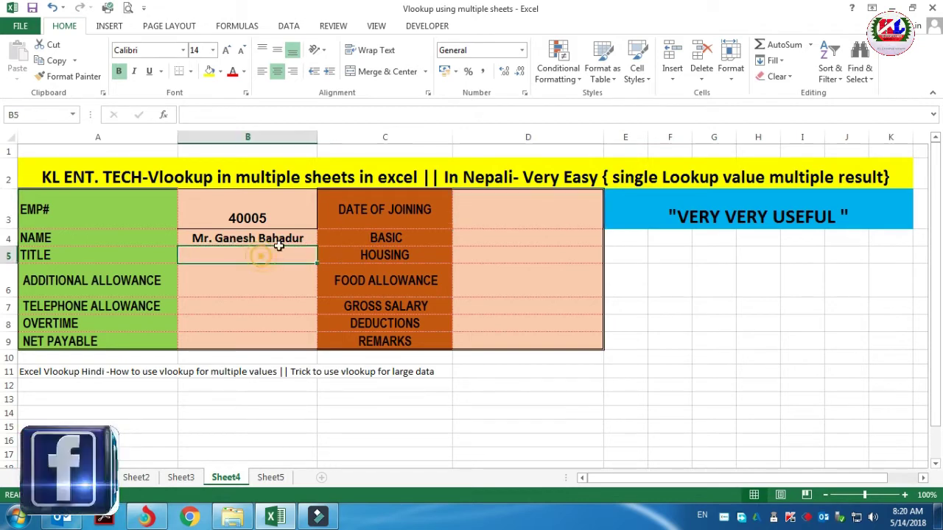
pyautogui.click(164, 115)
pyautogui.click(574, 366)
pyautogui.press('v')
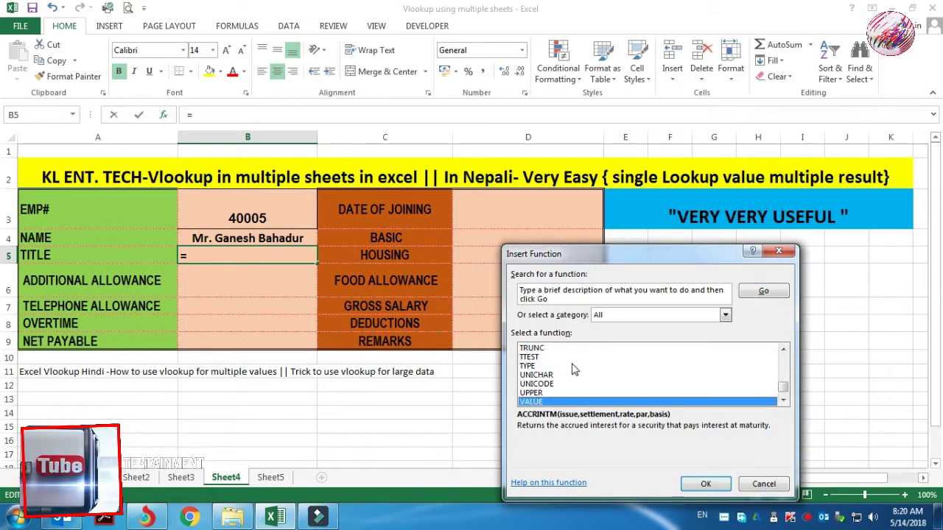
pyautogui.press('Down')
pyautogui.press('Down')
pyautogui.press('Down')
pyautogui.press('Down')
pyautogui.press('Down')
pyautogui.press('Down')
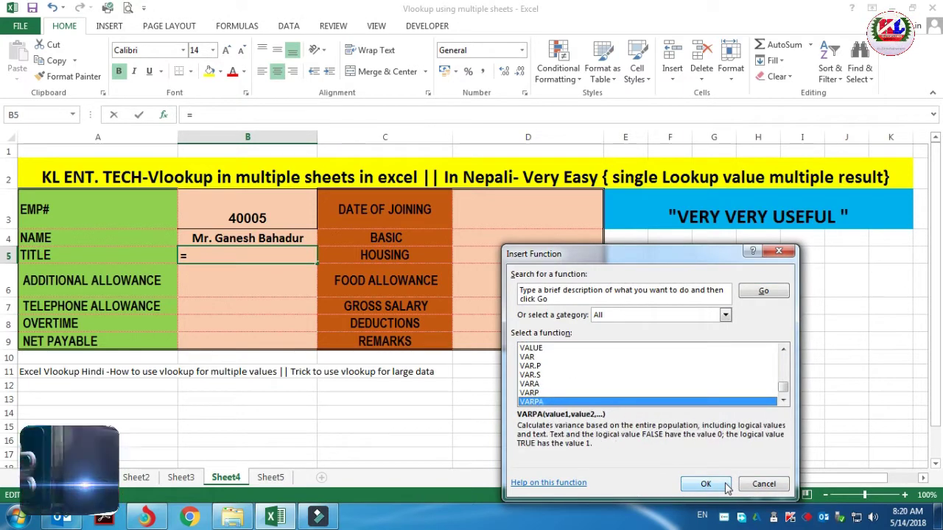
pyautogui.press('Down')
pyautogui.press('Down')
pyautogui.click(706, 484)
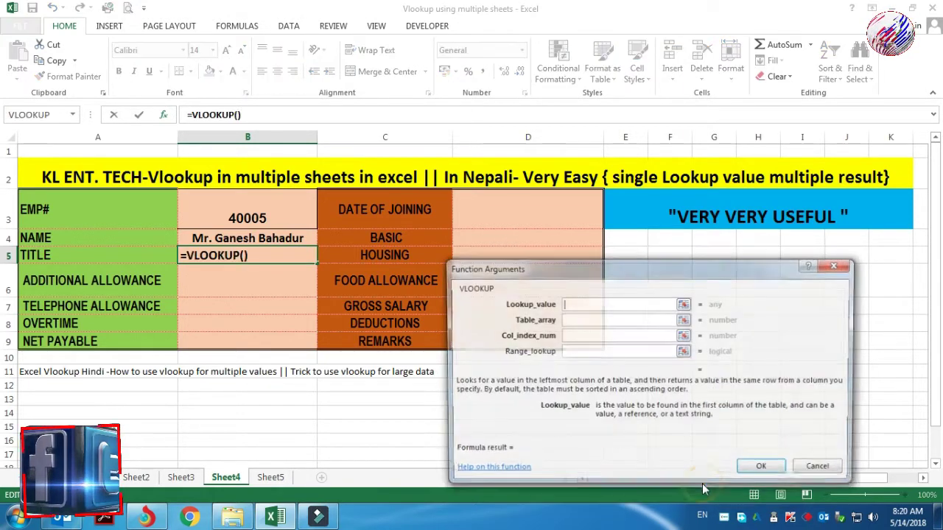
# Step: Set arguments B3, Sheet1!B1:D14, column 3, match 0 so TITLE shows Torcher
pyautogui.click(250, 213)
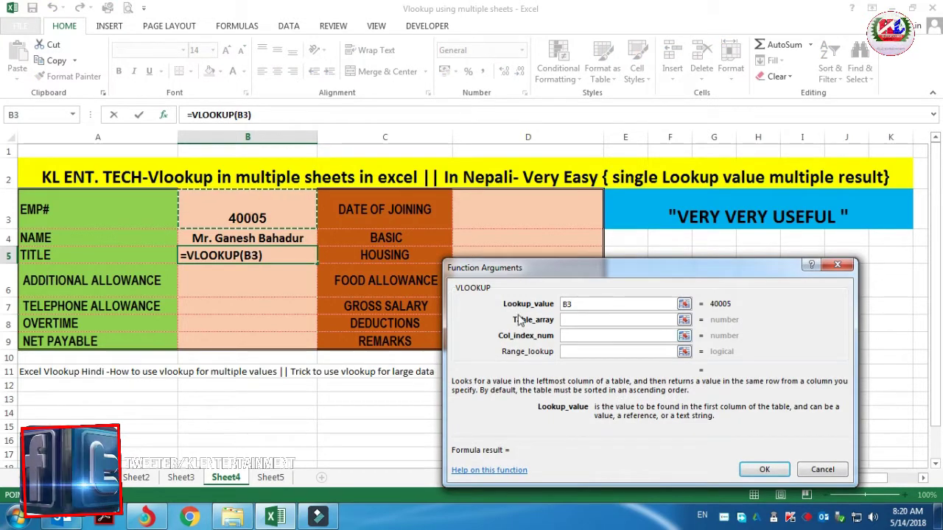
pyautogui.click(574, 319)
pyautogui.click(91, 478)
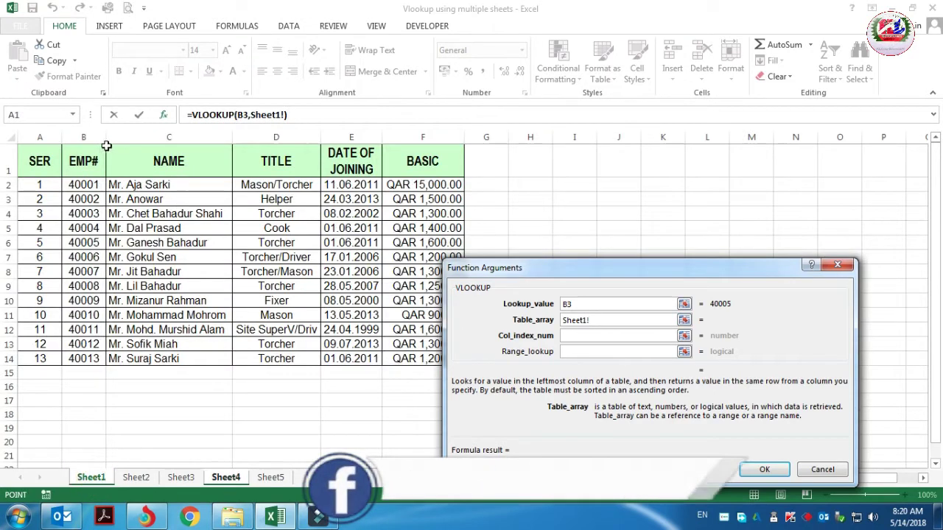
pyautogui.moveTo(84, 161)
pyautogui.mouseDown()
pyautogui.moveTo(269, 271)
pyautogui.moveTo(313, 363)
pyautogui.mouseUp()
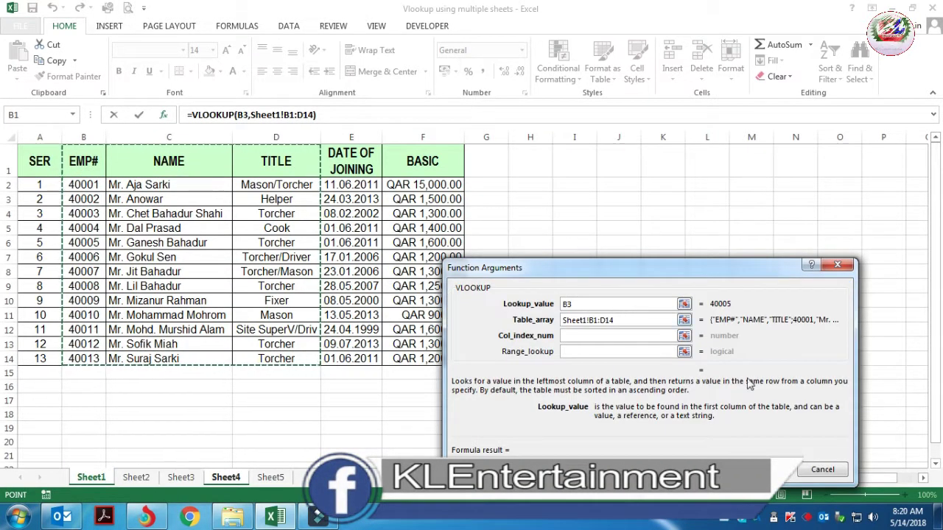
pyautogui.click(574, 335)
pyautogui.write('3')
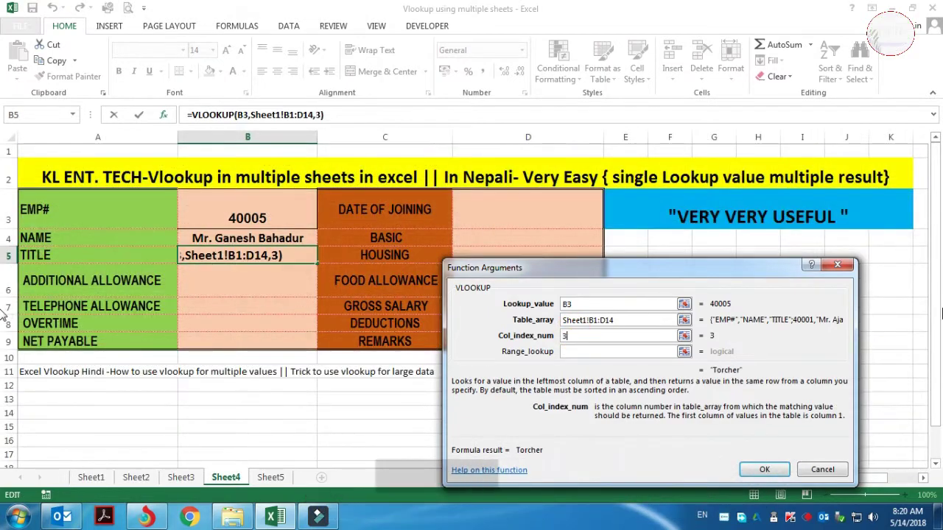
pyautogui.press('Tab')
pyautogui.write('0')
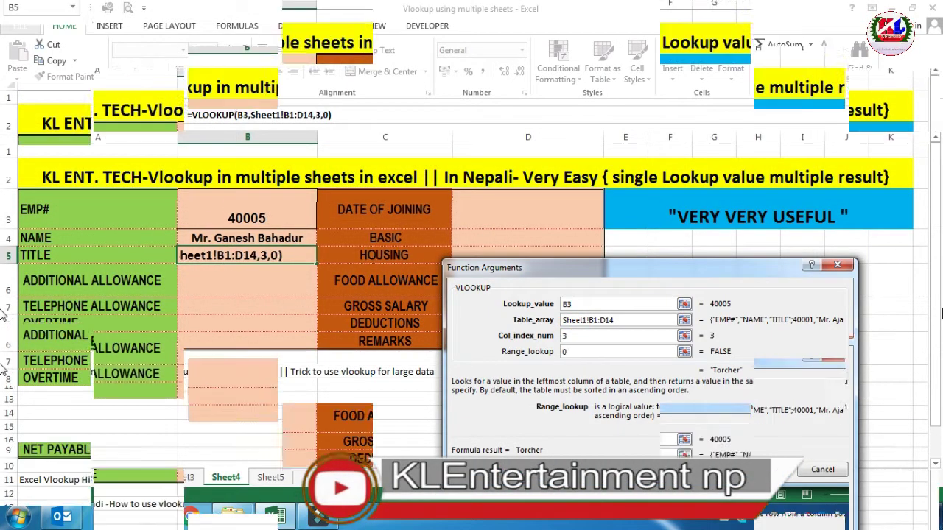
pyautogui.press('Return')
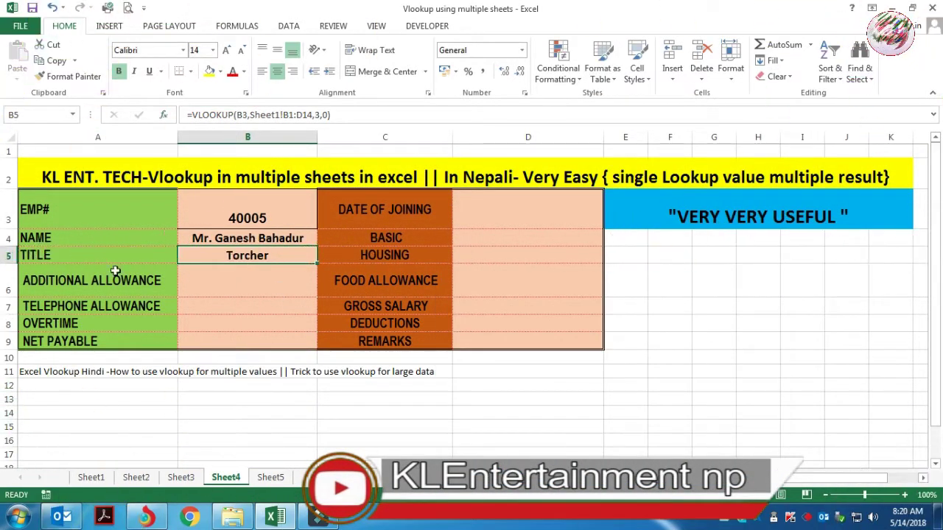
pyautogui.click(491, 215)
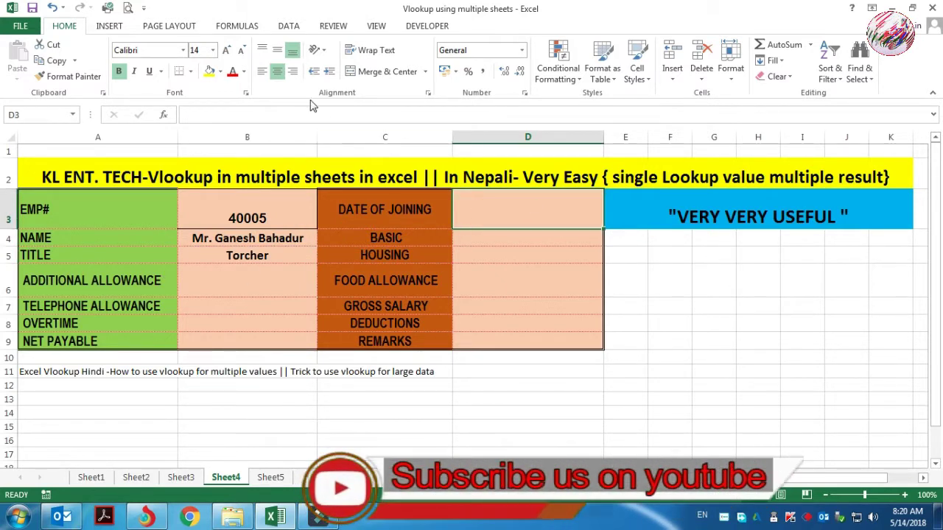
# Step: Insert a VLOOKUP function in the DATE OF JOINING cell D3
pyautogui.click(167, 115)
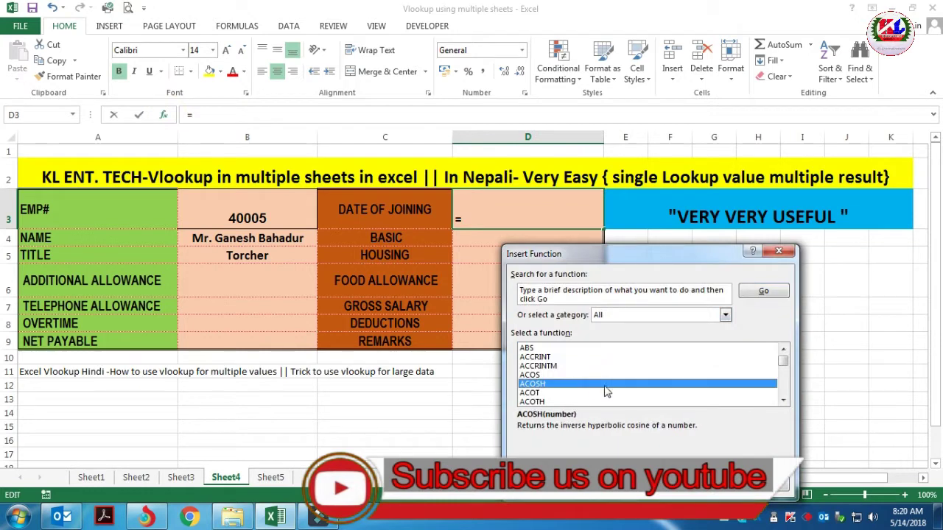
pyautogui.moveTo(783, 354); pyautogui.dragTo(783, 386)
pyautogui.click(560, 401)
pyautogui.press('Down')
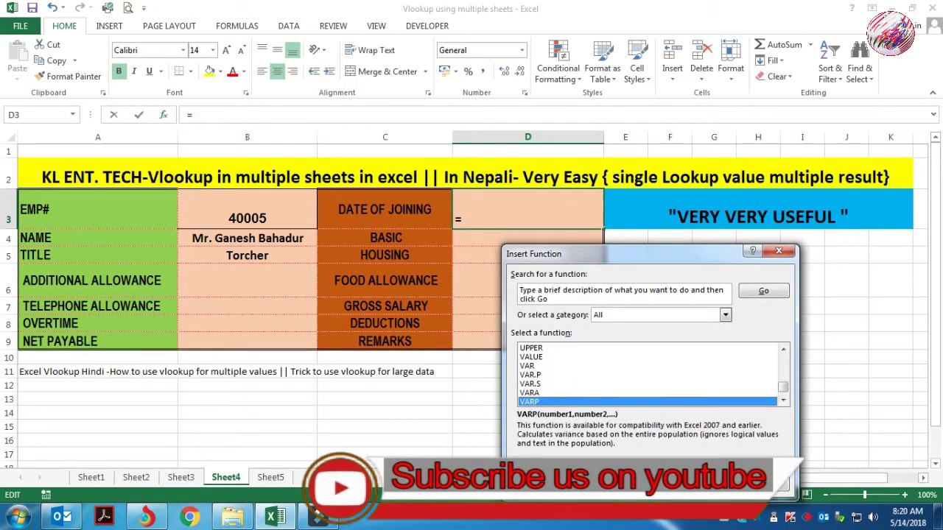
pyautogui.press('Down')
pyautogui.press('Down')
pyautogui.press('Down')
pyautogui.click(687, 480)
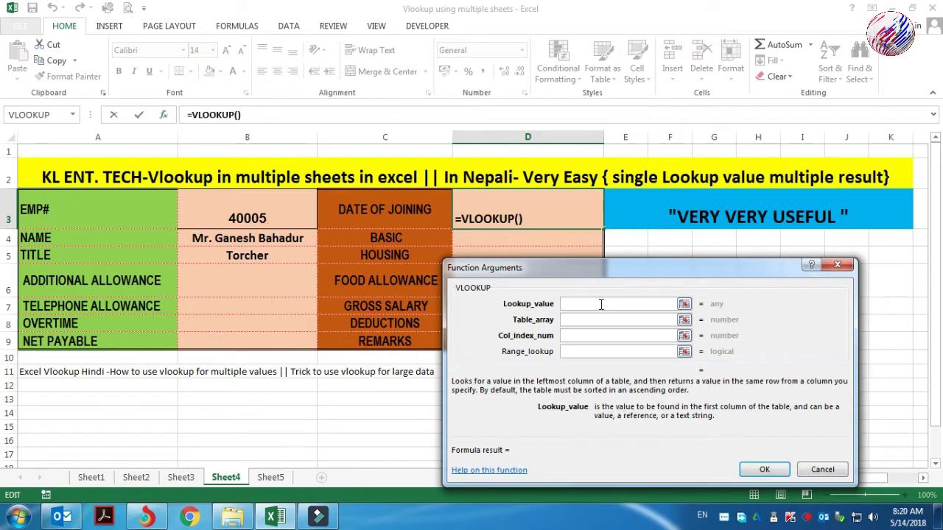
# Step: Set arguments B3, Sheet1!B1:F14, column 4, match 0 so D3 shows 01.06.2011
pyautogui.click(234, 218)
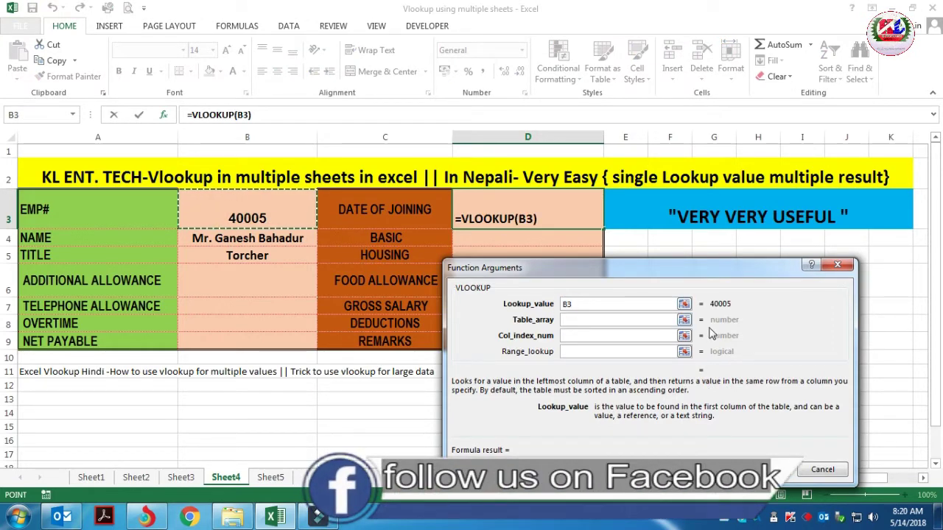
pyautogui.click(572, 319)
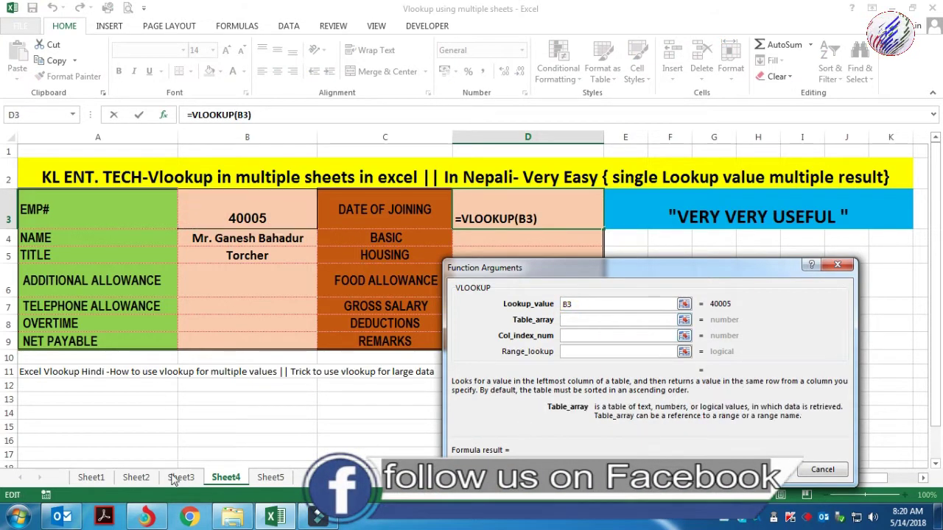
pyautogui.click(92, 477)
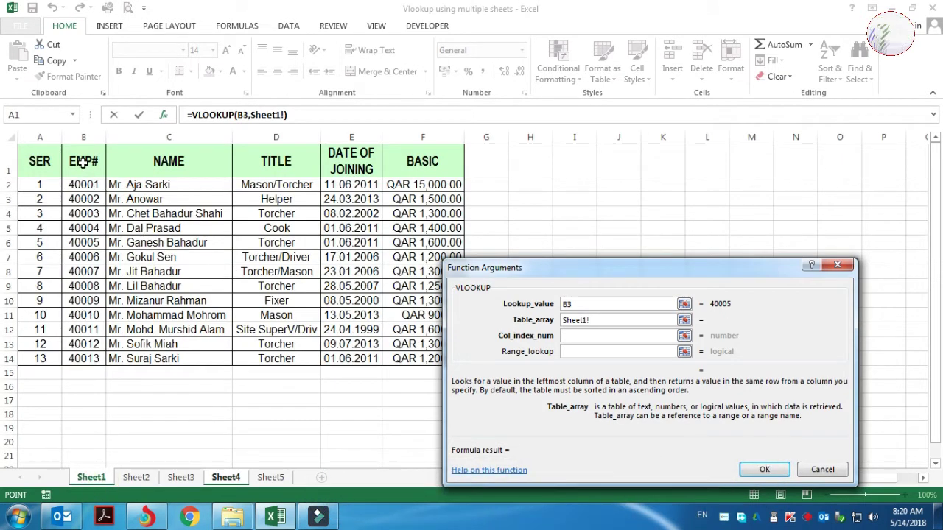
pyautogui.moveTo(83, 162); pyautogui.dragTo(466, 348)
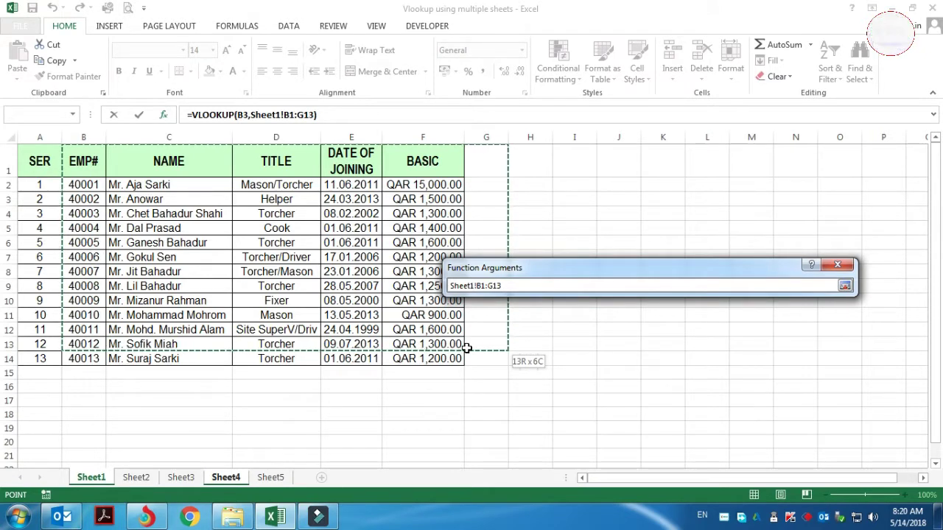
pyautogui.moveTo(466, 348); pyautogui.dragTo(410, 358)
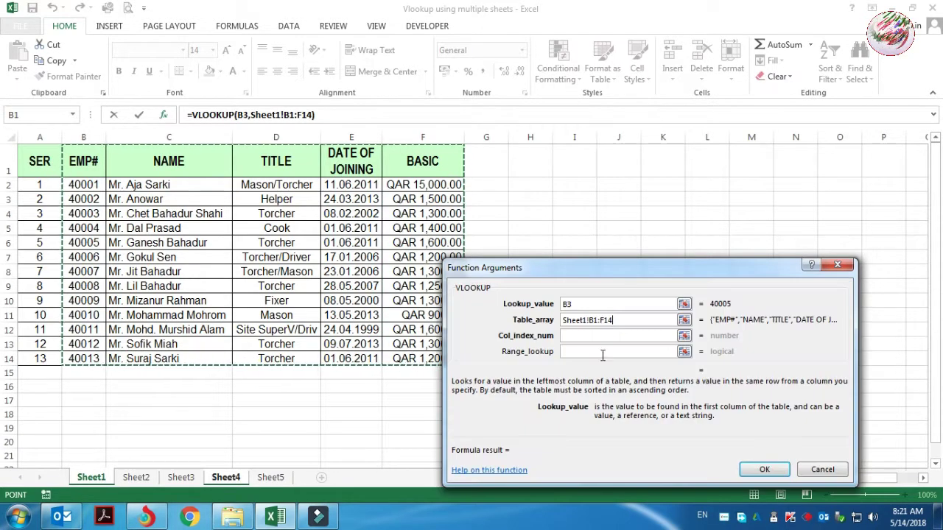
pyautogui.click(581, 336)
pyautogui.write('4')
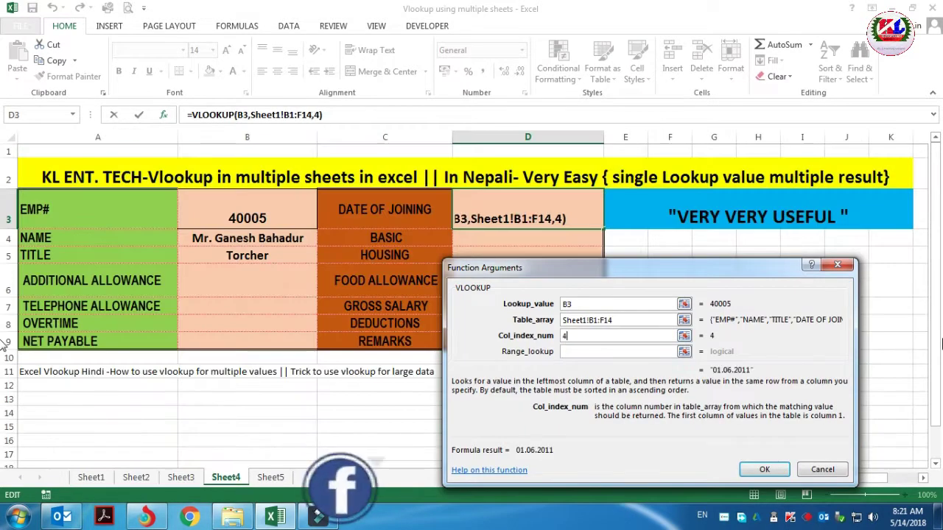
pyautogui.press('Tab')
pyautogui.write('0')
pyautogui.press('Return')
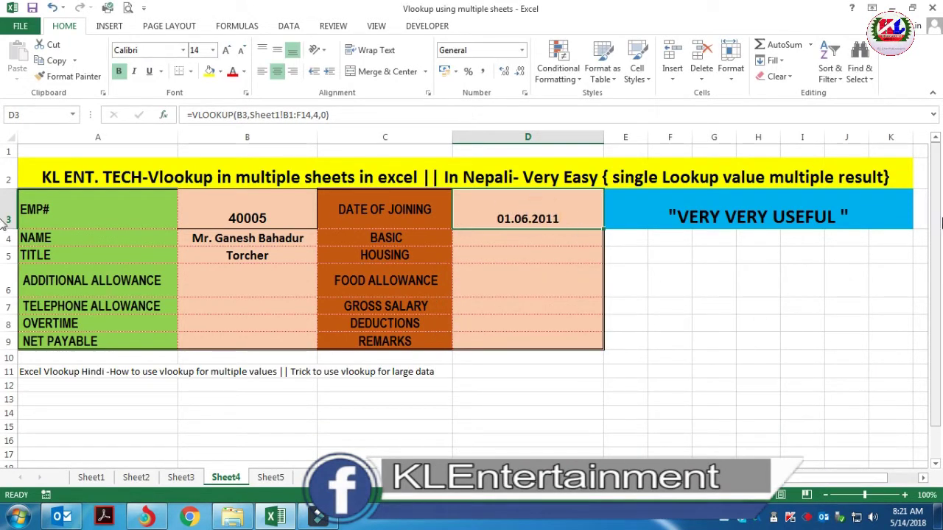
pyautogui.click(520, 248)
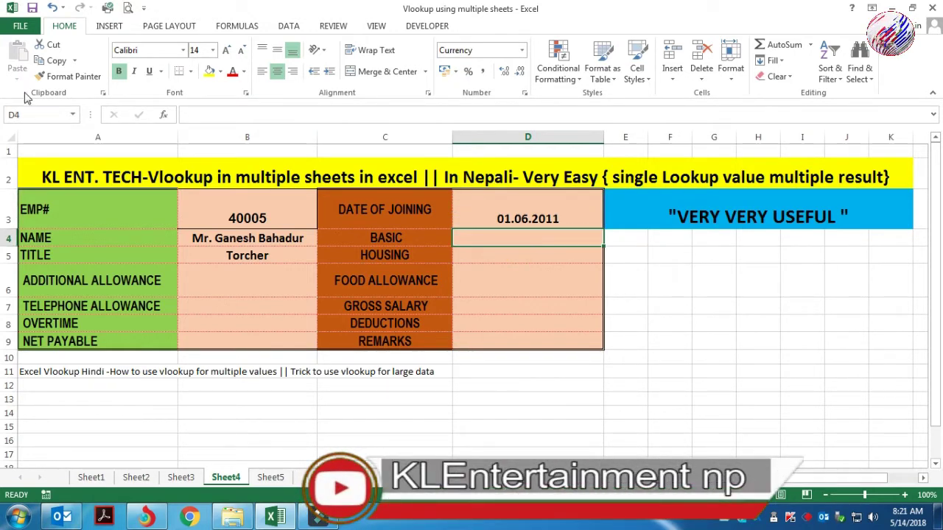
# Step: Insert a VLOOKUP function in the BASIC cell D4
pyautogui.click(165, 115)
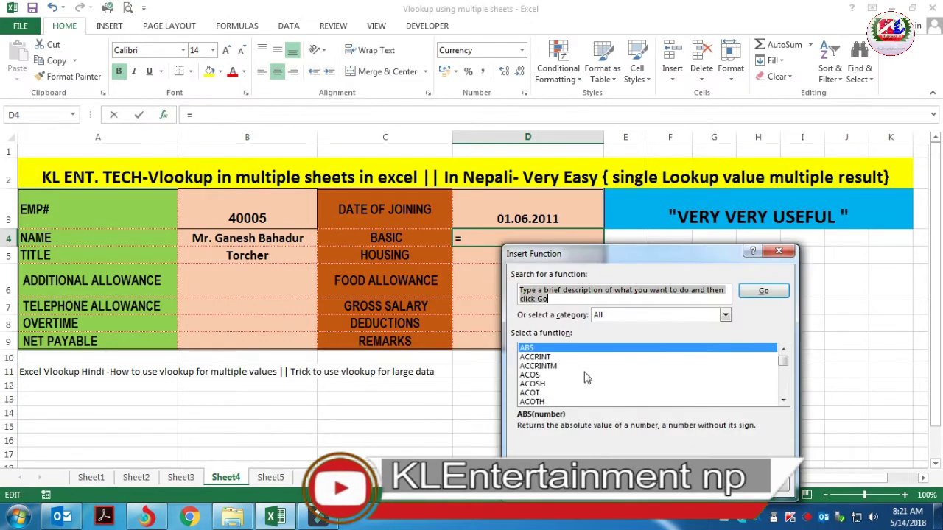
pyautogui.moveTo(783, 360); pyautogui.dragTo(782, 387)
pyautogui.click(559, 401)
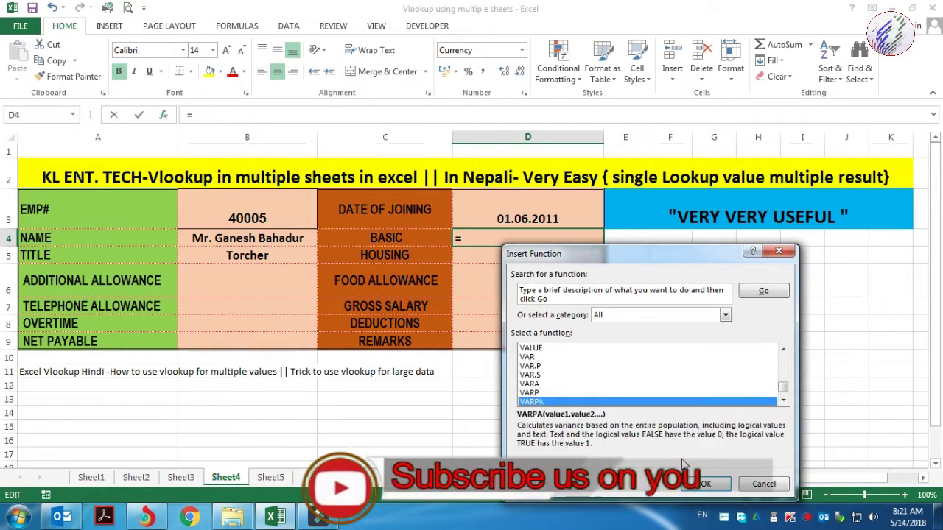
pyautogui.press('pageup')
pyautogui.scroll(1, 546, 377)
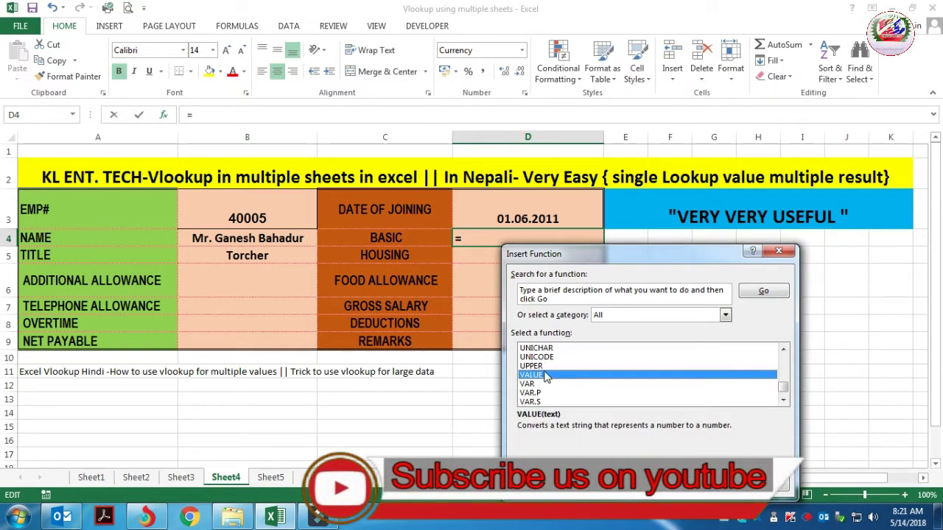
pyautogui.scroll(-3, 582, 397)
pyautogui.doubleClick(542, 367)
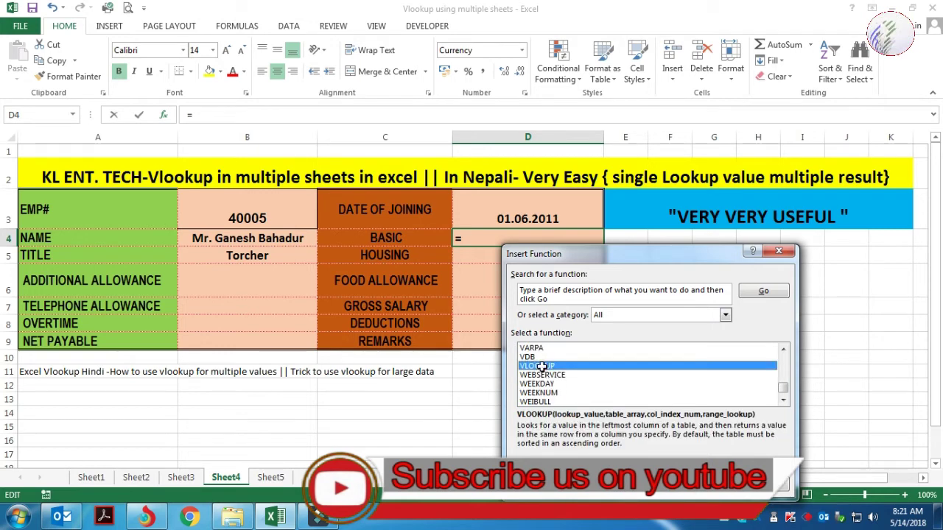
# Step: Set arguments B3, Sheet1!B1:F14, column 5, match 0 so BASIC shows QAR 1,600.00
pyautogui.click(261, 219)
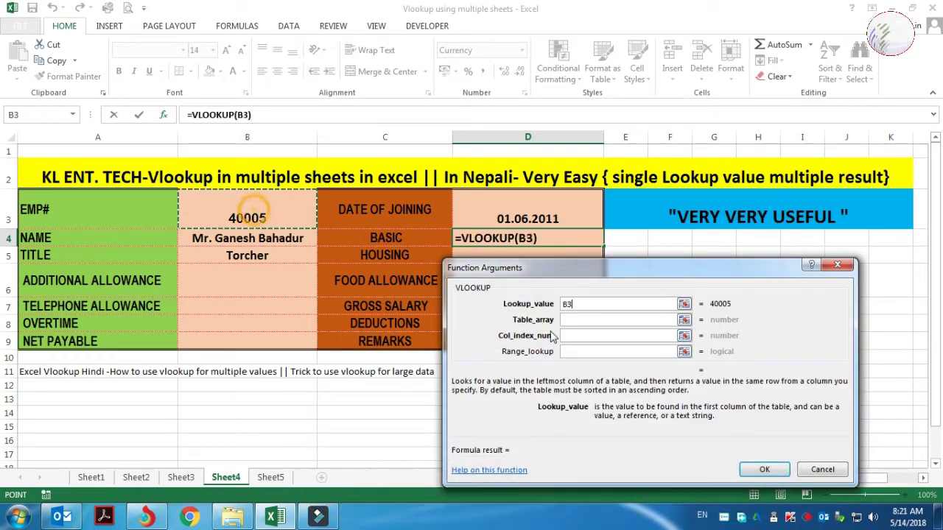
pyautogui.click(570, 321)
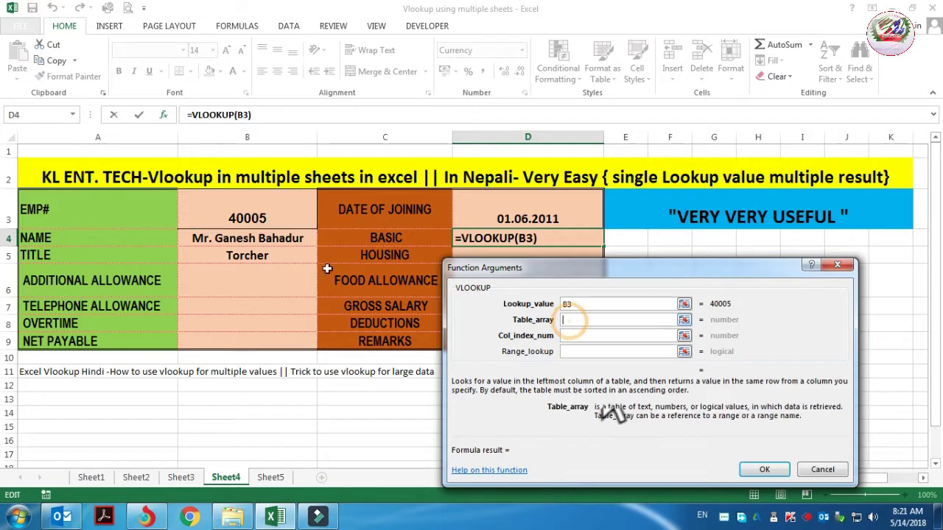
pyautogui.click(91, 478)
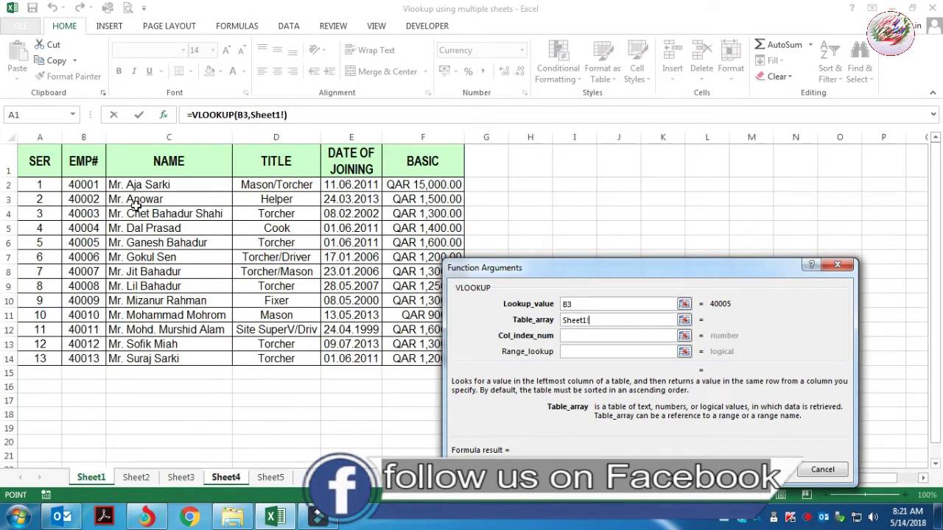
pyautogui.moveTo(90, 169); pyautogui.dragTo(442, 360)
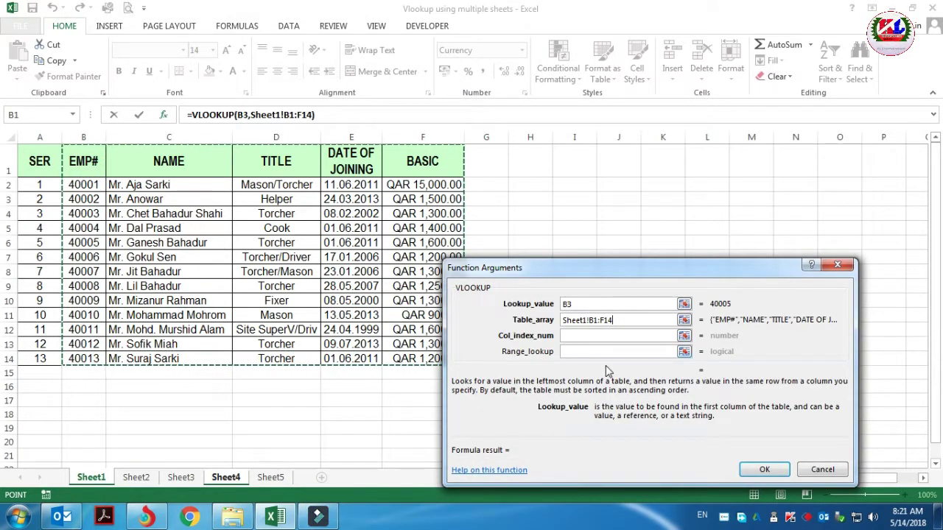
pyautogui.click(602, 336)
pyautogui.write('5')
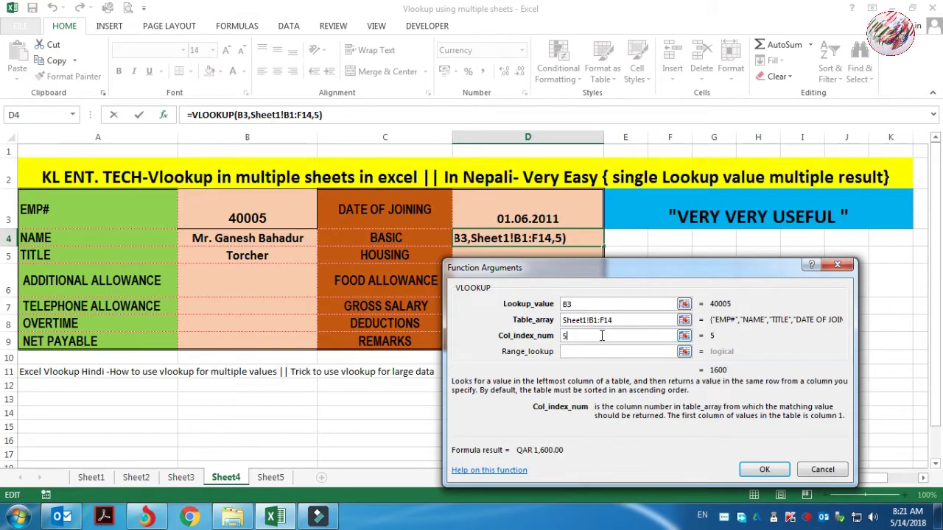
pyautogui.press('Tab')
pyautogui.write('0')
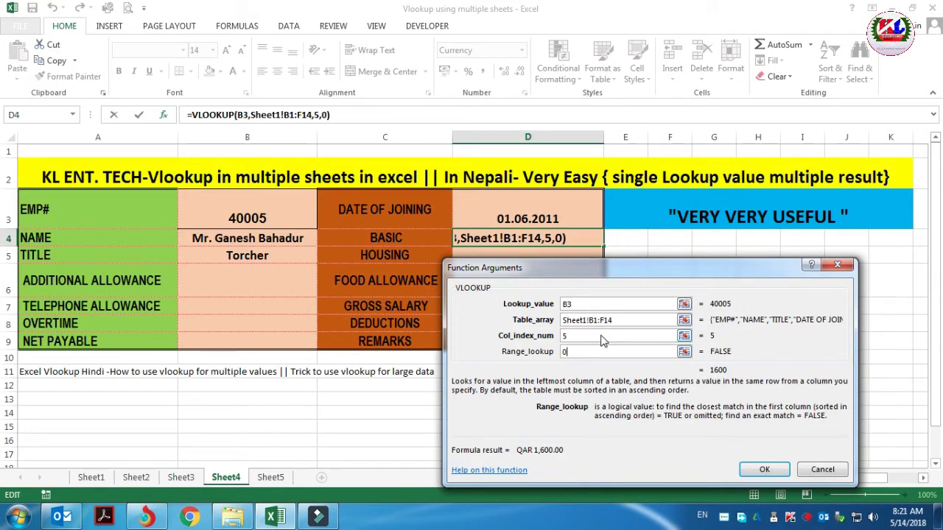
pyautogui.press('Return')
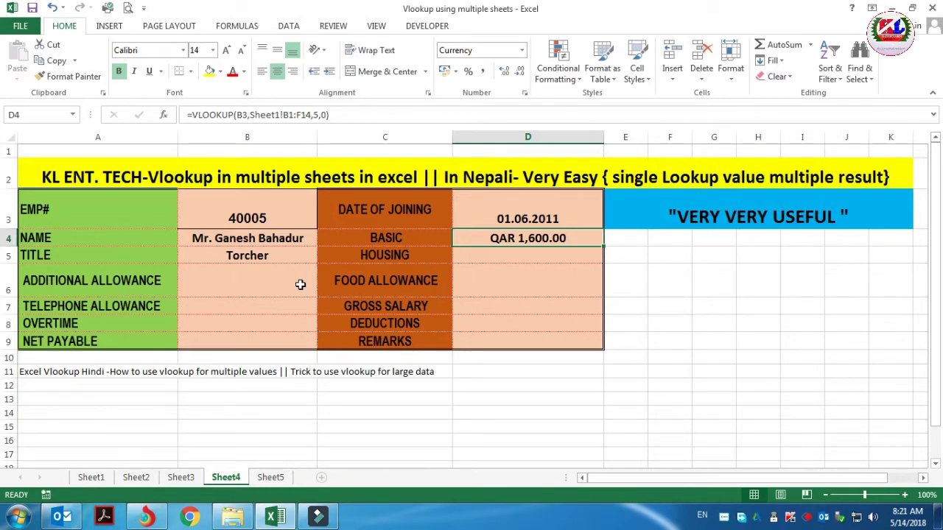
pyautogui.click(487, 253)
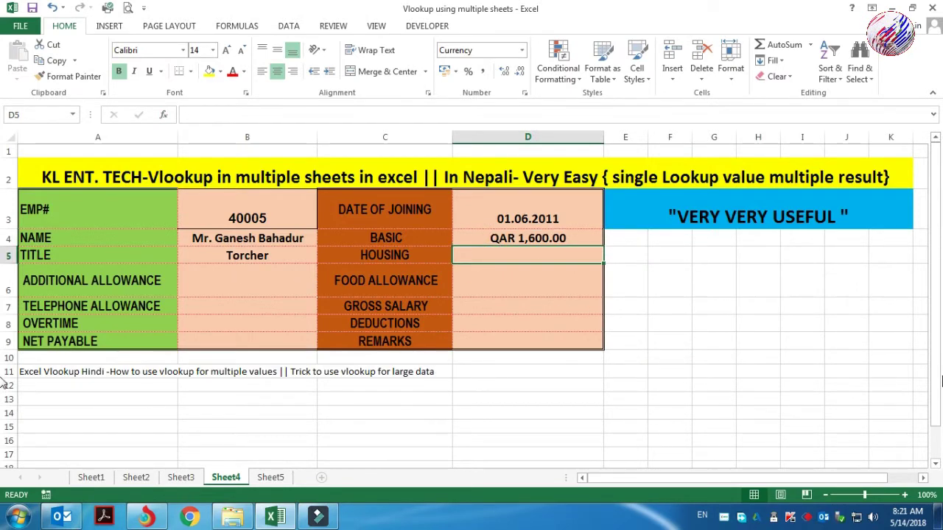
# Step: Insert a VLOOKUP function in the HOUSING cell D5
pyautogui.click(161, 115)
pyautogui.click(604, 380)
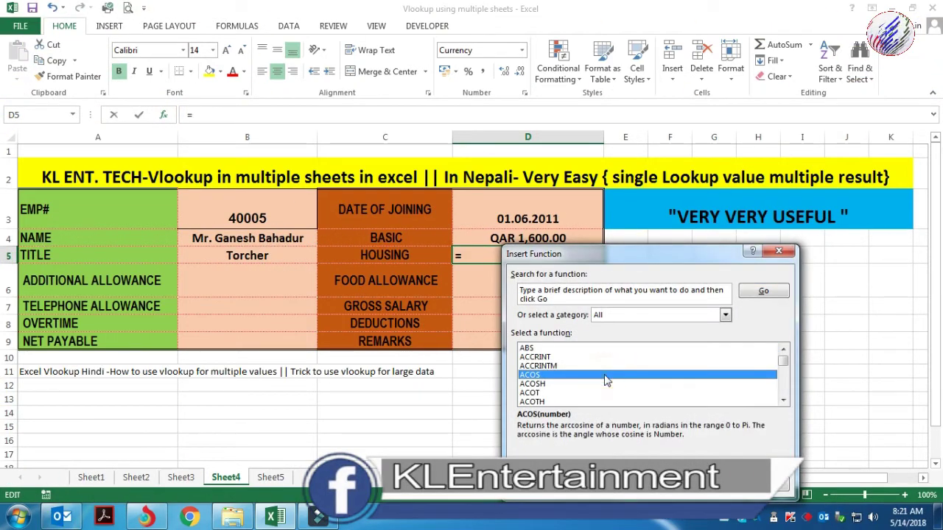
pyautogui.press('v')
pyautogui.press('Down')
pyautogui.press('Down')
pyautogui.press('Down')
pyautogui.press('Down')
pyautogui.press('Down')
pyautogui.press('Down')
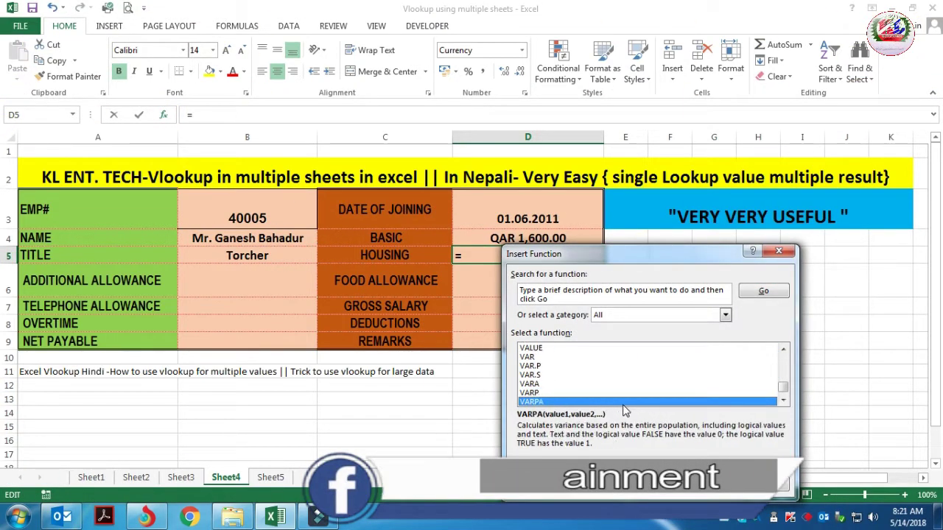
pyautogui.press('Down')
pyautogui.press('Down')
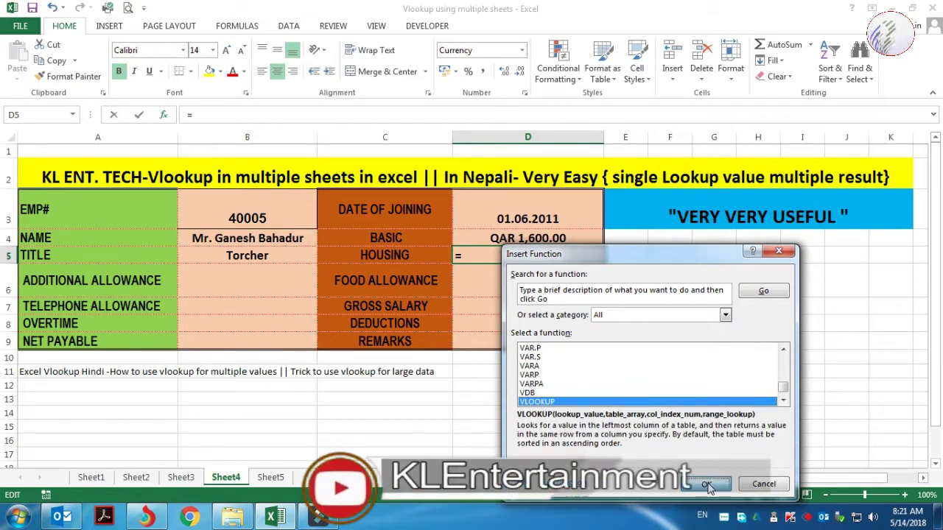
pyautogui.click(700, 483)
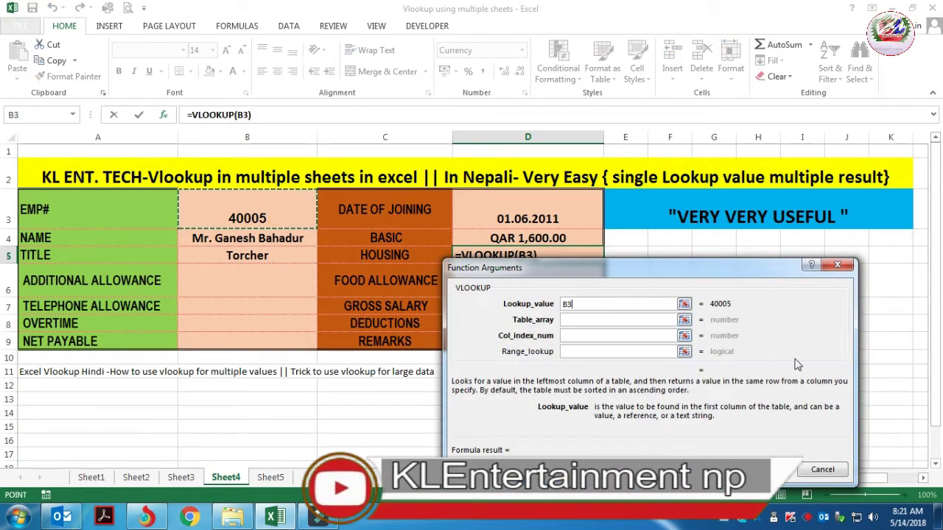
# Step: Look up B3 in Sheet2!B1:G14, column 2, exact match, so HOUSING shows QAR 0.00
pyautogui.click(579, 321)
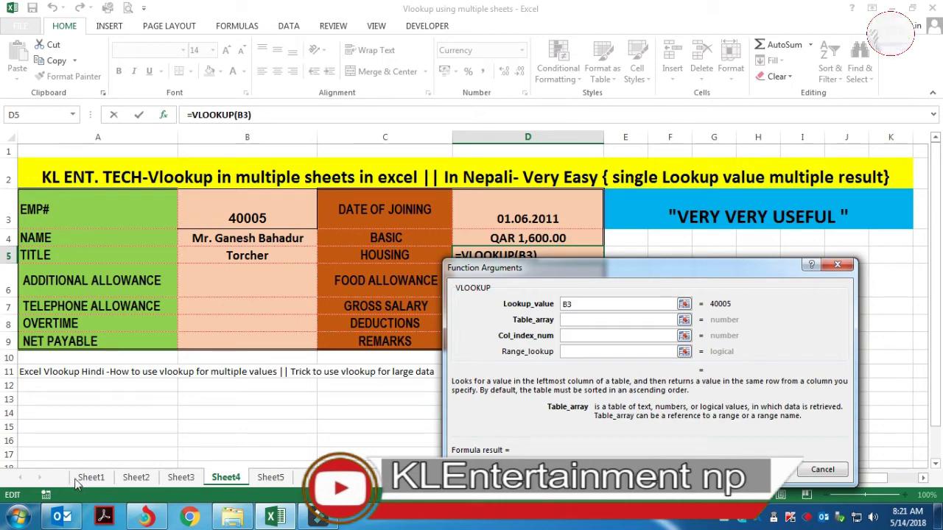
pyautogui.click(90, 478)
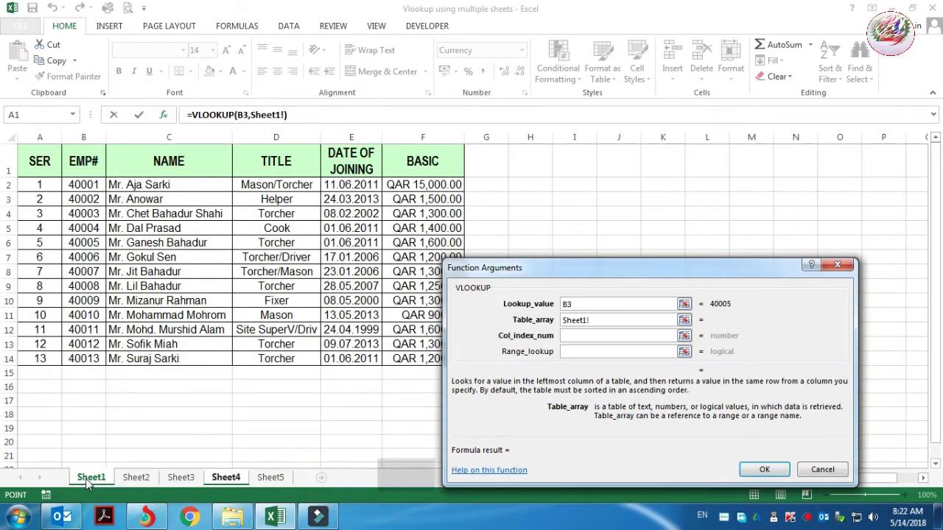
pyautogui.click(135, 477)
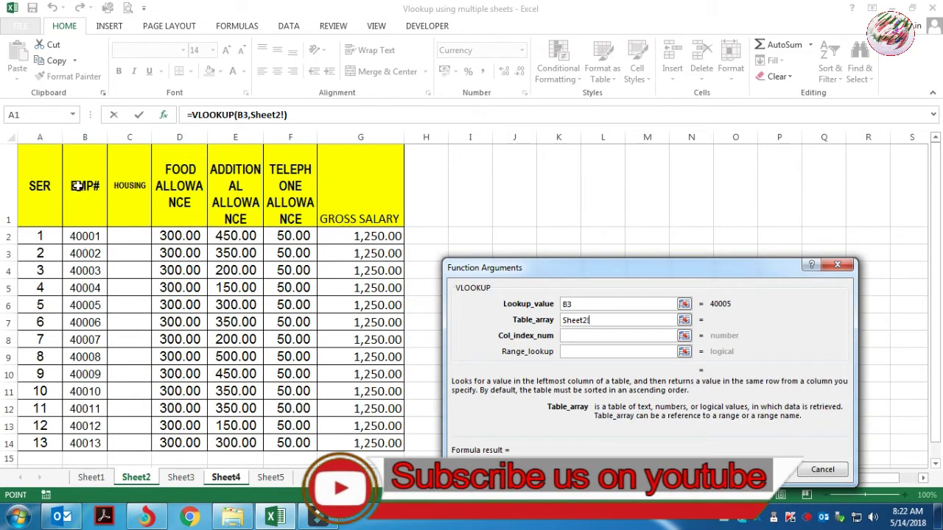
pyautogui.moveTo(76, 186); pyautogui.dragTo(397, 442)
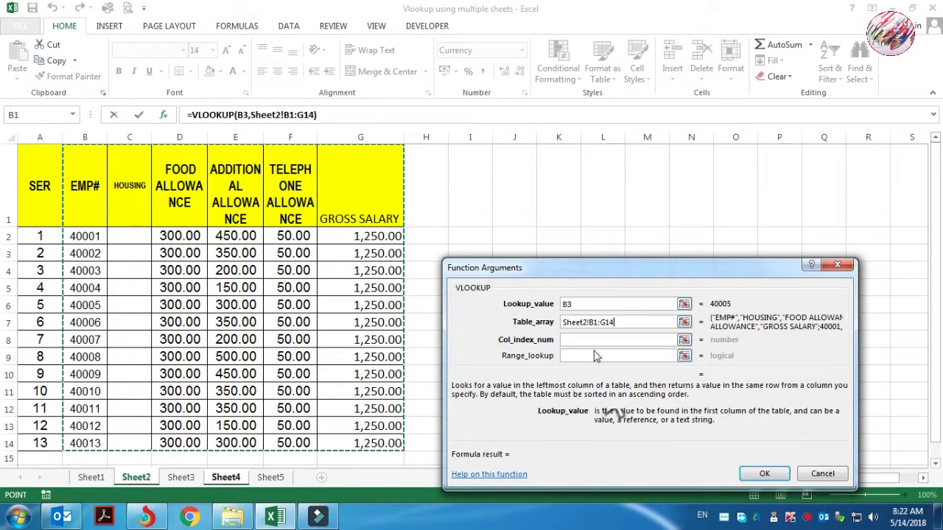
pyautogui.click(586, 341)
pyautogui.write('2')
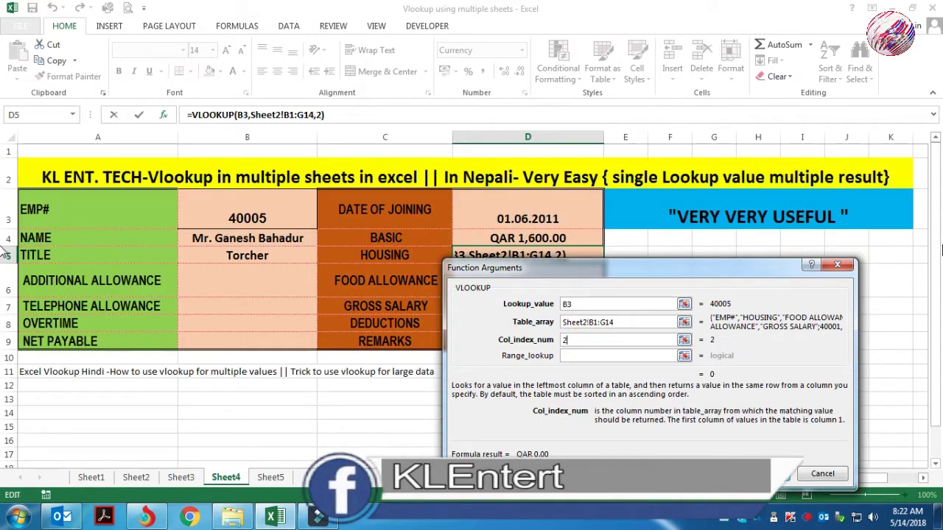
pyautogui.press('Tab')
pyautogui.write('0')
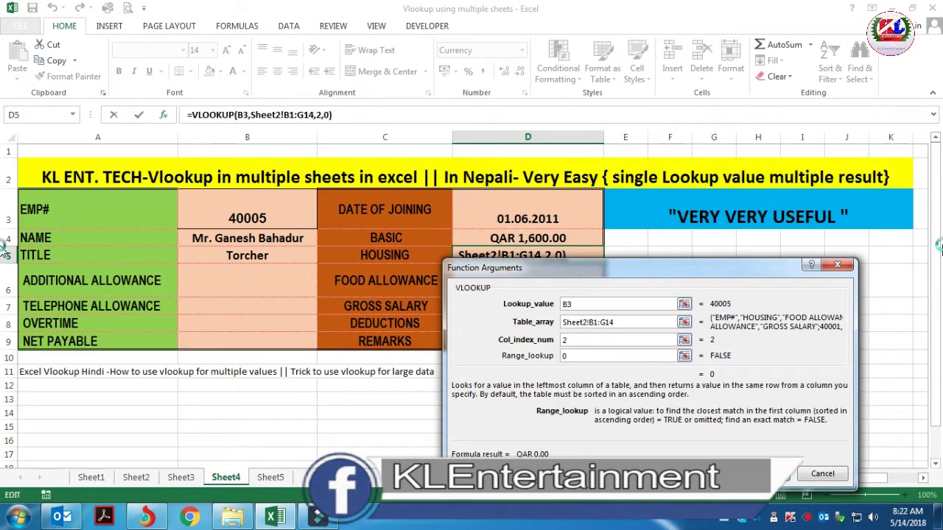
pyautogui.press('Return')
pyautogui.click(204, 282)
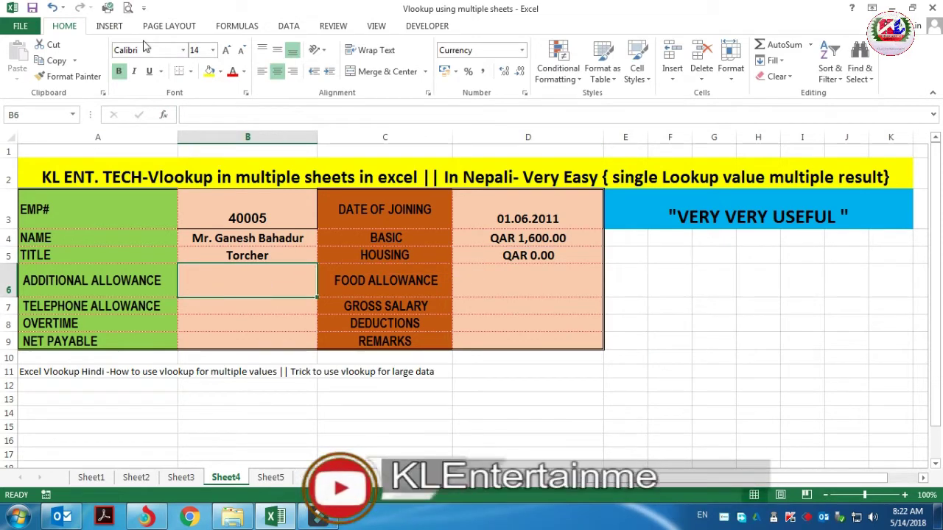
# Step: Start a VLOOKUP function in the Additional Allowance cell B6
pyautogui.click(164, 114)
pyautogui.moveTo(648, 403); pyautogui.dragTo(647, 411)
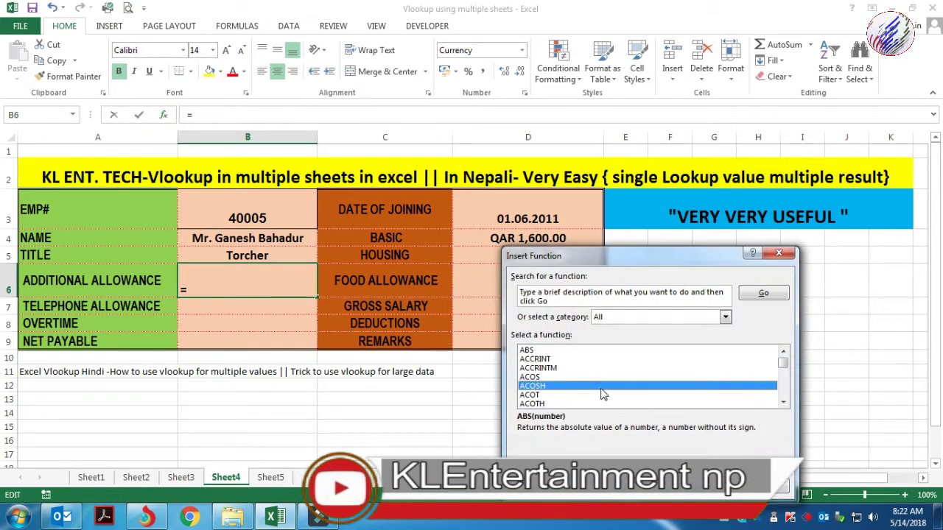
pyautogui.press('Down')
pyautogui.press('Down')
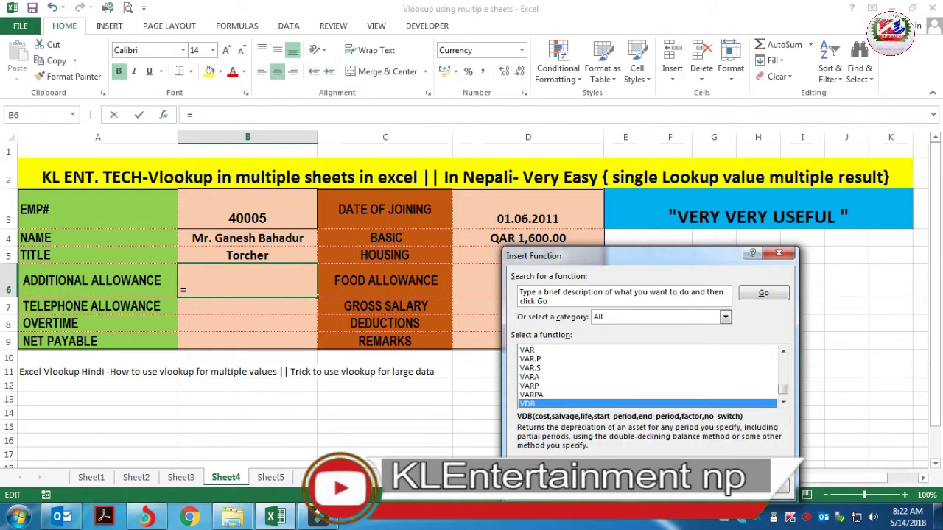
pyautogui.press('Down')
pyautogui.press('Return')
# Step: Set VLOOKUP arguments B3, Sheet2!B1:G14, column 3, match 0, returning QAR 300.00
pyautogui.click(269, 215)
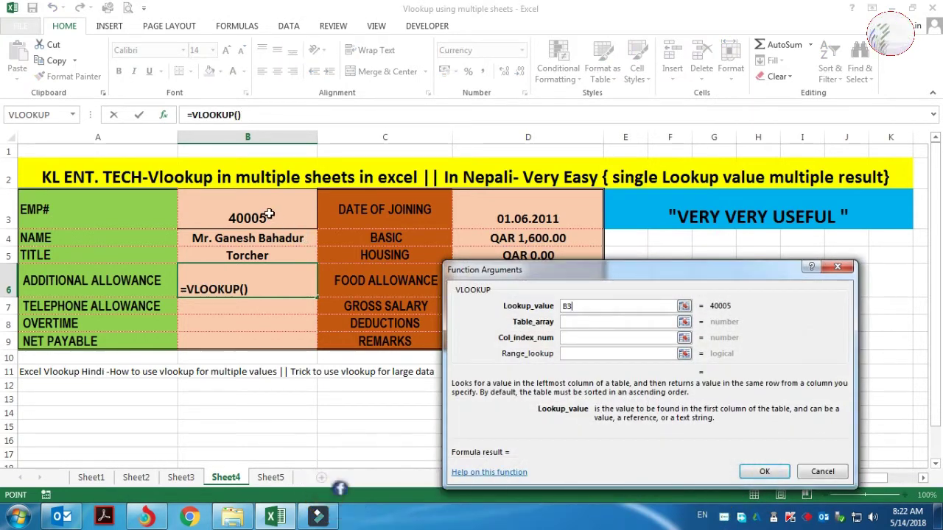
pyautogui.press('Tab')
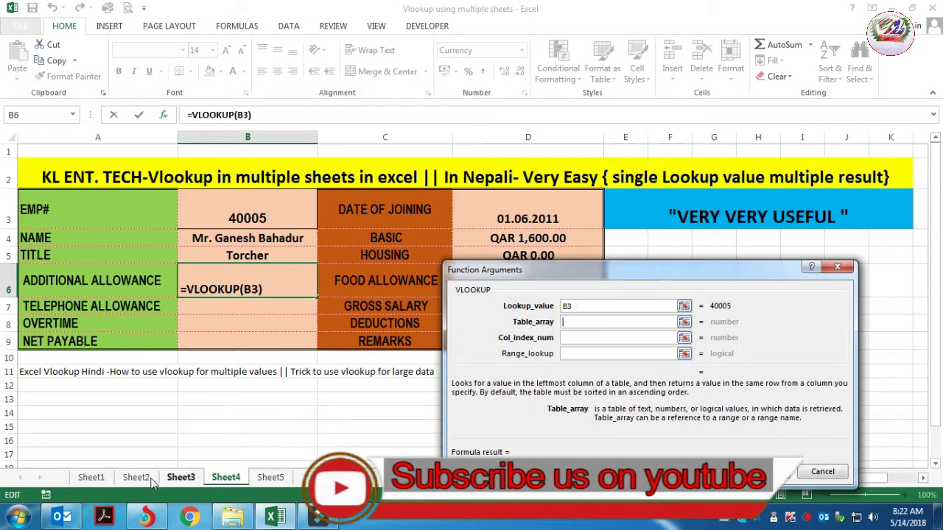
pyautogui.click(137, 478)
pyautogui.moveTo(87, 186); pyautogui.dragTo(377, 439)
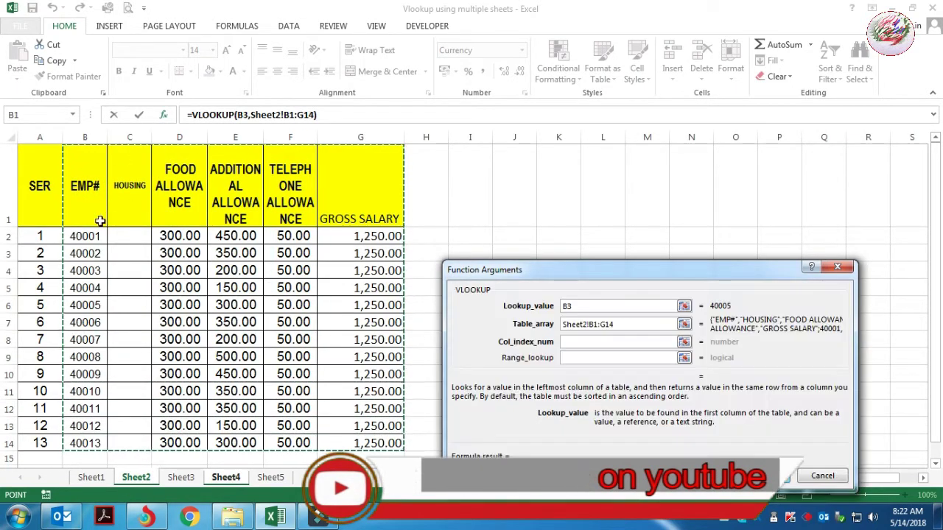
pyautogui.click(597, 343)
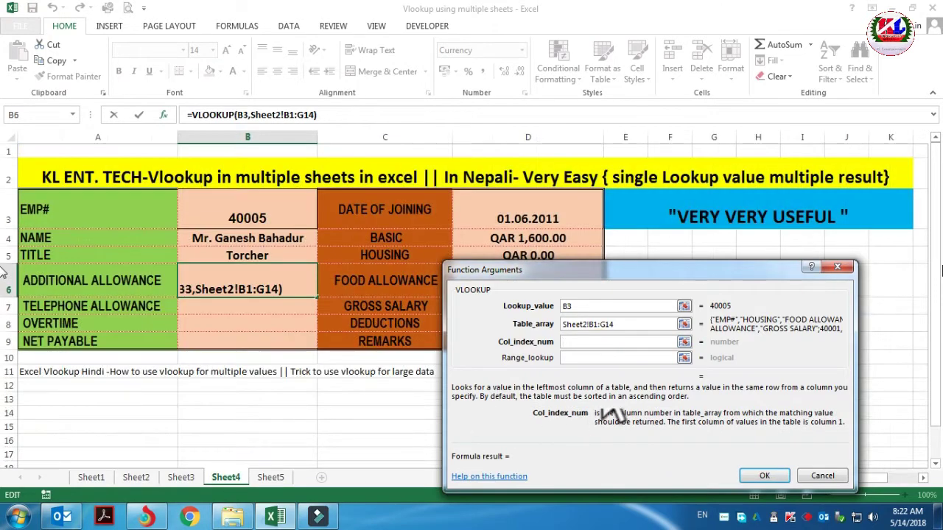
pyautogui.press('Tab')
pyautogui.write('0')
pyautogui.press('Return')
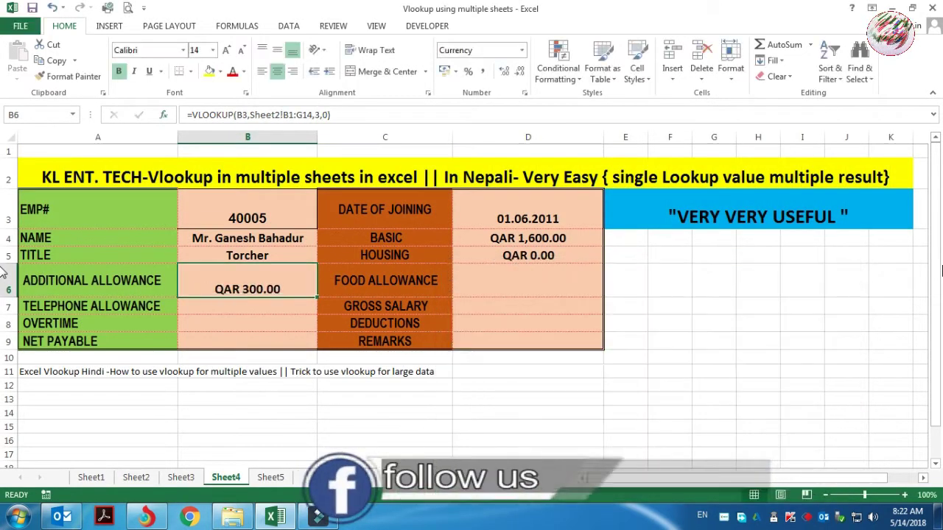
pyautogui.click(497, 275)
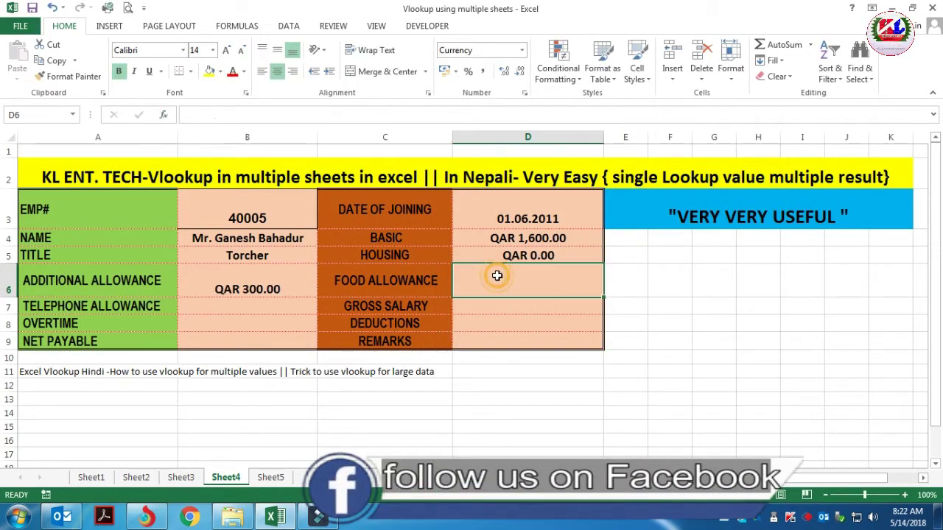
# Step: Choose VLOOKUP for the Food Allowance cell D6
pyautogui.click(162, 116)
pyautogui.moveTo(582, 383)
pyautogui.mouseDown()
pyautogui.moveTo(680, 454)
pyautogui.moveTo(706, 487)
pyautogui.mouseUp()
pyautogui.click(705, 487)
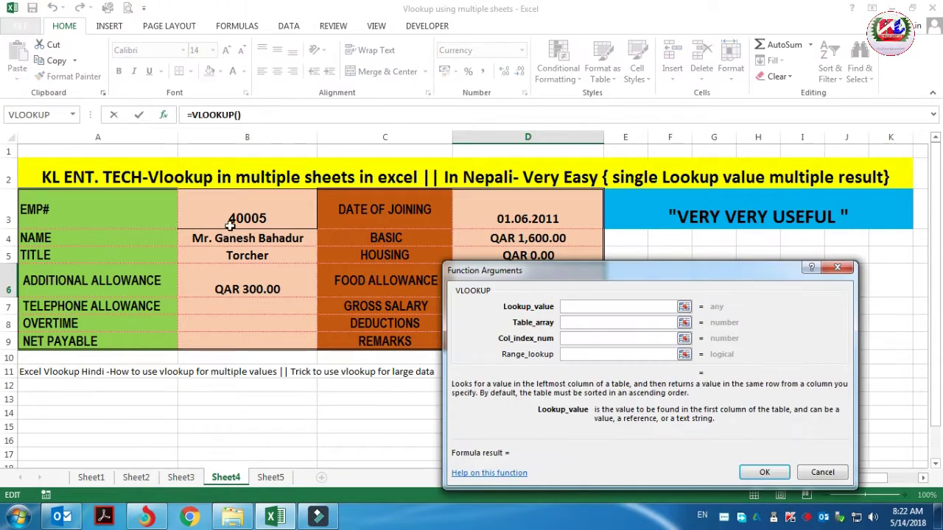
# Step: Complete =VLOOKUP(B3,Sheet2!B1:E14,4,0) so D6 shows QAR 300.00
pyautogui.click(577, 321)
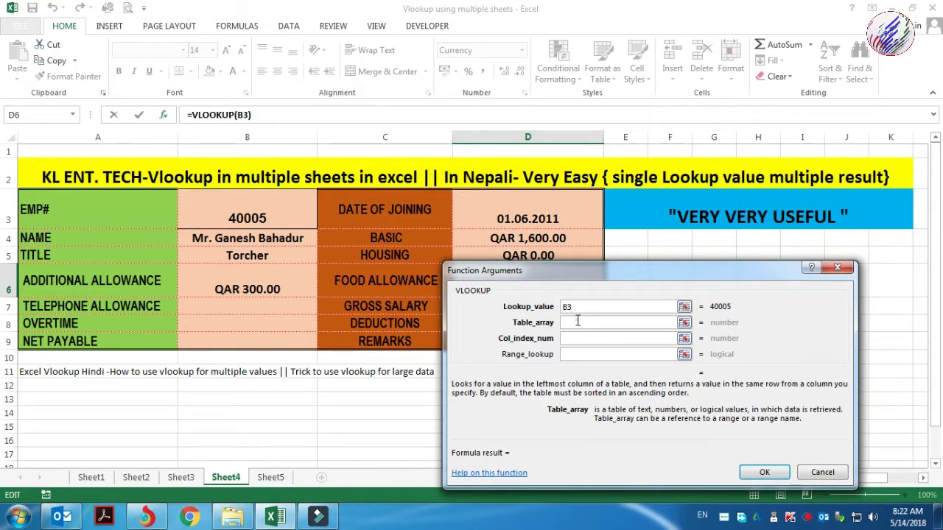
pyautogui.click(136, 478)
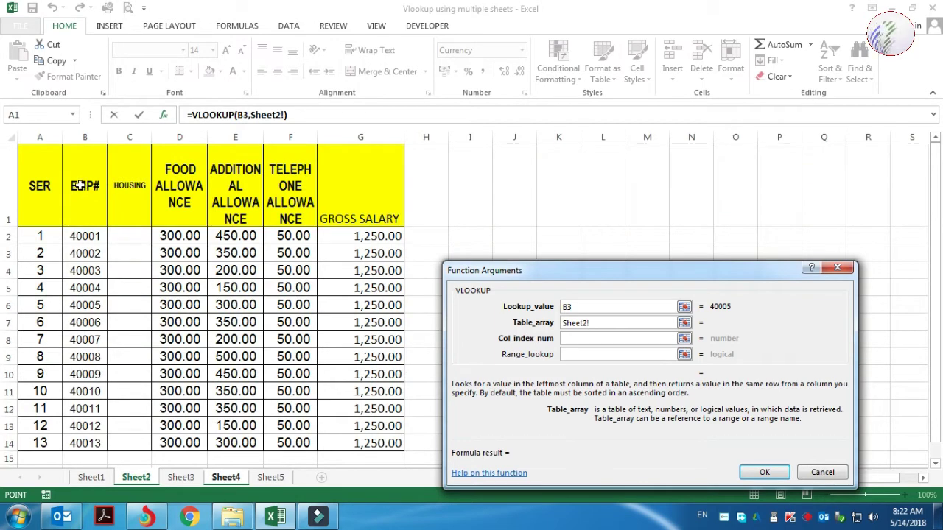
pyautogui.moveTo(78, 185); pyautogui.dragTo(240, 431)
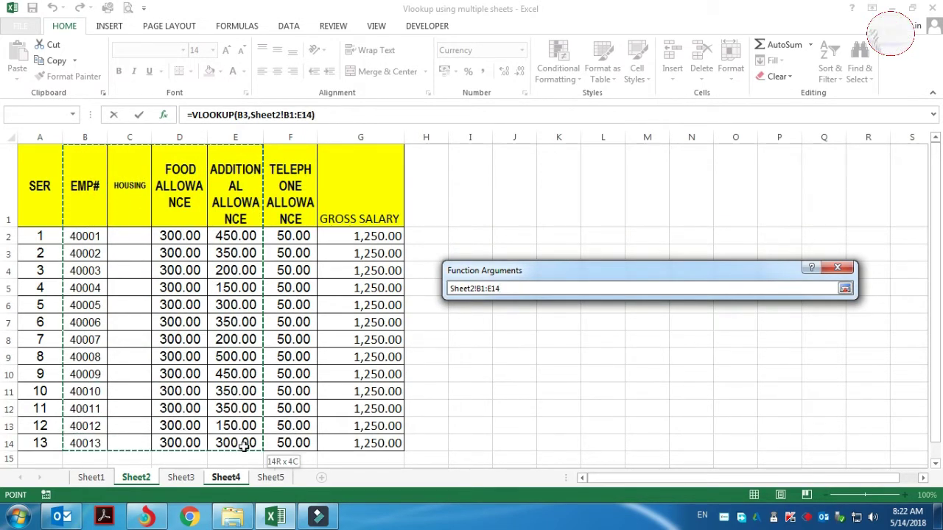
pyautogui.moveTo(243, 445); pyautogui.dragTo(243, 446)
pyautogui.click(598, 339)
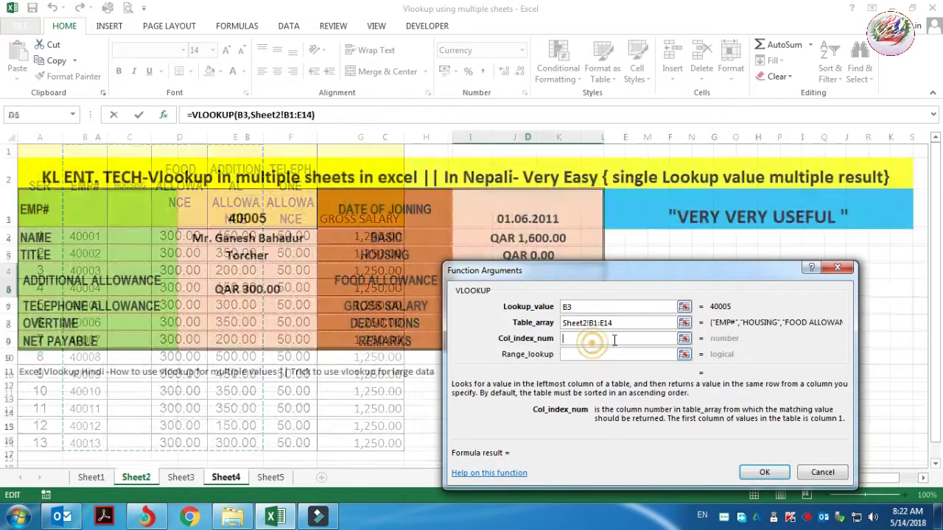
pyautogui.write('4')
pyautogui.press('Tab')
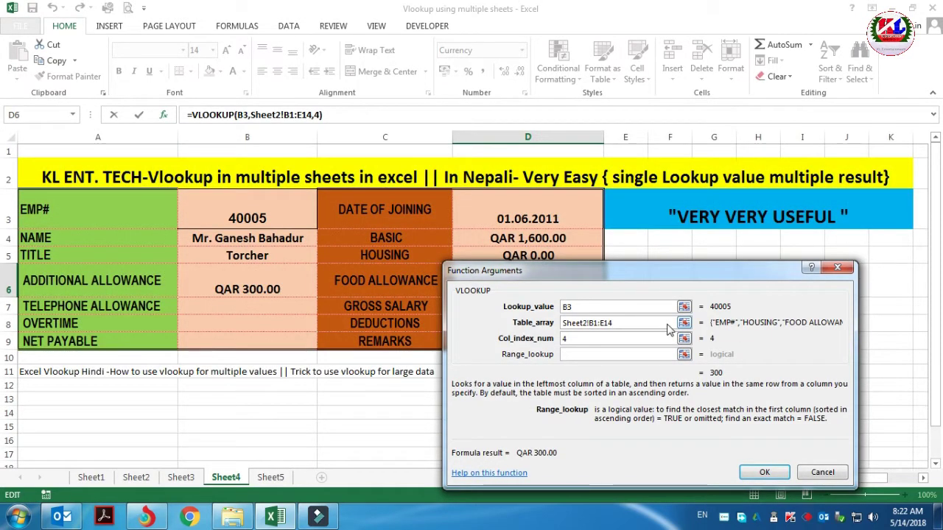
pyautogui.press('Return')
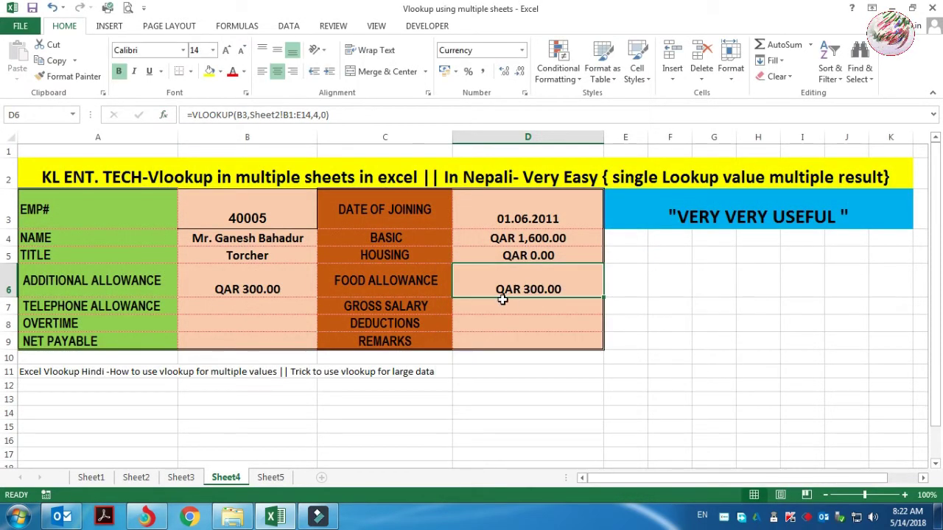
pyautogui.click(214, 310)
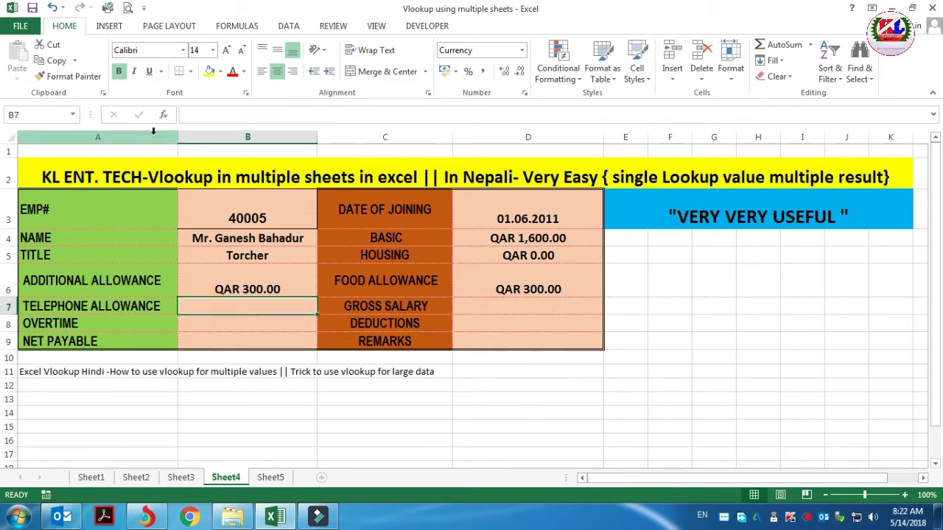
# Step: Start a VLOOKUP function in the Telephone Allowance cell B7
pyautogui.click(164, 115)
pyautogui.click(653, 390)
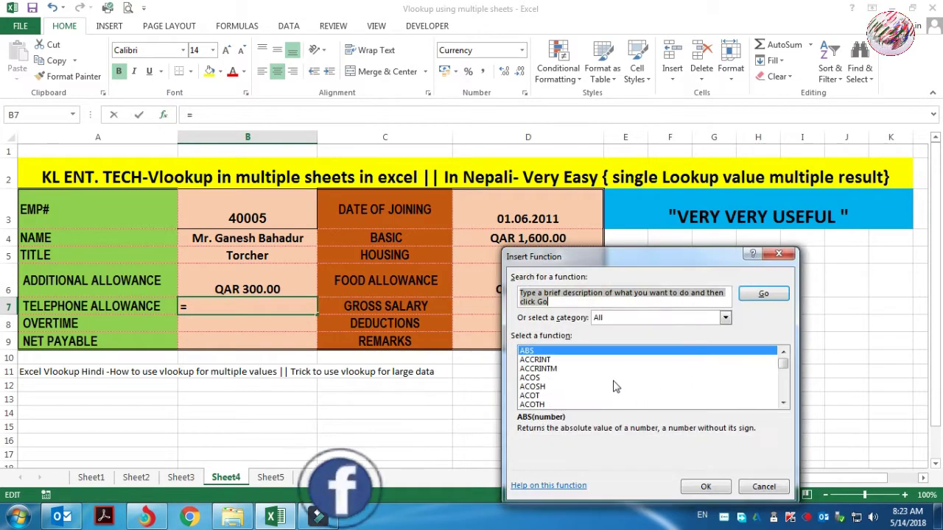
pyautogui.press('v')
pyautogui.press('Down')
pyautogui.press('Down')
pyautogui.press('Down')
pyautogui.press('Down')
pyautogui.press('Down')
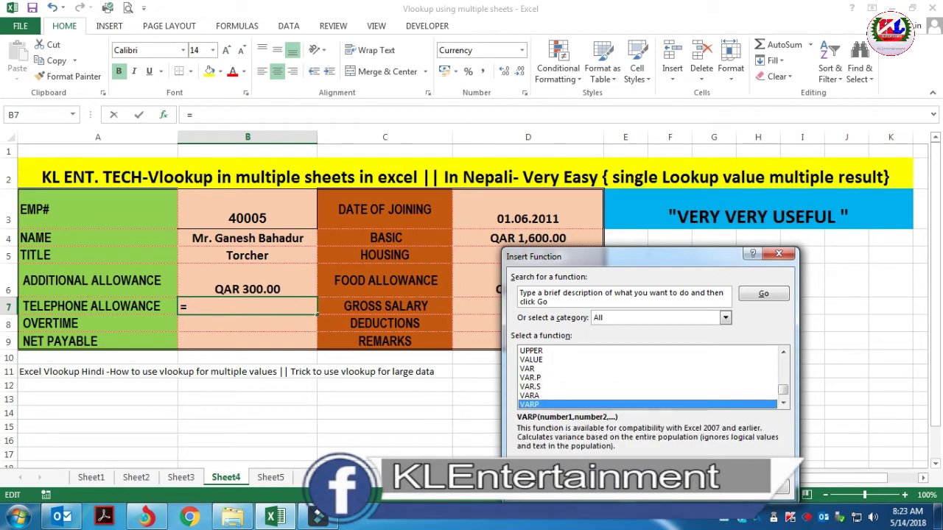
pyautogui.press('Down')
pyautogui.press('Down')
pyautogui.press('Down')
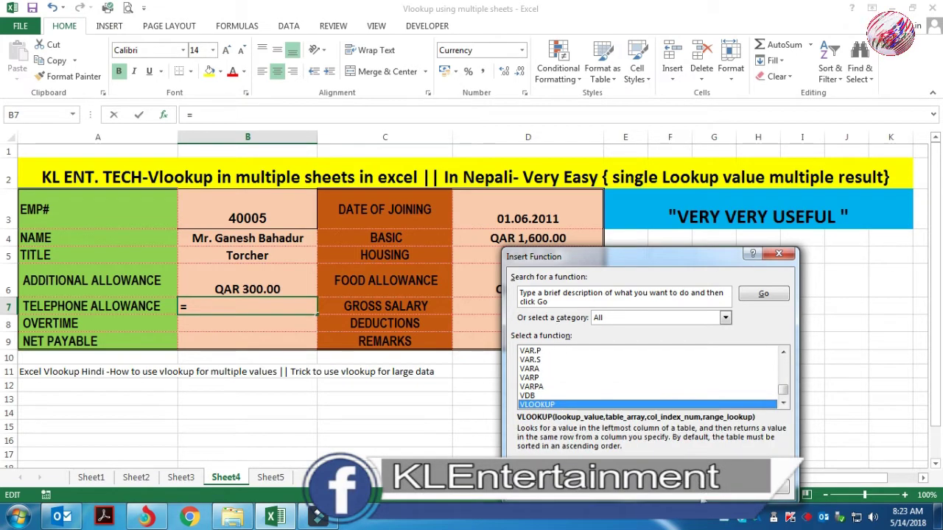
pyautogui.press('Return')
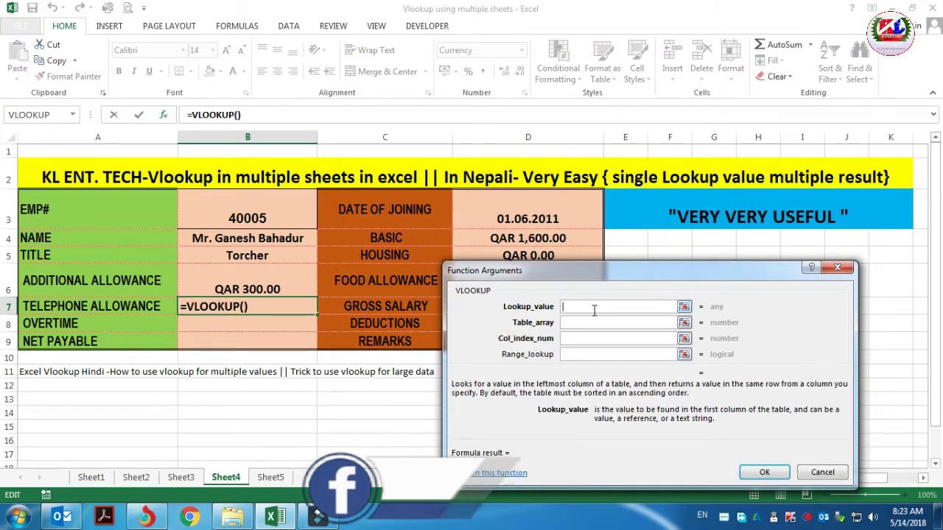
# Step: Enter VLOOKUP arguments B3, Sheet2!B1:G15, column 5 and match type 0
pyautogui.click(247, 215)
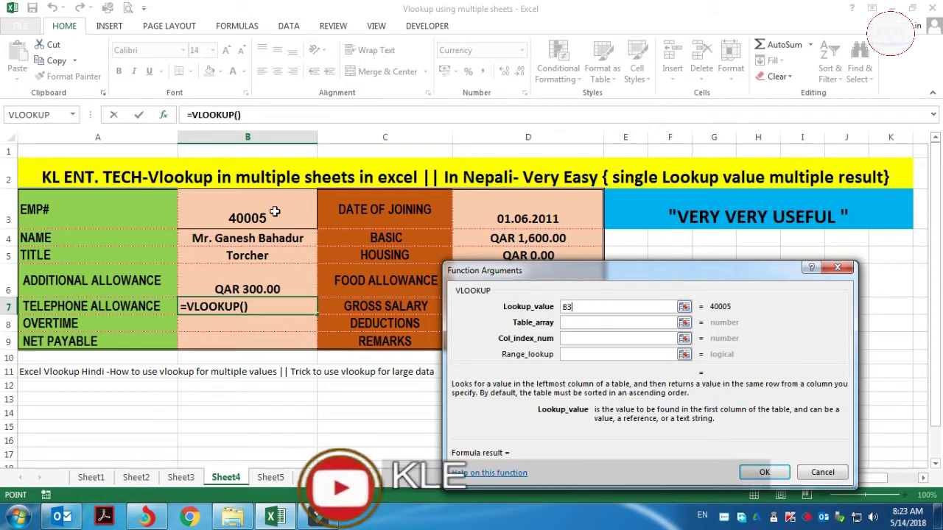
pyautogui.click(563, 324)
pyautogui.click(136, 477)
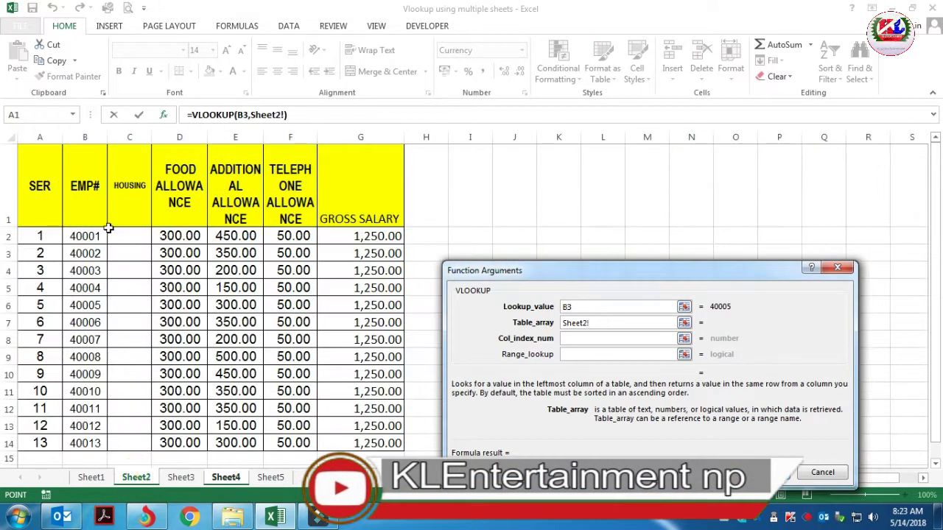
pyautogui.moveTo(87, 198)
pyautogui.mouseDown()
pyautogui.moveTo(302, 433)
pyautogui.moveTo(366, 460)
pyautogui.mouseUp()
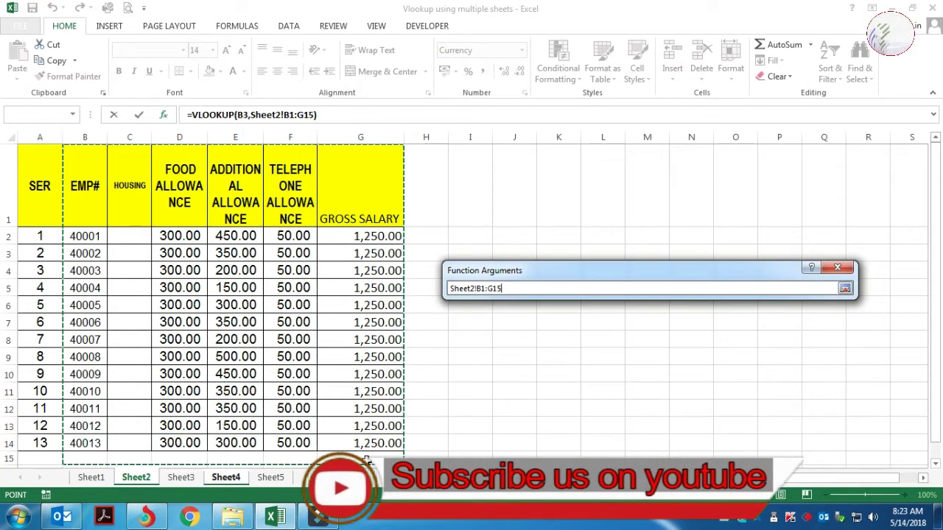
pyautogui.moveTo(366, 460); pyautogui.dragTo(366, 460)
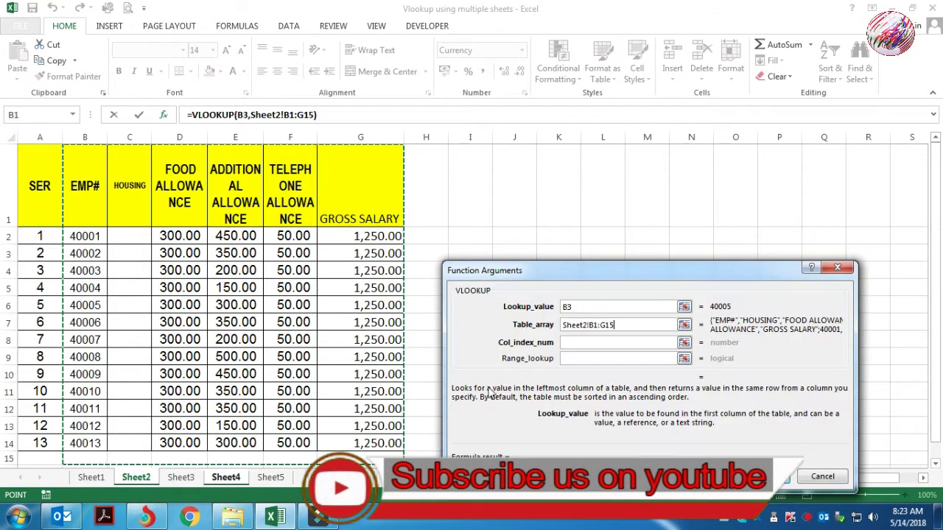
pyautogui.click(582, 342)
pyautogui.write('5')
pyautogui.press('Tab')
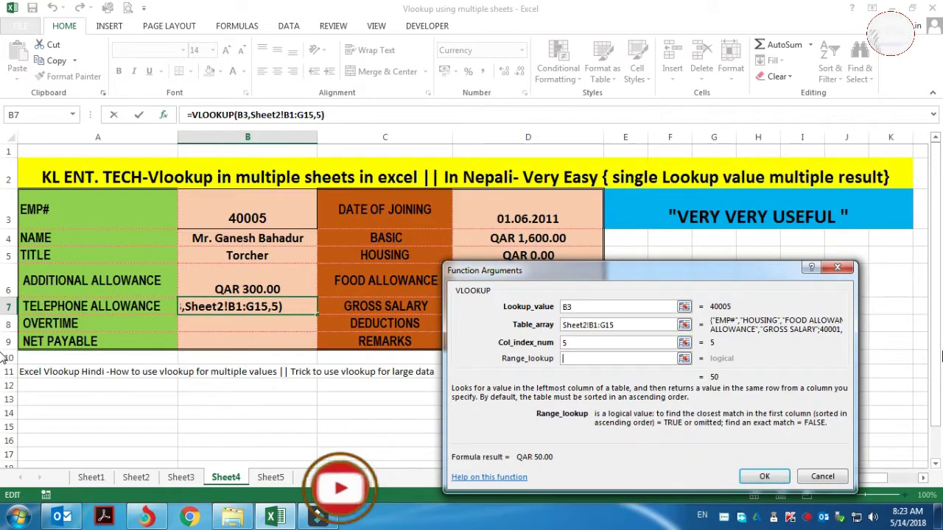
pyautogui.write(',0.')
pyautogui.press('Return')
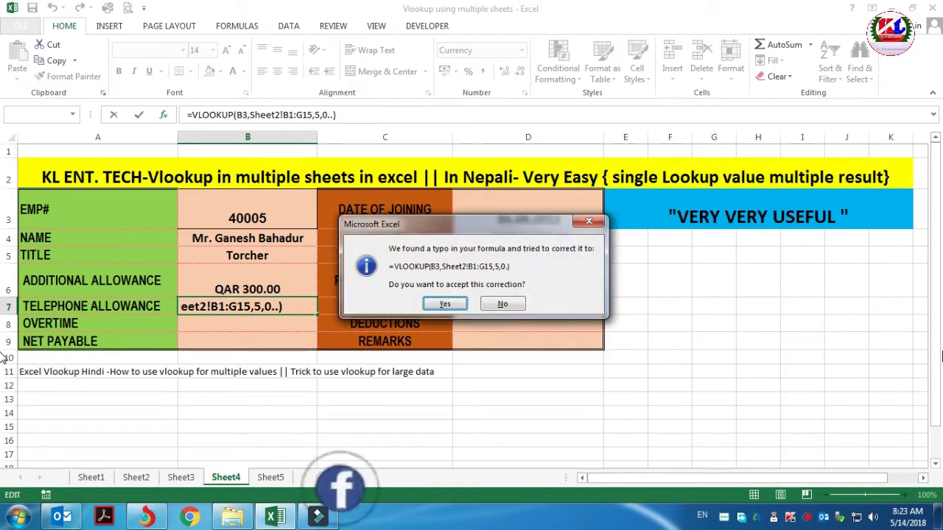
# Step: Accept Excel's correction and fix B7 to =VLOOKUP(B3,Sheet2!B1:G15,5,0), showing QAR 50.00
pyautogui.click(445, 305)
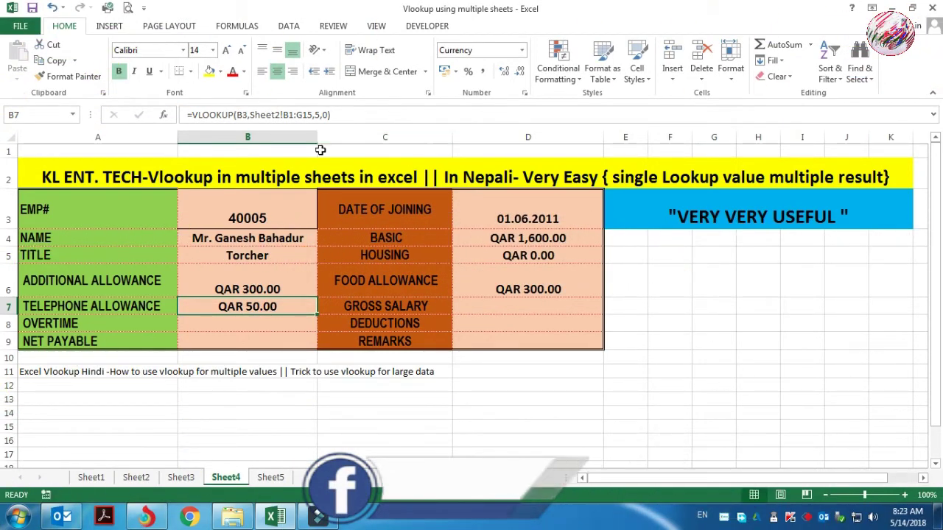
pyautogui.click(327, 115)
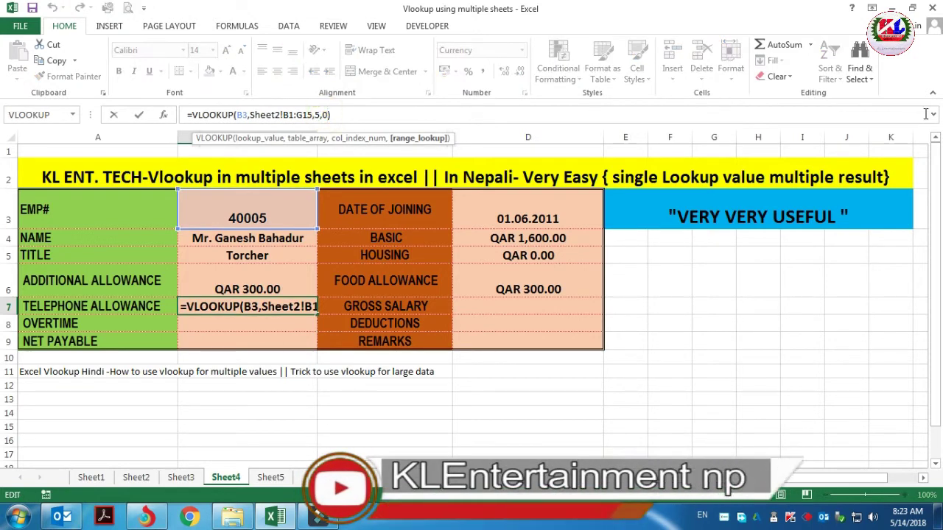
pyautogui.write('..')
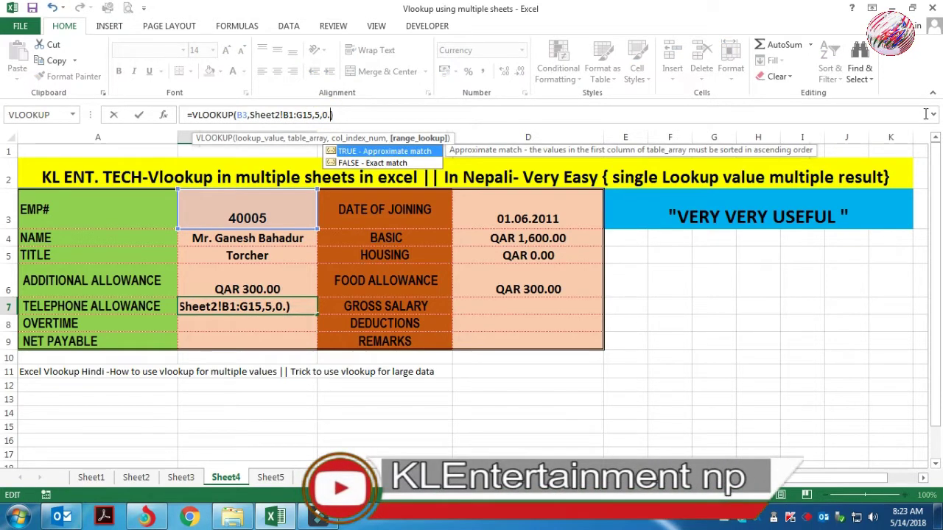
pyautogui.press('Return')
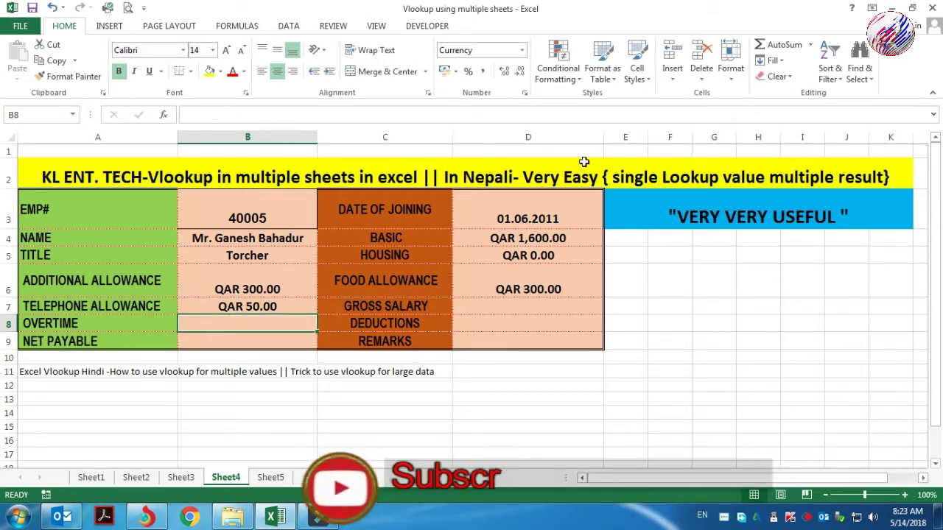
# Step: Select the Gross Salary cell D7 and choose the VLOOKUP function
pyautogui.click(31, 307)
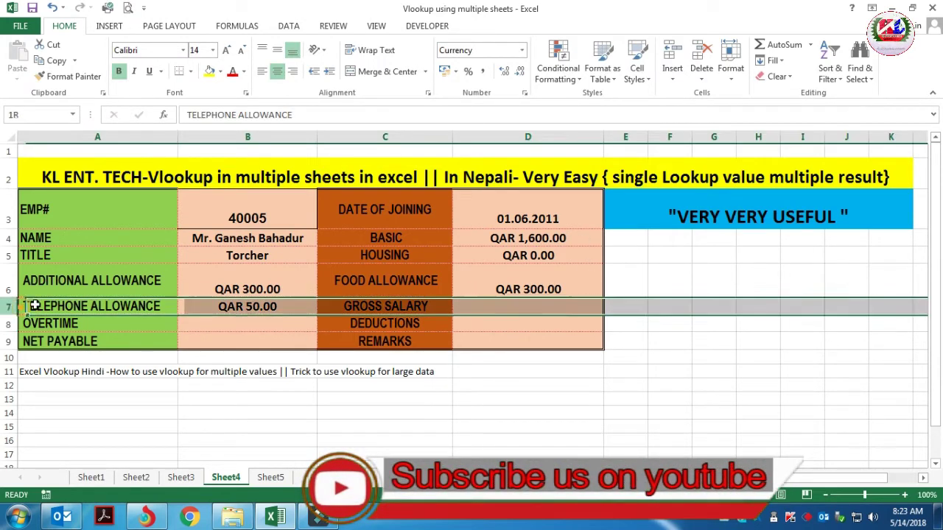
pyautogui.click(486, 305)
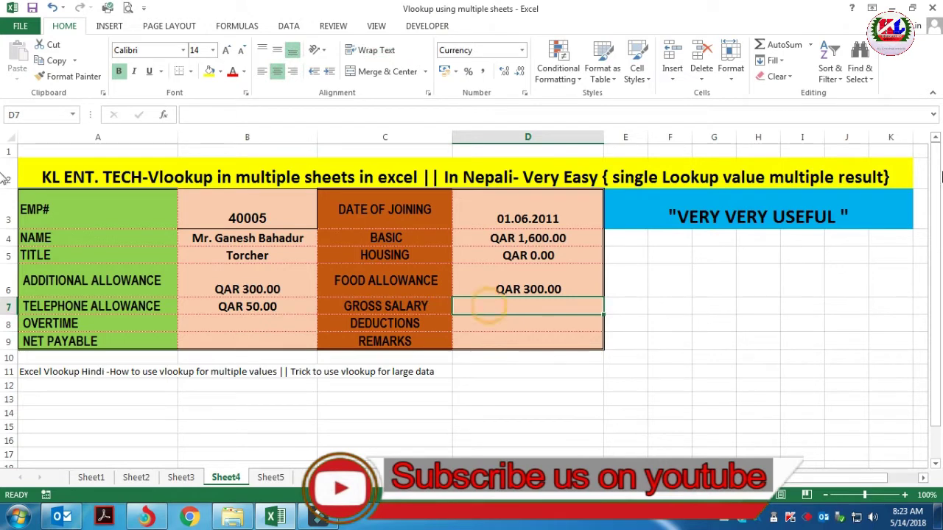
pyautogui.click(163, 115)
pyautogui.click(646, 374)
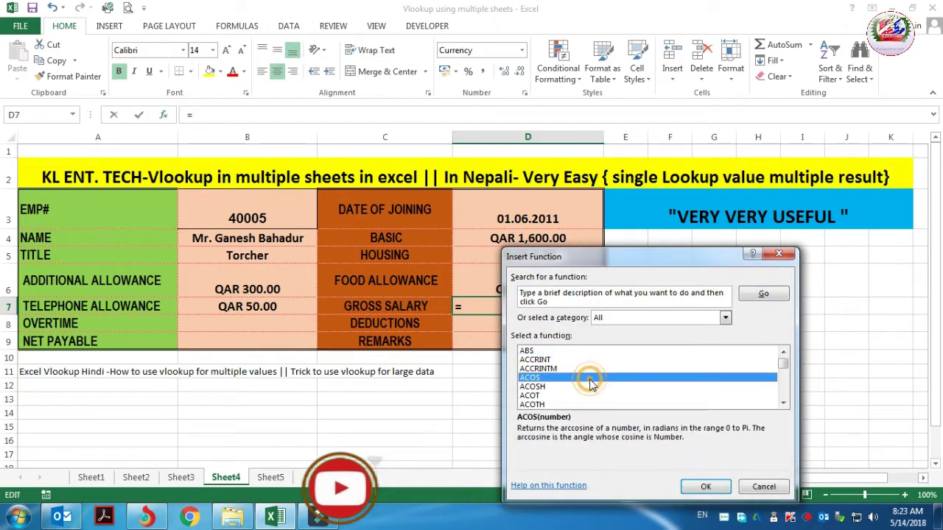
pyautogui.press('v')
pyautogui.press('v')
pyautogui.press('v')
pyautogui.press('v')
pyautogui.press('v')
pyautogui.press('v')
pyautogui.press('v')
pyautogui.press('v')
pyautogui.press('v')
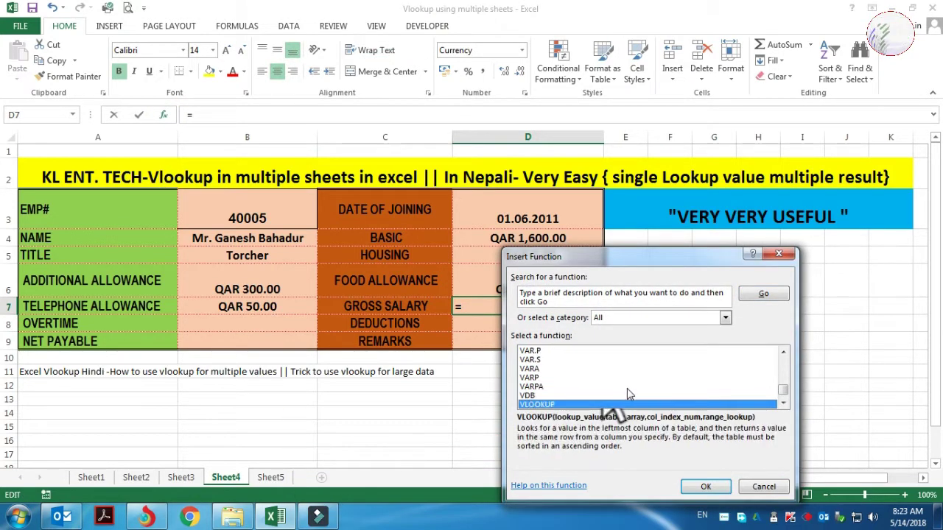
pyautogui.click(703, 488)
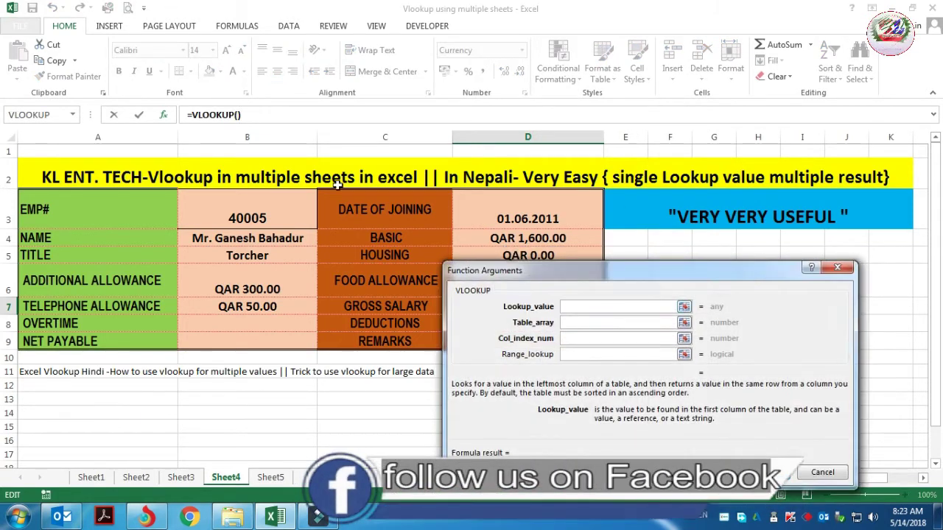
pyautogui.write('B3')
# Step: Complete =VLOOKUP(B3,Sheet2!B1:G14,6,0) so D7 shows QAR 1,250.00
pyautogui.click(579, 326)
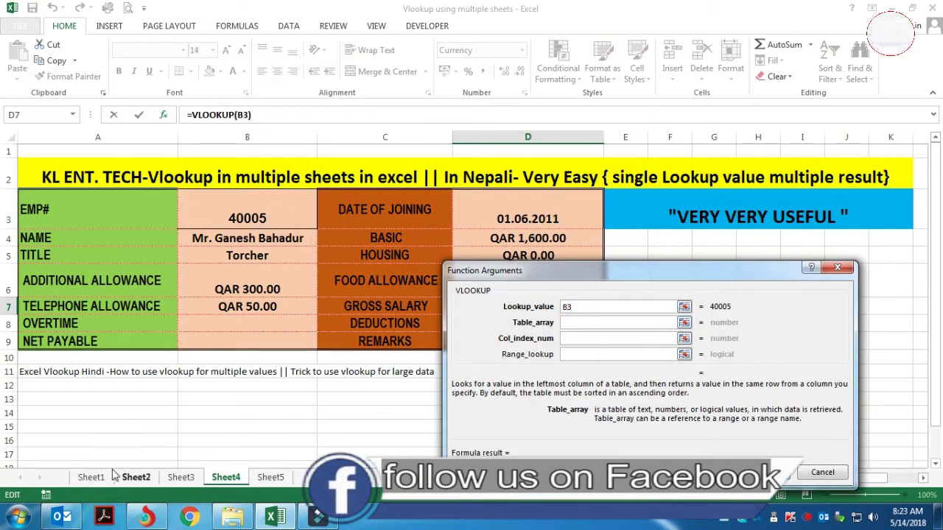
pyautogui.click(136, 477)
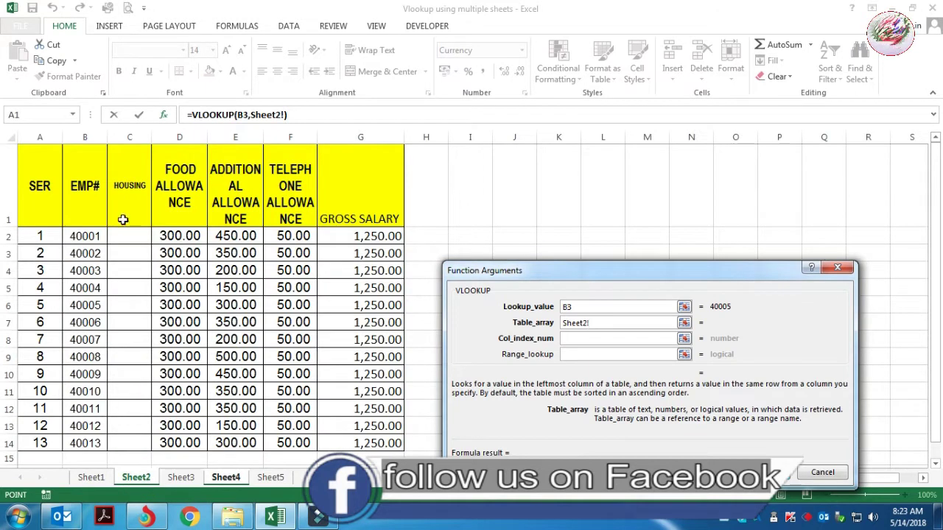
pyautogui.moveTo(80, 176)
pyautogui.mouseDown()
pyautogui.moveTo(218, 205)
pyautogui.moveTo(388, 443)
pyautogui.mouseUp()
pyautogui.click(595, 344)
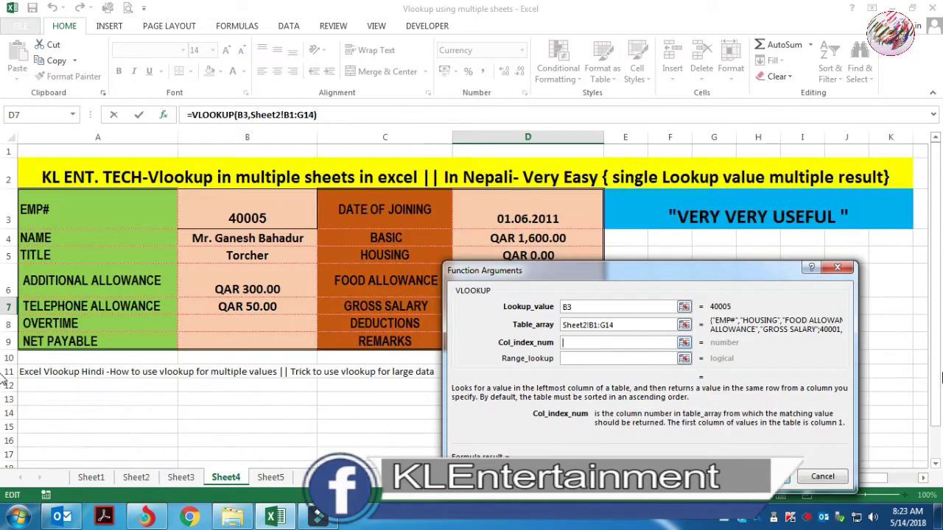
pyautogui.write('6')
pyautogui.press('Tab')
pyautogui.write('0')
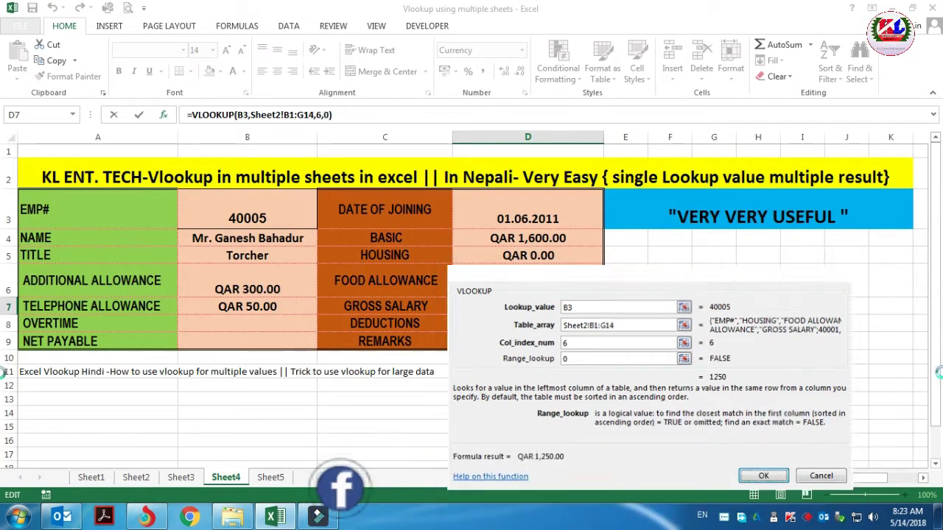
pyautogui.press('Return')
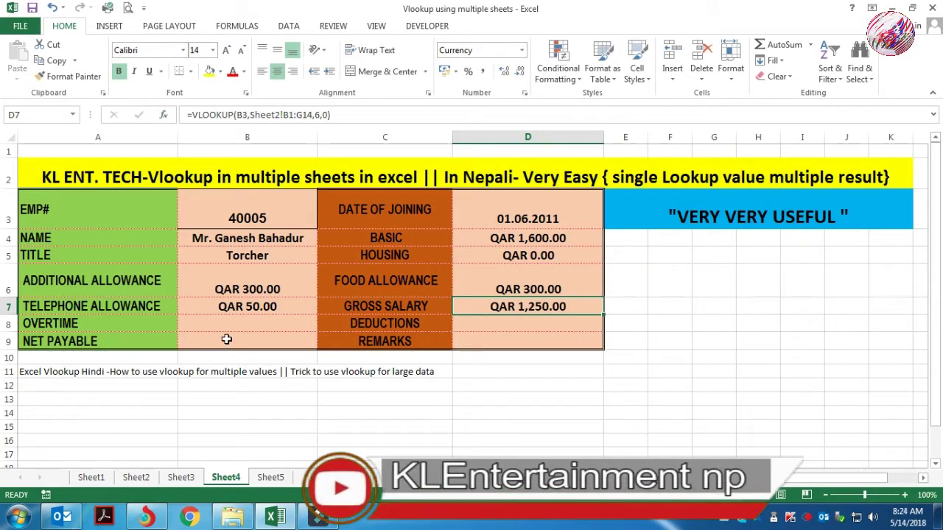
pyautogui.click(233, 327)
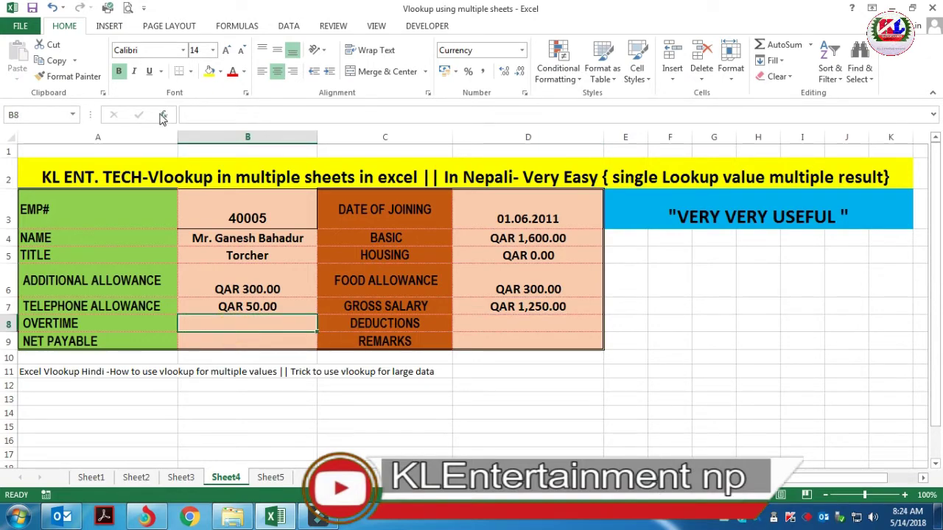
# Step: Compare the Sheet2 and Sheet3 tables and inspect Sheet3's OVERTIME column in M3
pyautogui.click(181, 478)
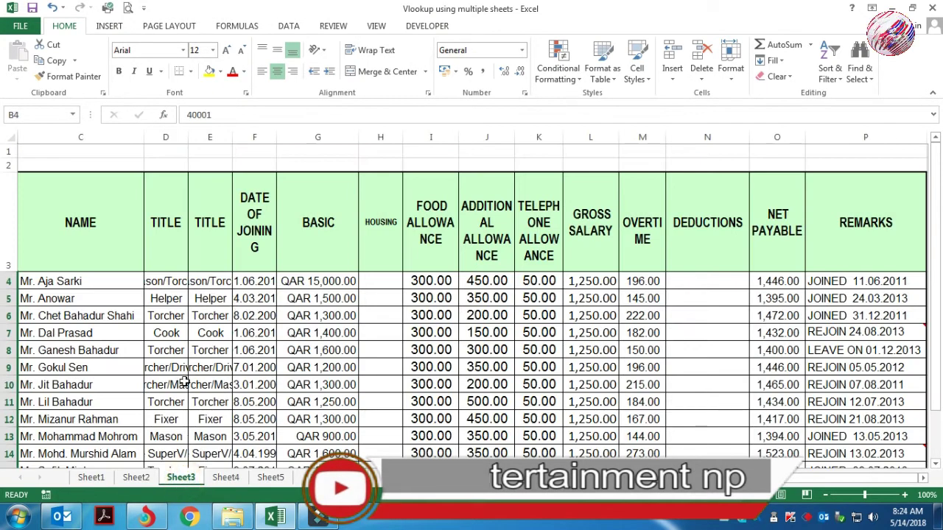
pyautogui.click(136, 478)
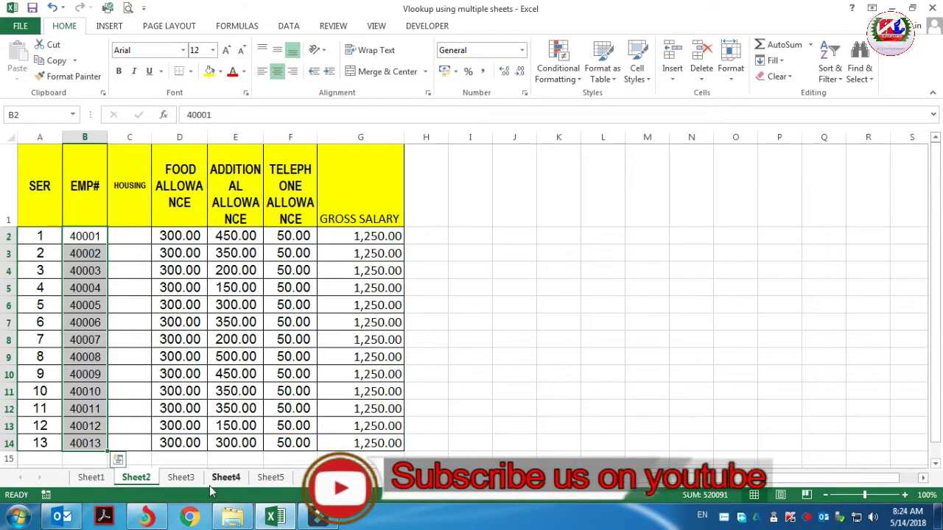
pyautogui.click(184, 478)
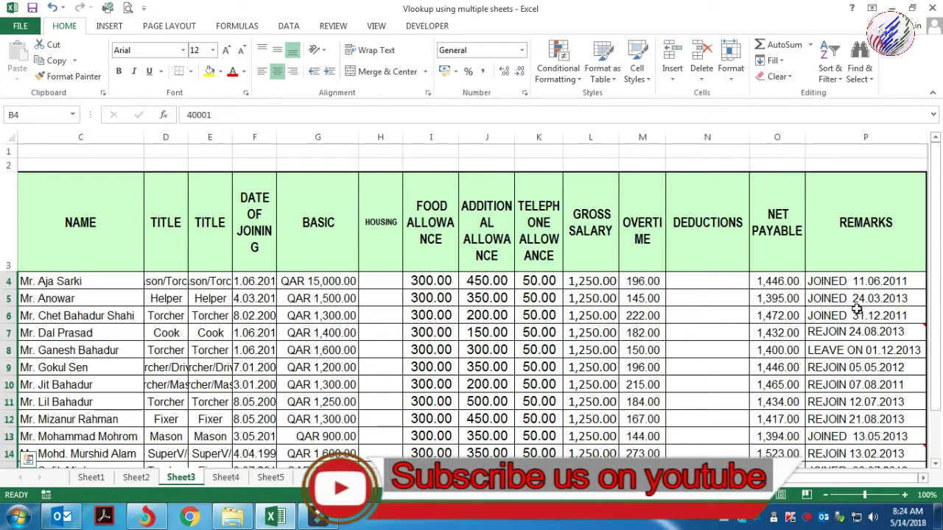
pyautogui.click(653, 243)
pyautogui.scroll(-2, 654, 330)
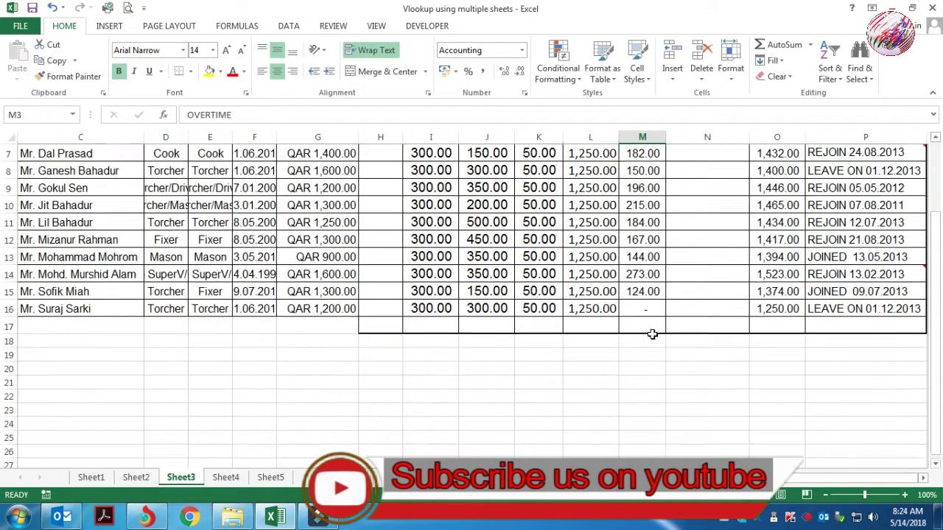
pyautogui.scroll(2, 641, 333)
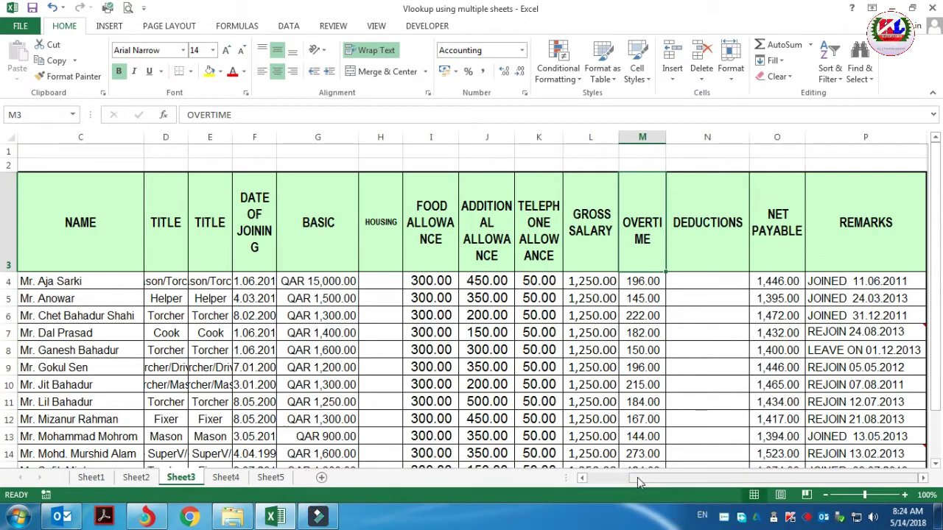
pyautogui.hscroll(-2, 103, 390)
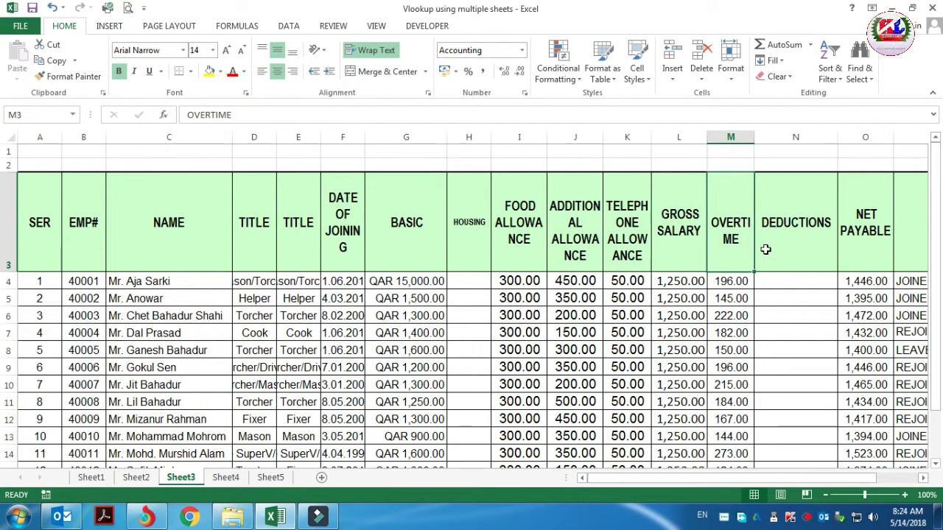
# Step: Return to the Sheet4 form and choose VLOOKUP for the Overtime cell B8
pyautogui.click(275, 479)
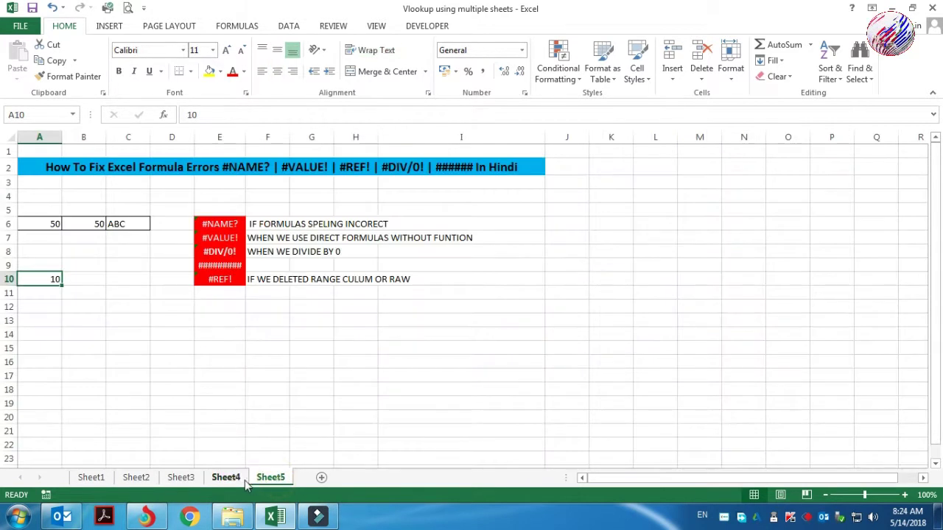
pyautogui.click(228, 479)
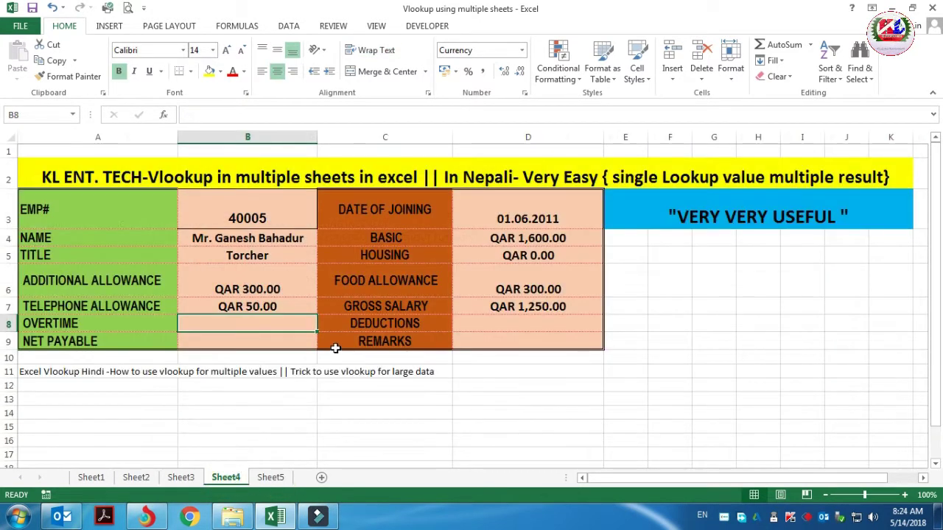
pyautogui.click(164, 117)
pyautogui.click(624, 369)
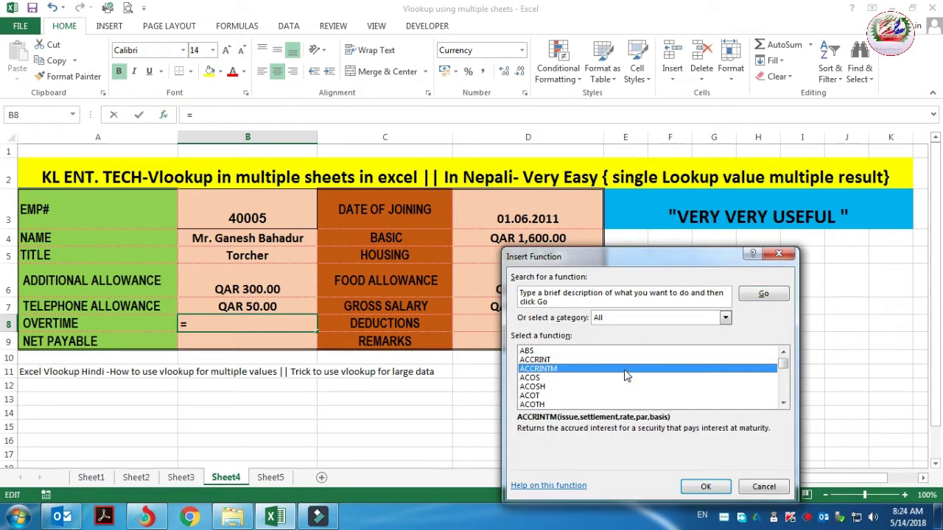
pyautogui.press('v')
pyautogui.press('Down')
pyautogui.press('Down')
pyautogui.press('Down')
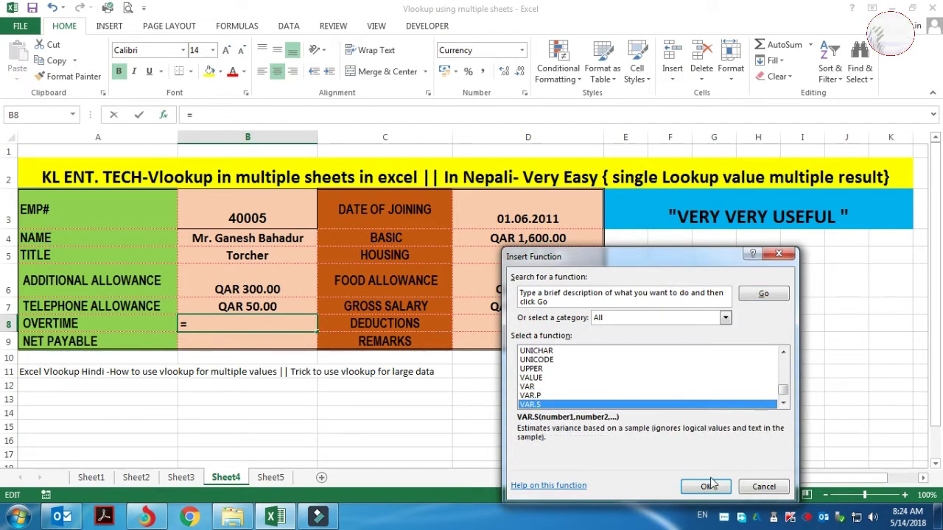
pyautogui.press('Down')
pyautogui.press('Down')
pyautogui.press('Down')
pyautogui.press('Down')
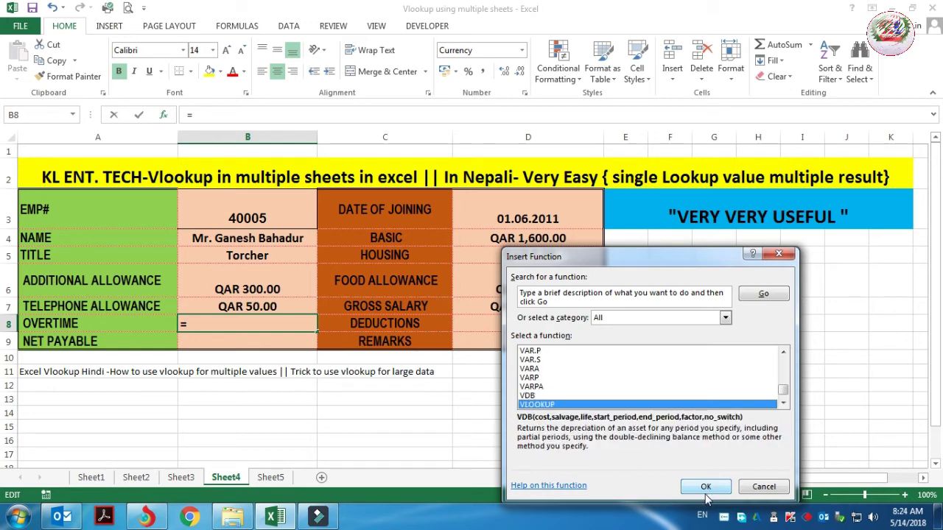
pyautogui.press('Down')
pyautogui.click(704, 487)
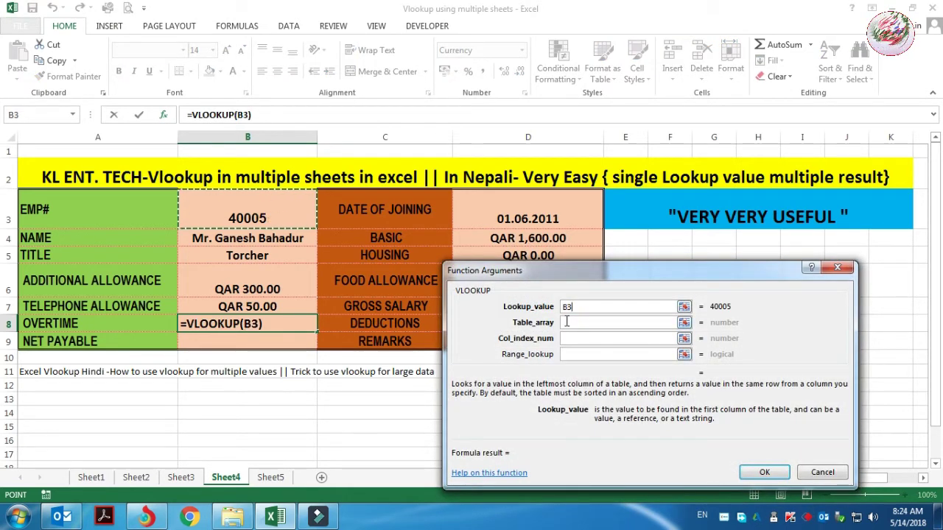
# Step: Complete =VLOOKUP(B3,Sheet3!B3:P16,12,0) so B8 shows QAR 150.00
pyautogui.click(566, 321)
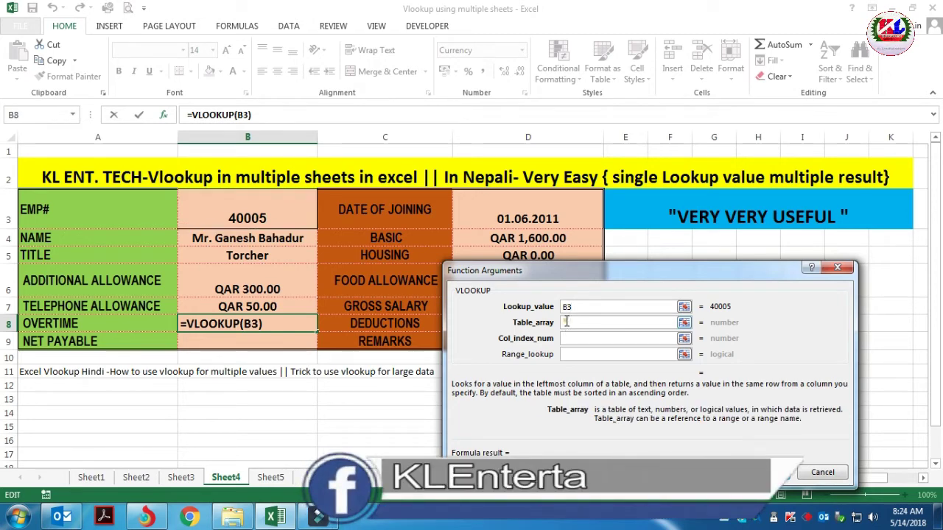
pyautogui.write('Sheet3')
pyautogui.click(184, 478)
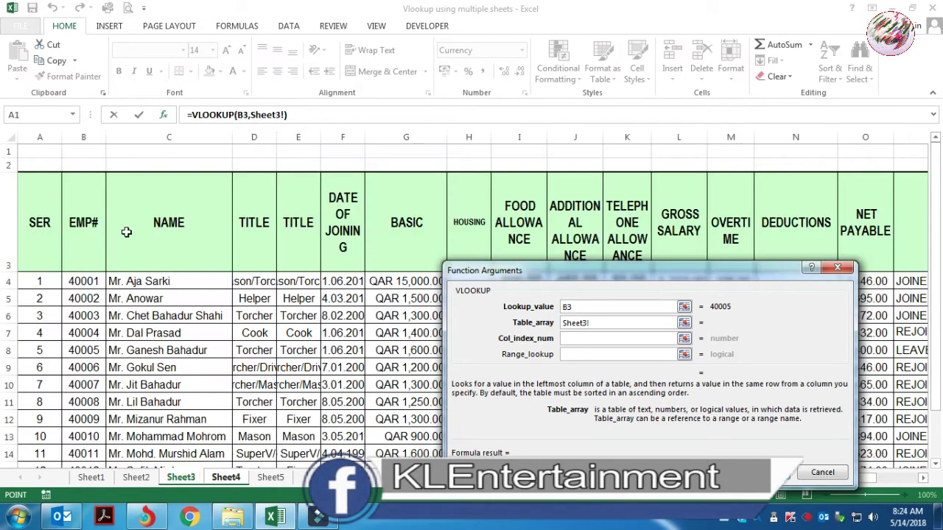
pyautogui.moveTo(93, 240)
pyautogui.mouseDown()
pyautogui.moveTo(715, 242)
pyautogui.moveTo(909, 499)
pyautogui.moveTo(930, 366)
pyautogui.mouseUp()
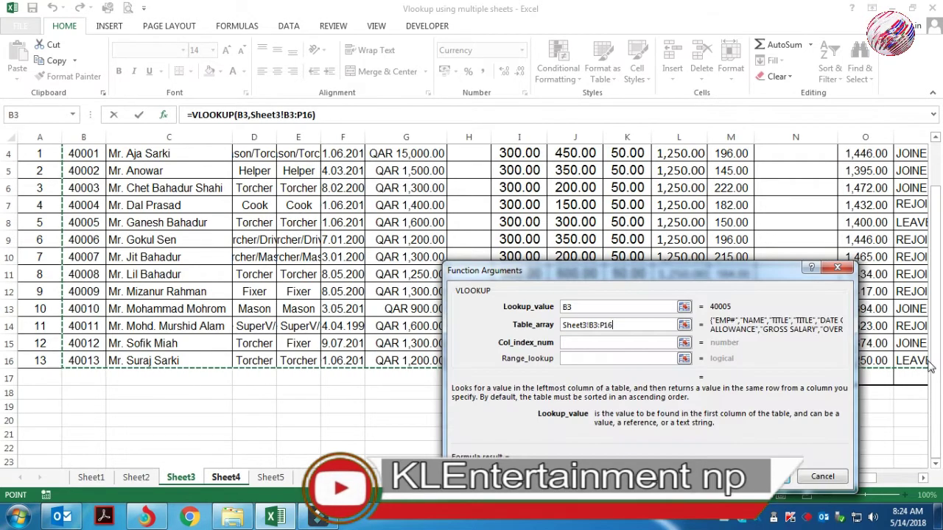
pyautogui.scroll(1, 418, 314)
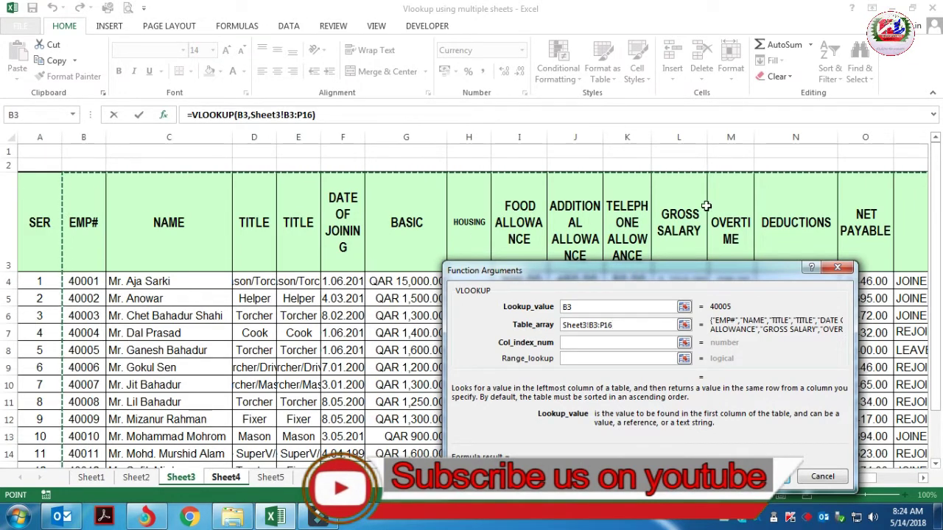
pyautogui.click(598, 344)
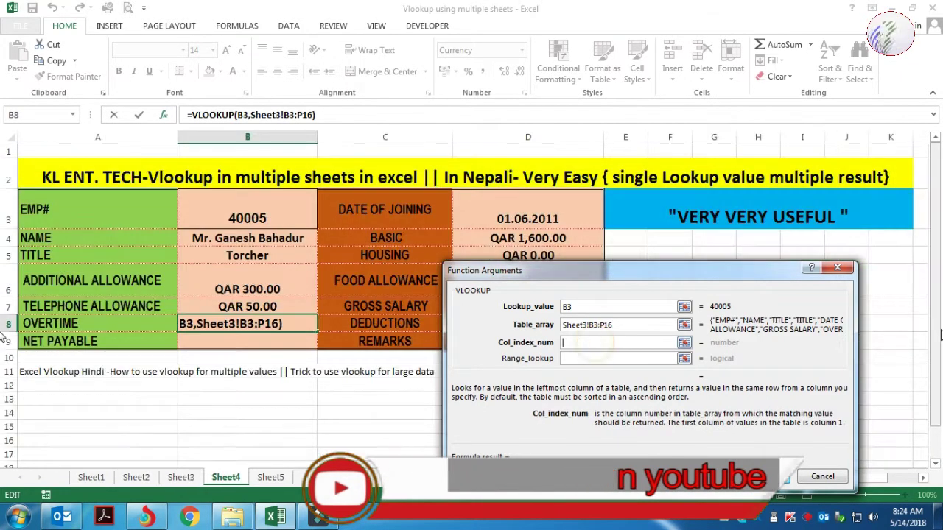
pyautogui.write('12')
pyautogui.press('Tab')
pyautogui.write('0')
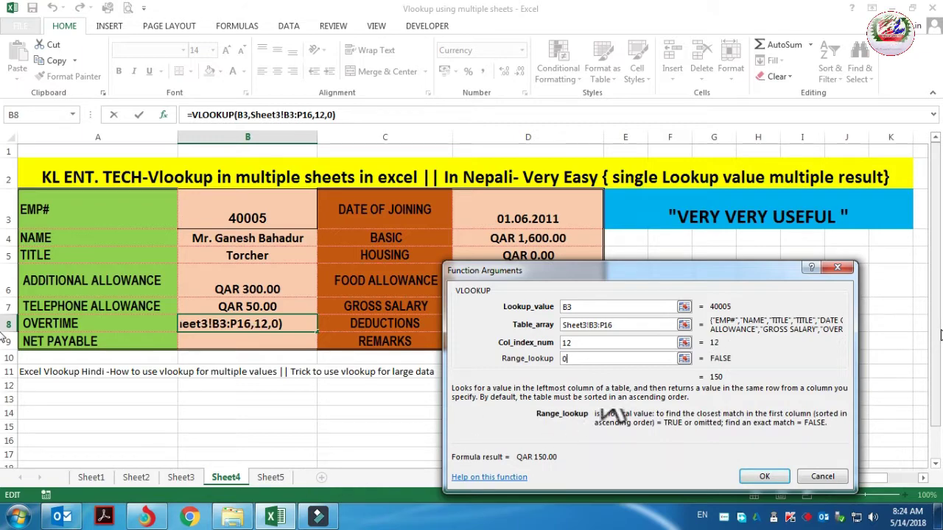
pyautogui.press('Return')
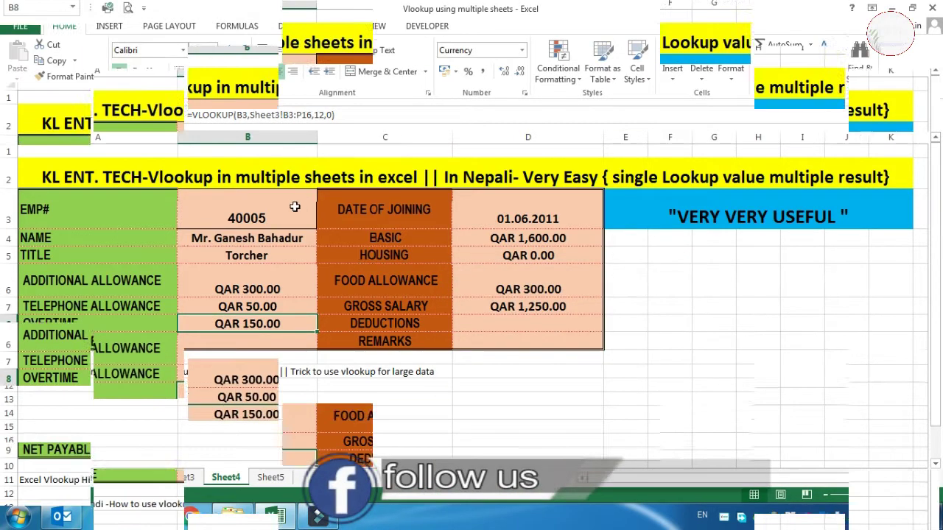
pyautogui.click(486, 324)
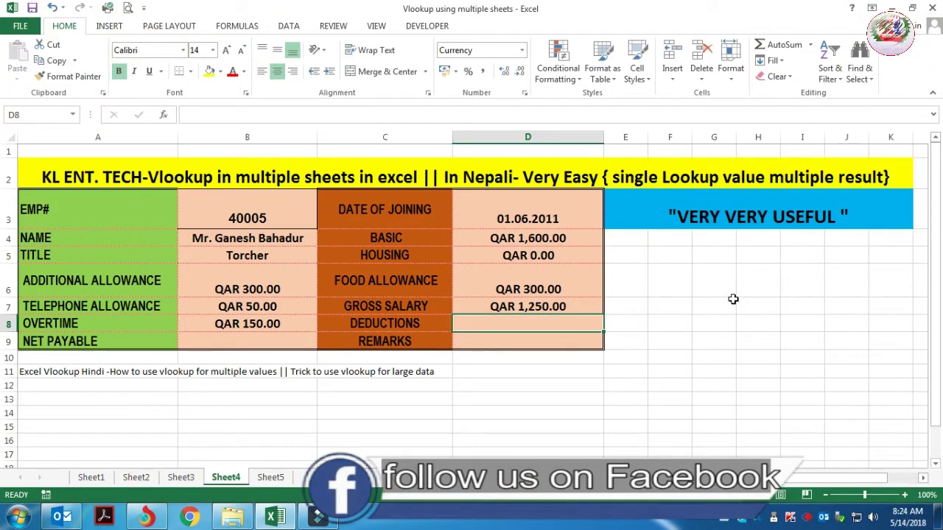
pyautogui.write('=')
# Step: Insert a VLOOKUP in D8 with lookup value B3 and table Sheet3!B3:N16
pyautogui.click(163, 115)
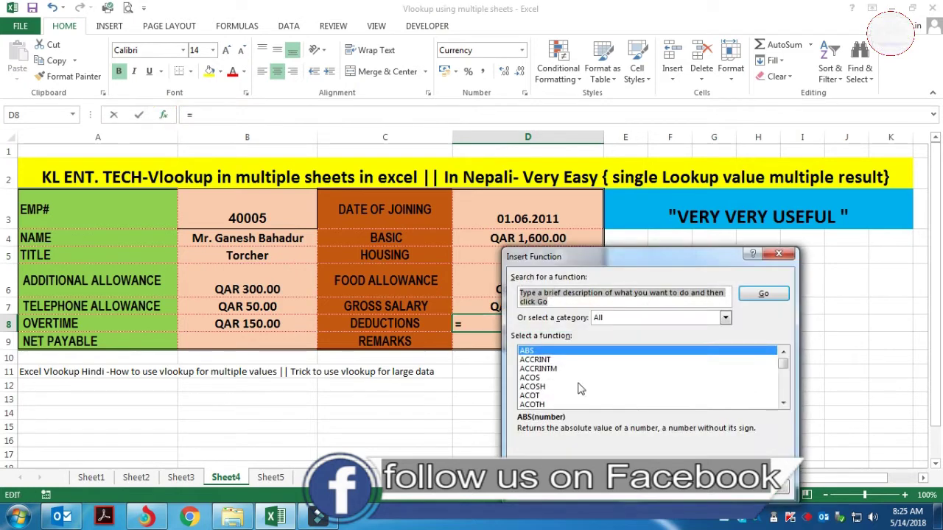
pyautogui.click(605, 391)
pyautogui.press('v')
pyautogui.press('v')
pyautogui.press('v')
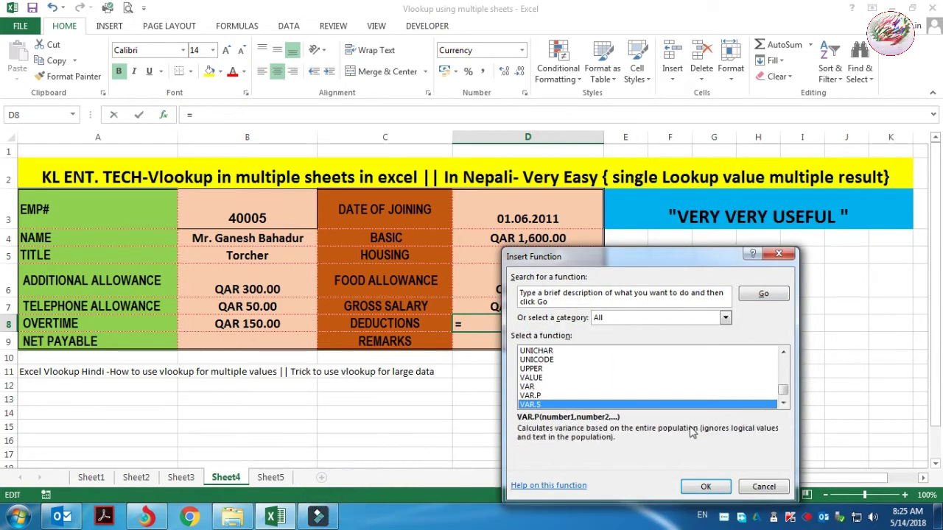
pyautogui.press('v')
pyautogui.press('v')
pyautogui.press('v')
pyautogui.press('v')
pyautogui.press('v')
pyautogui.press('v')
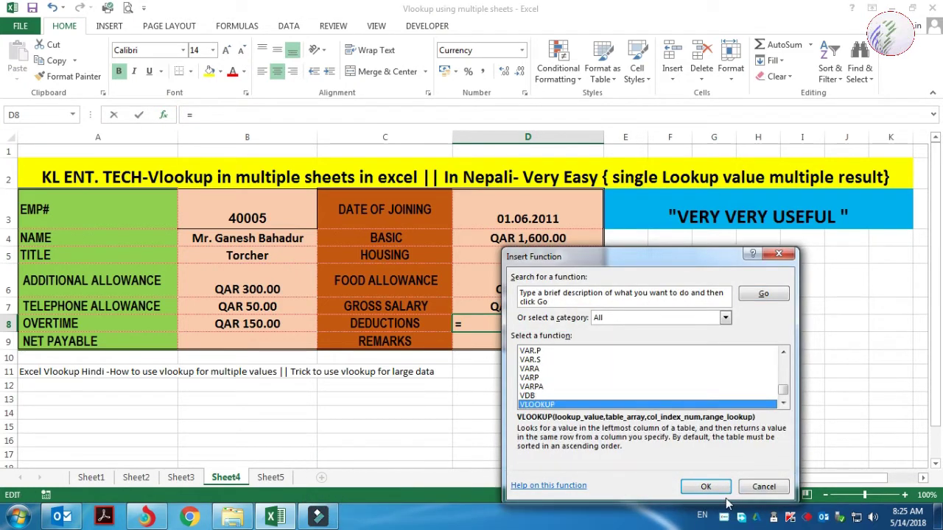
pyautogui.click(707, 488)
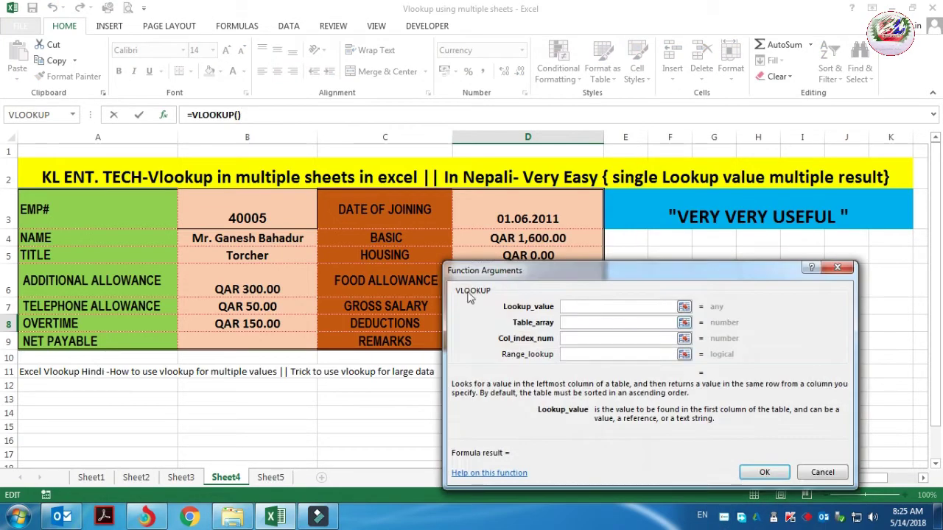
pyautogui.click(282, 218)
pyautogui.click(602, 325)
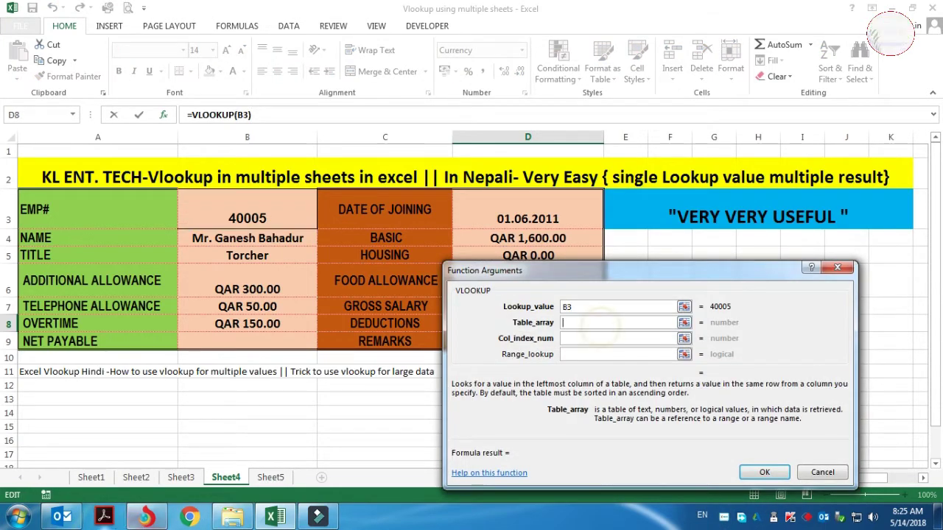
pyautogui.click(180, 477)
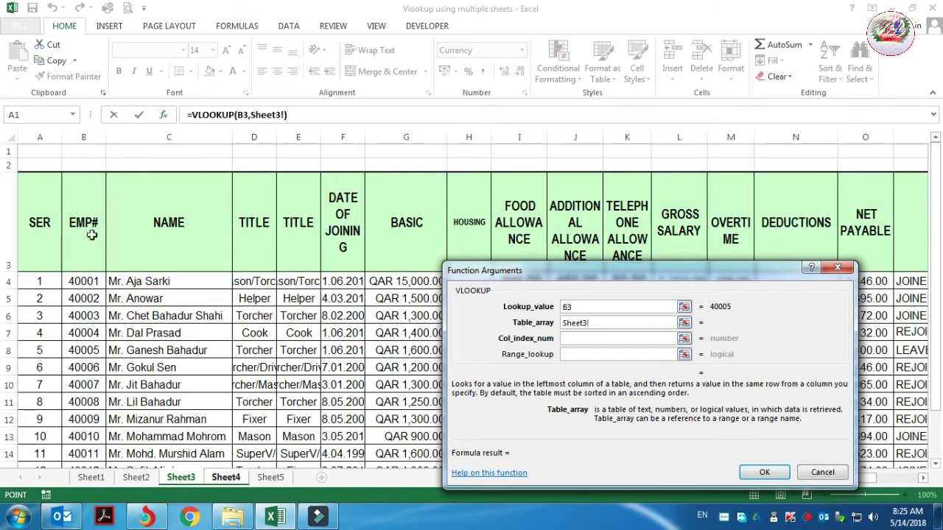
pyautogui.moveTo(85, 226)
pyautogui.mouseDown()
pyautogui.moveTo(736, 232)
pyautogui.moveTo(836, 372)
pyautogui.moveTo(833, 364)
pyautogui.mouseUp()
# Step: Enter column 14, then correct it to 13 to clear #REF!, showing QAR 0.00
pyautogui.click(604, 341)
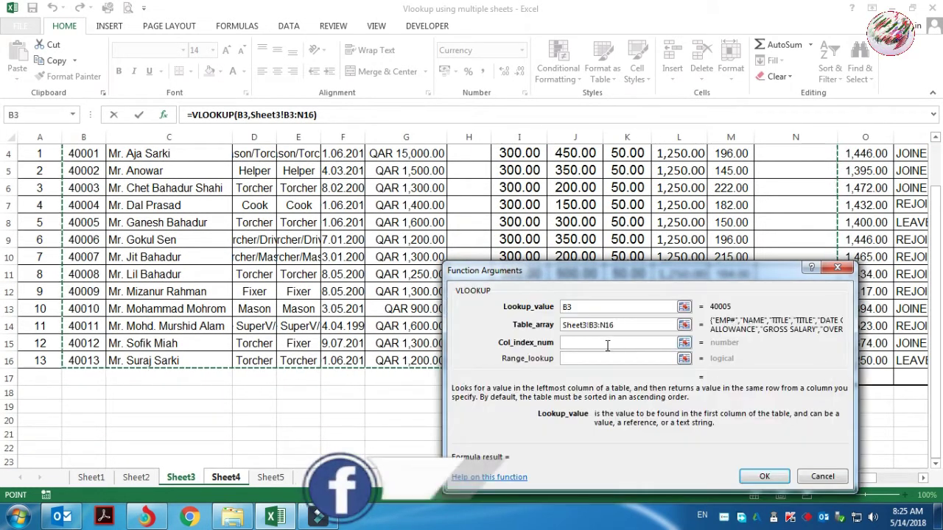
pyautogui.write('14')
pyautogui.press('Tab')
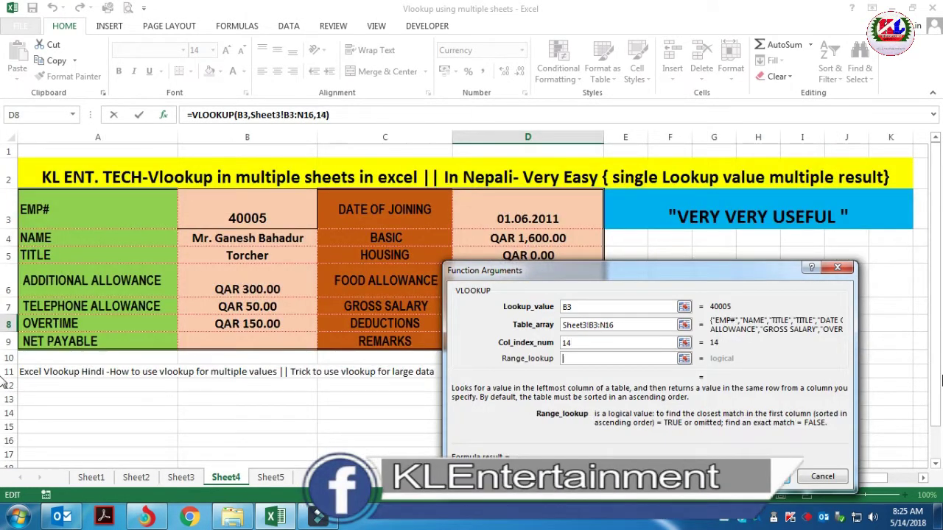
pyautogui.write('0')
pyautogui.press('Return')
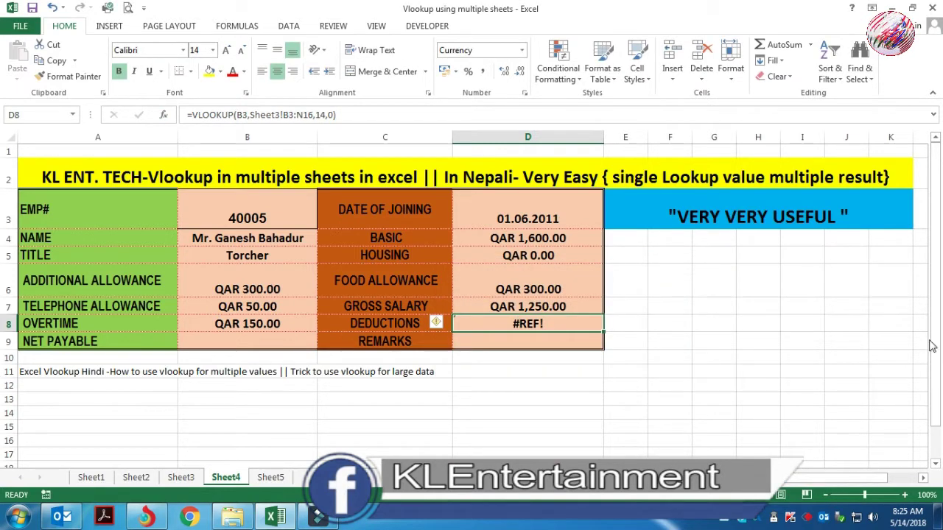
pyautogui.click(324, 115)
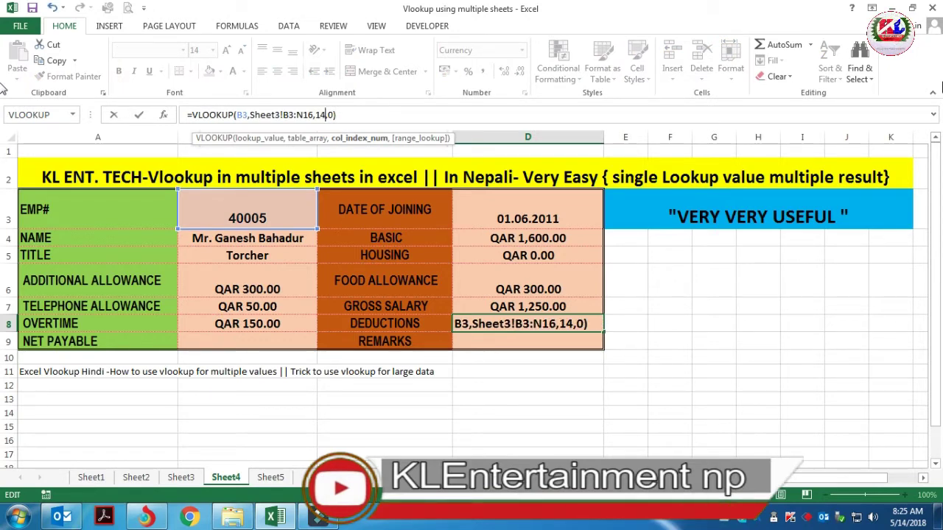
pyautogui.press('Return')
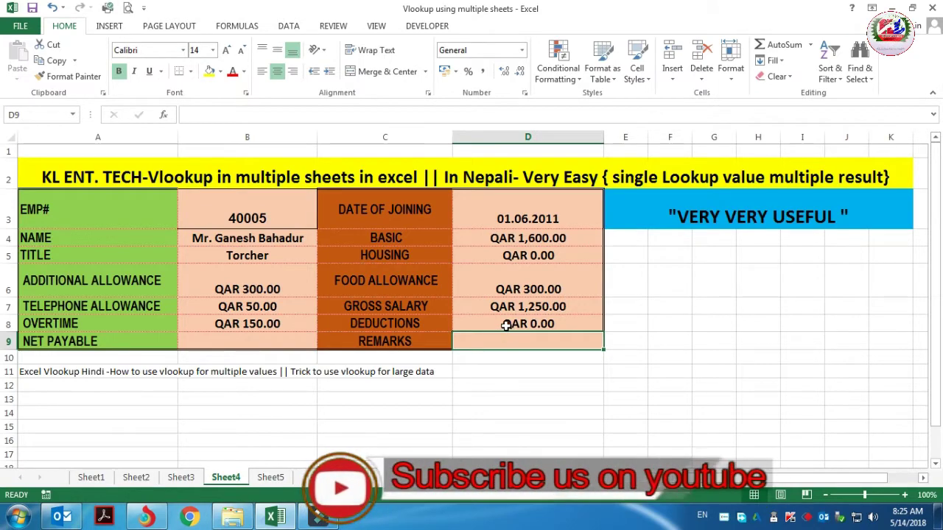
pyautogui.click(180, 478)
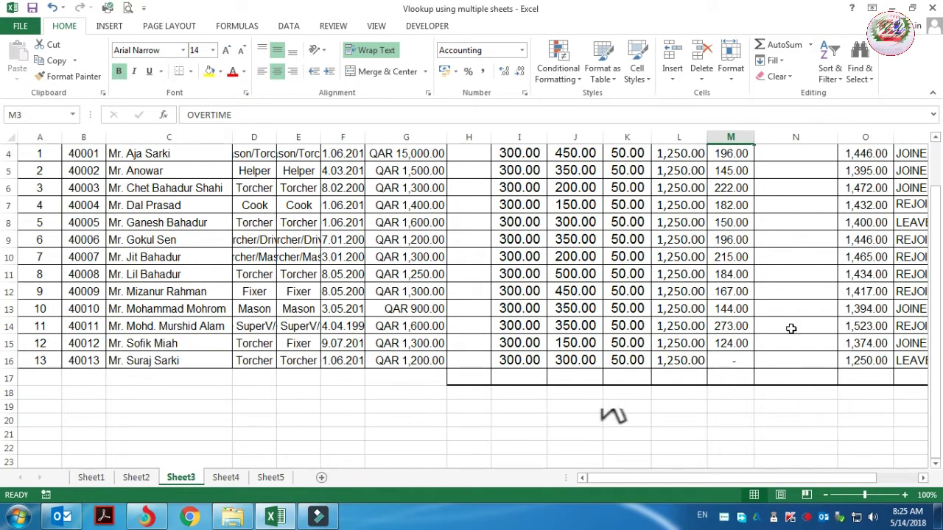
pyautogui.scroll(1, 791, 328)
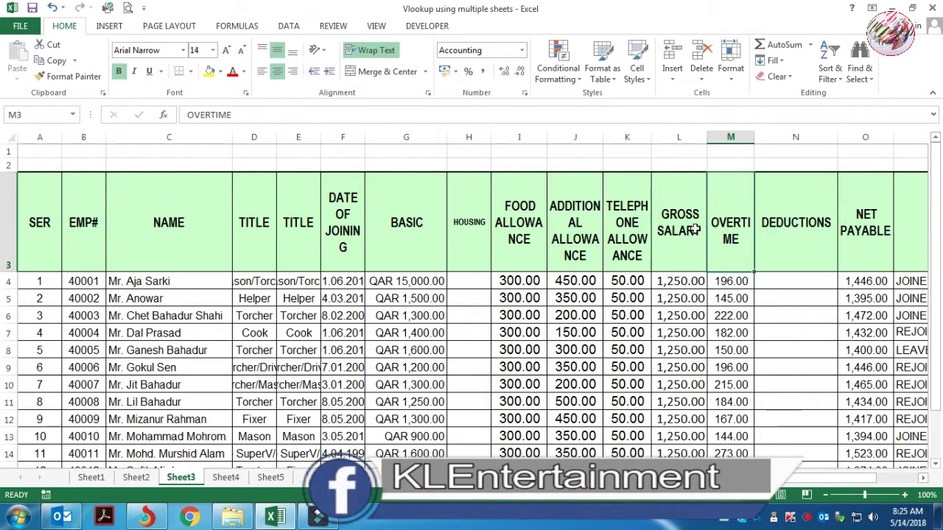
pyautogui.click(811, 138)
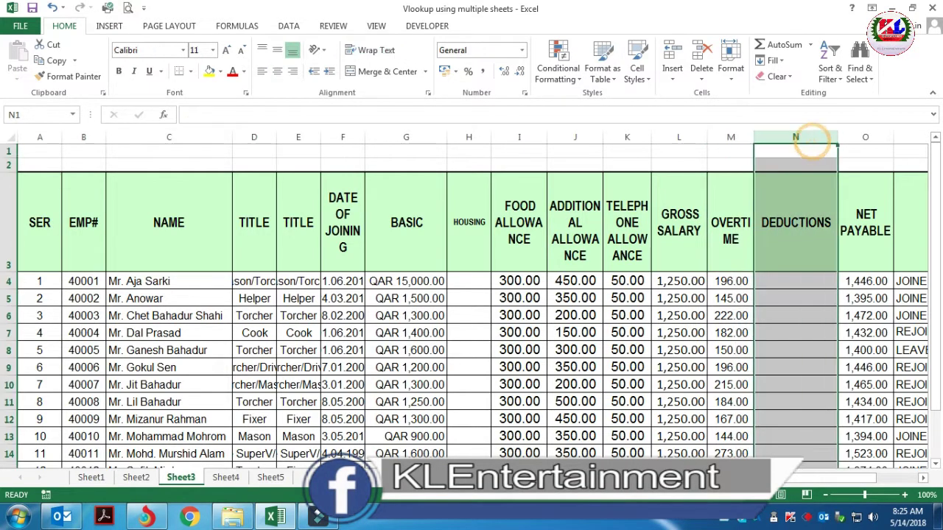
pyautogui.click(226, 477)
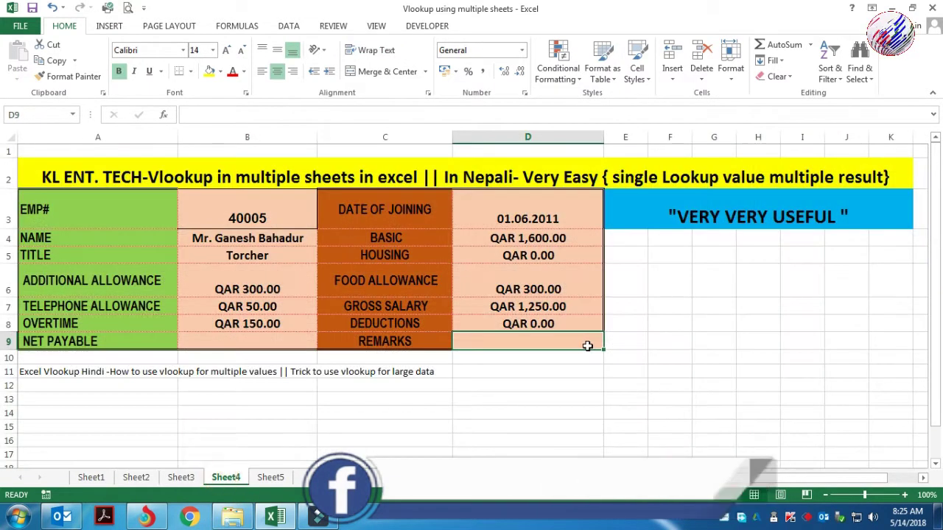
pyautogui.click(545, 324)
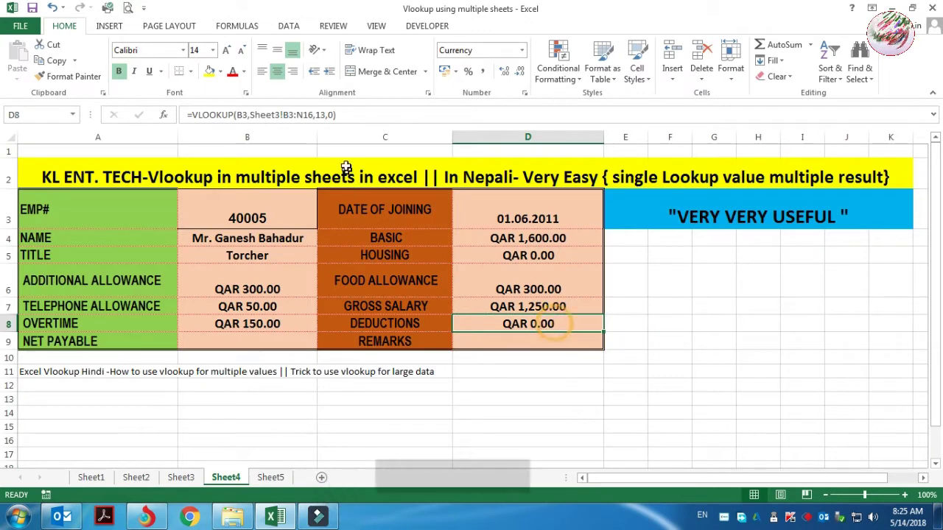
pyautogui.click(327, 115)
pyautogui.press('Return')
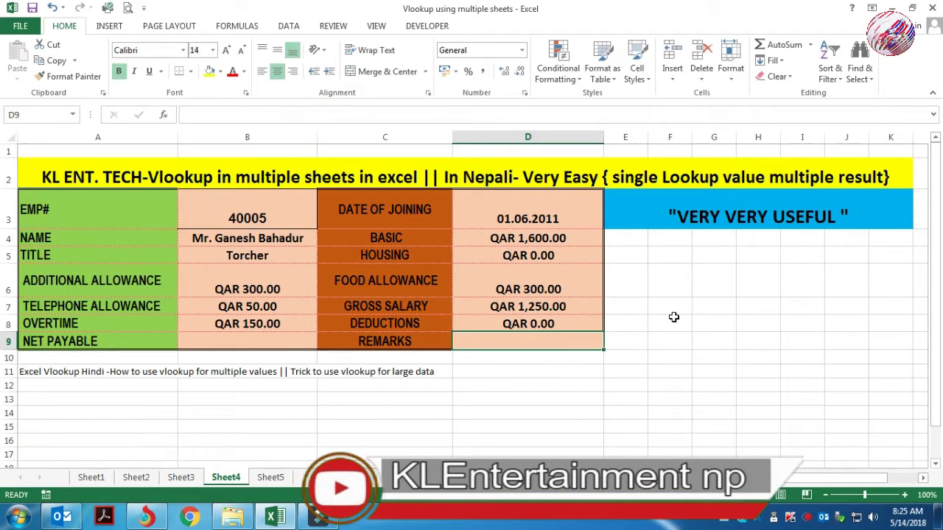
pyautogui.click(265, 343)
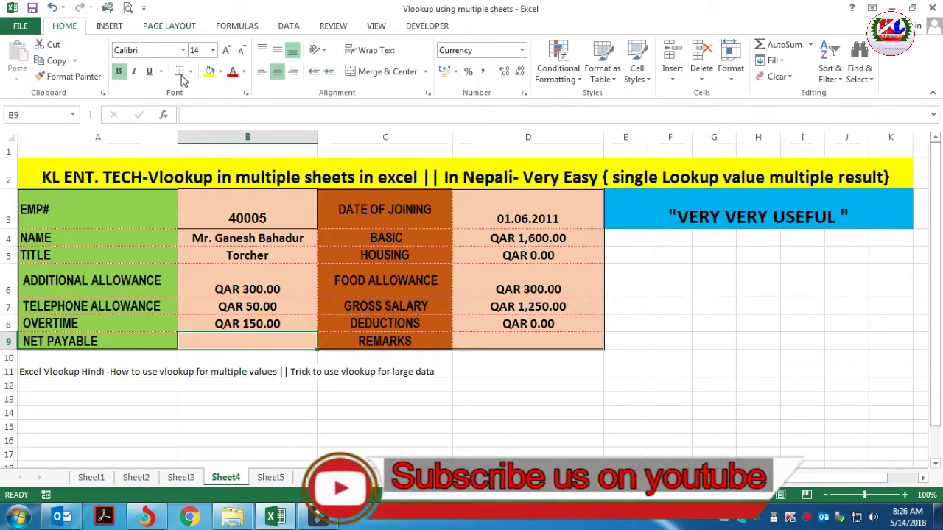
# Step: Choose VLOOKUP from the V functions for the Net Payable cell B9
pyautogui.click(163, 114)
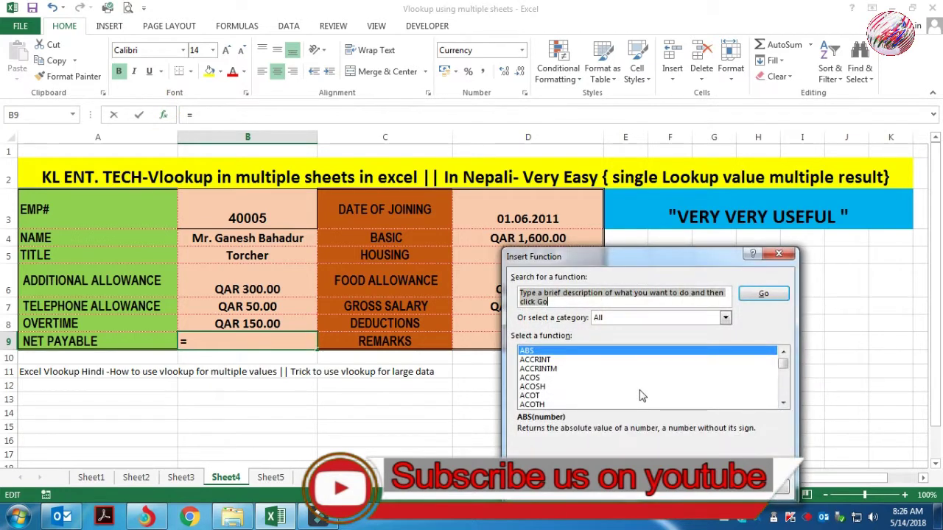
pyautogui.write('v')
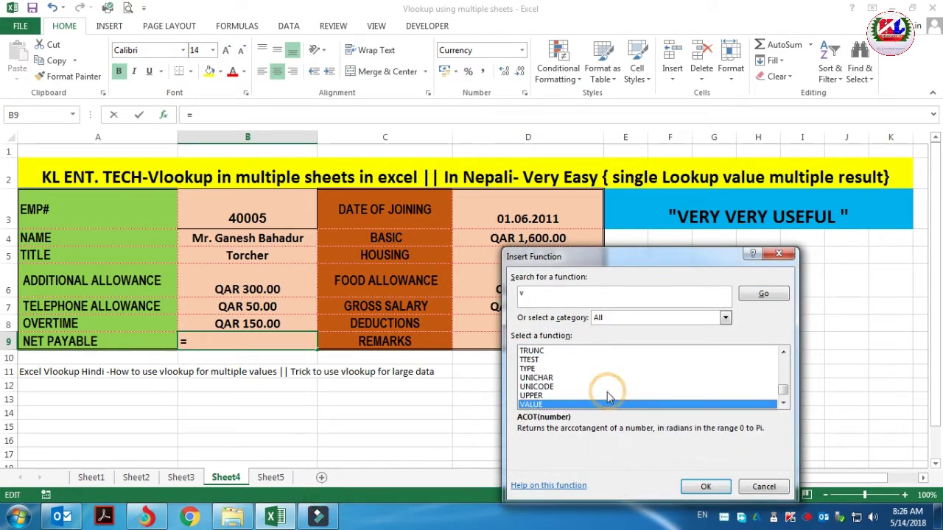
pyautogui.click(697, 403)
pyautogui.press('Down')
pyautogui.press('Down')
pyautogui.press('Down')
pyautogui.press('Down')
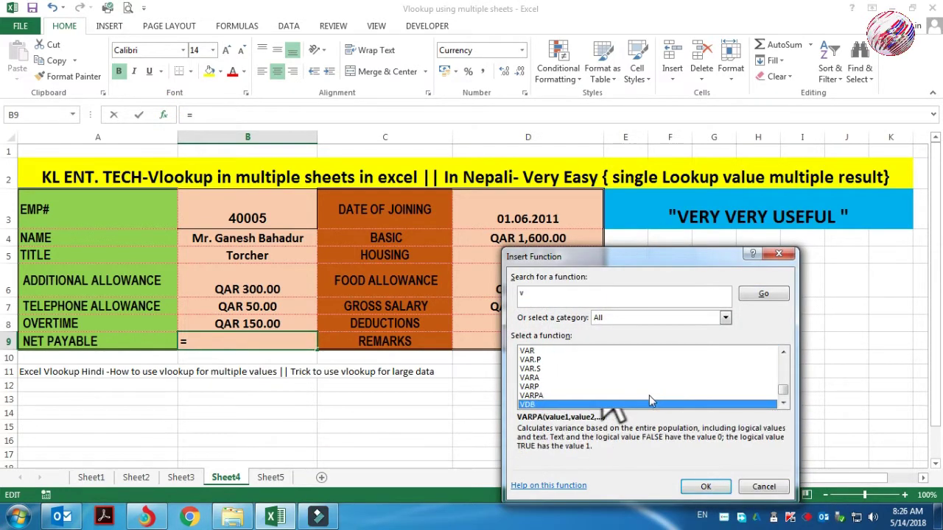
pyautogui.press('Down')
pyautogui.press('Down')
pyautogui.press('Up')
pyautogui.press('Up')
pyautogui.press('Up')
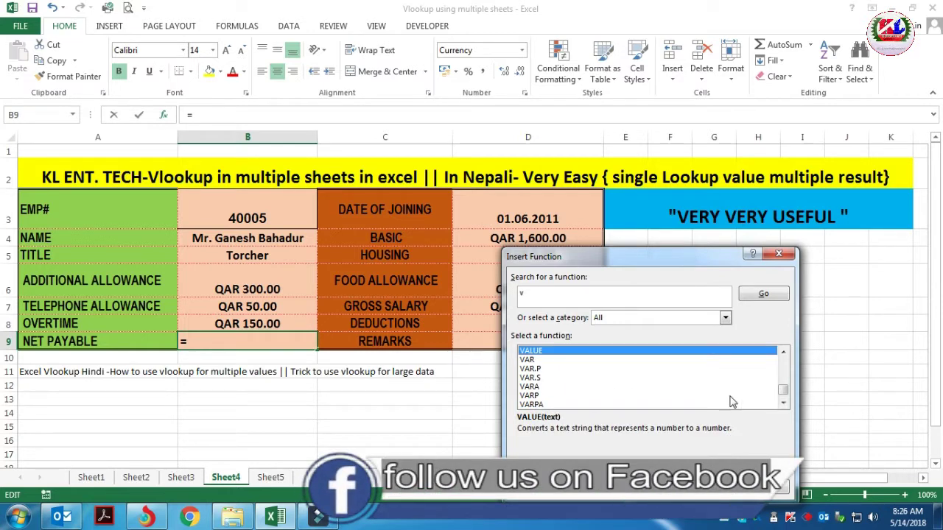
pyautogui.scroll(-2, 784, 397)
pyautogui.doubleClick(537, 368)
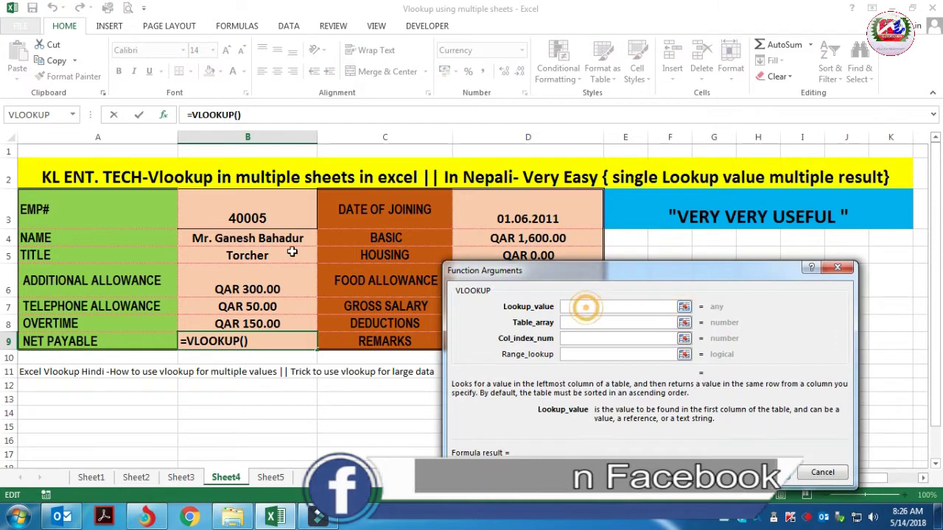
# Step: Complete =VLOOKUP(B3,Sheet3!B3:P16,14,0) so B9 shows QAR 1,400.00
pyautogui.click(265, 215)
pyautogui.click(568, 324)
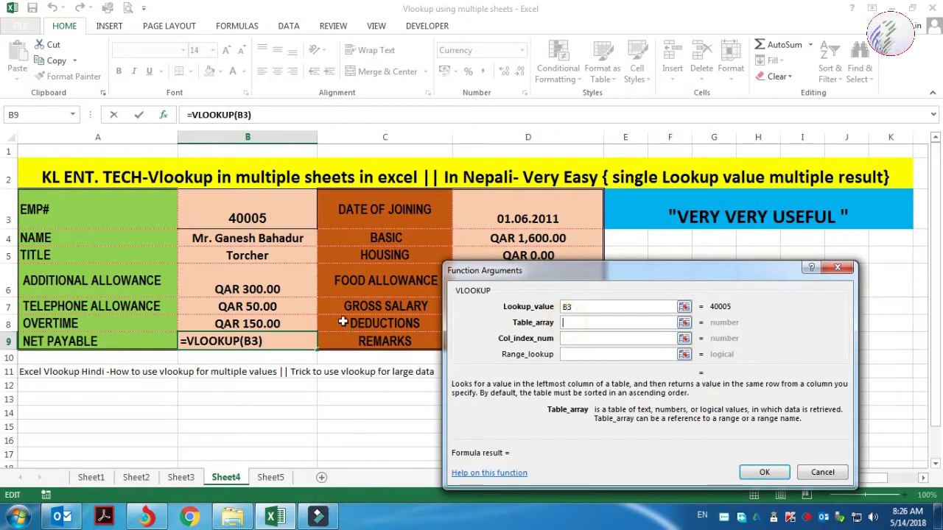
pyautogui.click(180, 477)
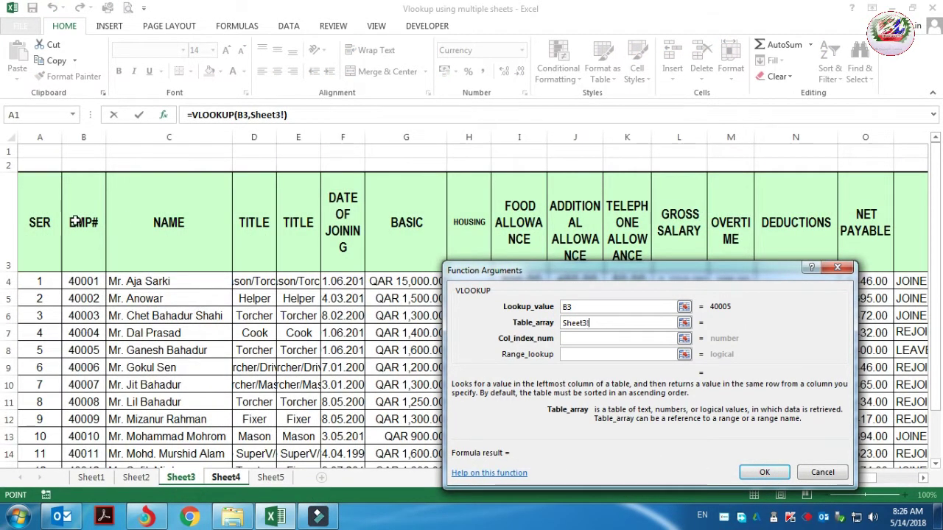
pyautogui.moveTo(74, 221)
pyautogui.mouseDown()
pyautogui.moveTo(729, 395)
pyautogui.moveTo(728, 366)
pyautogui.mouseUp()
pyautogui.click(589, 348)
pyautogui.write('14')
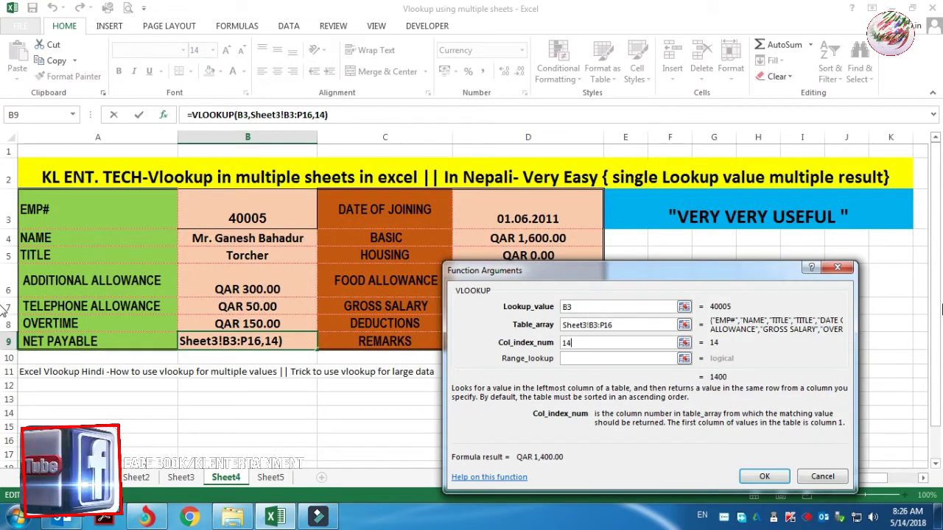
pyautogui.press('Tab')
pyautogui.write('0')
pyautogui.press('Return')
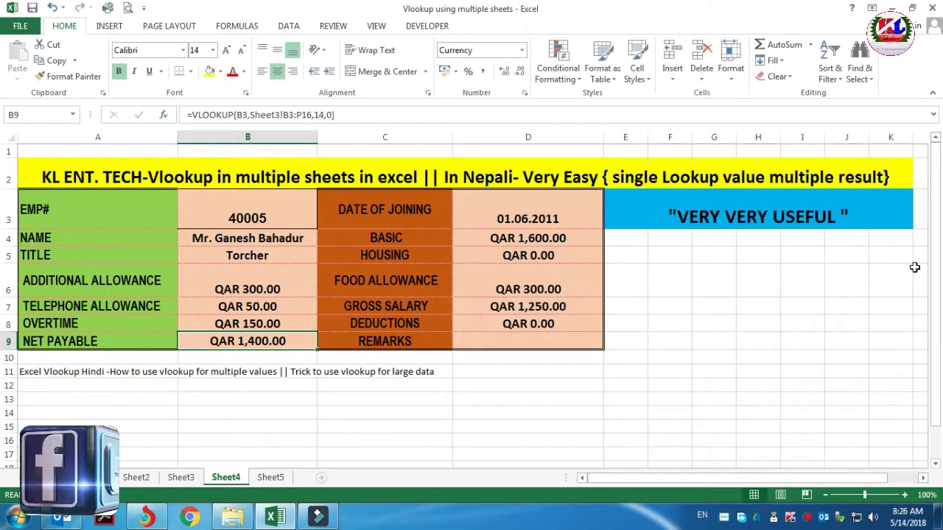
# Step: Select the Remarks cell D9 and choose the VLOOKUP function
pyautogui.click(465, 339)
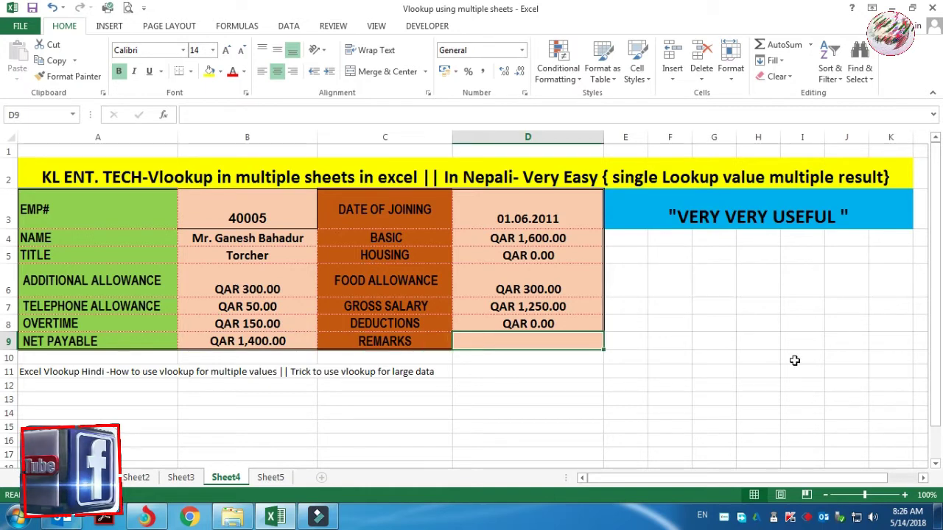
pyautogui.write('=')
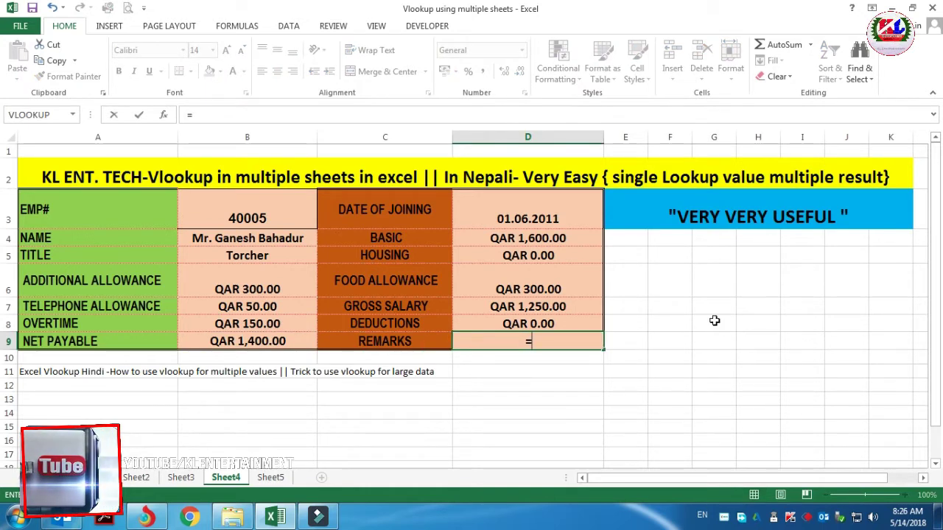
pyautogui.click(163, 118)
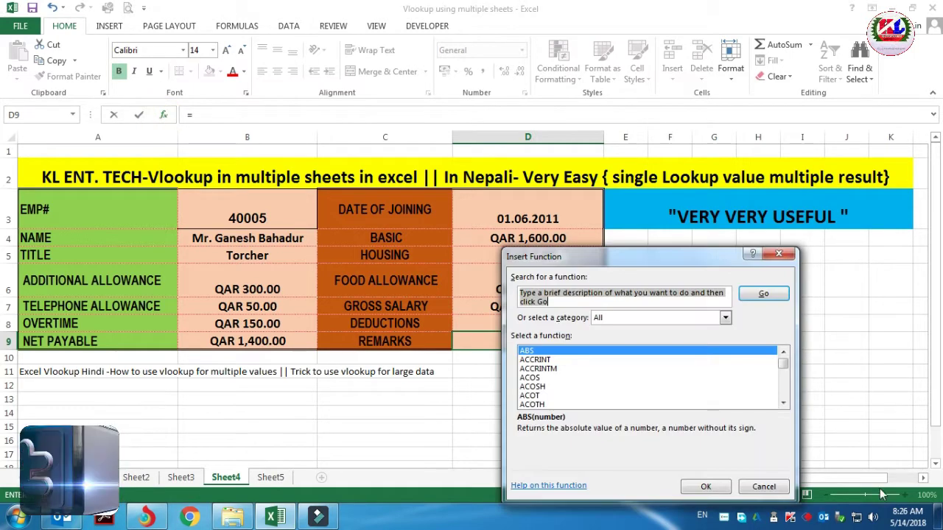
pyautogui.write('v')
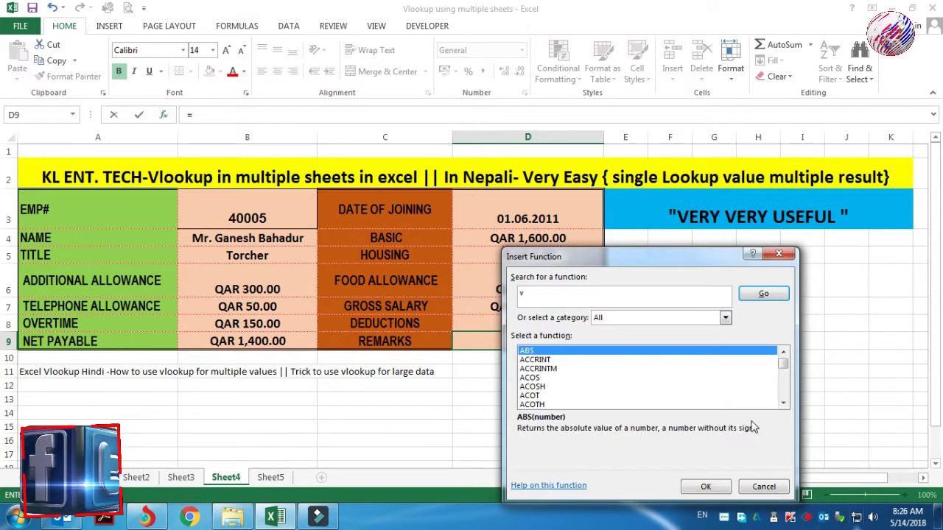
pyautogui.click(657, 389)
pyautogui.press('v')
pyautogui.doubleClick(578, 396)
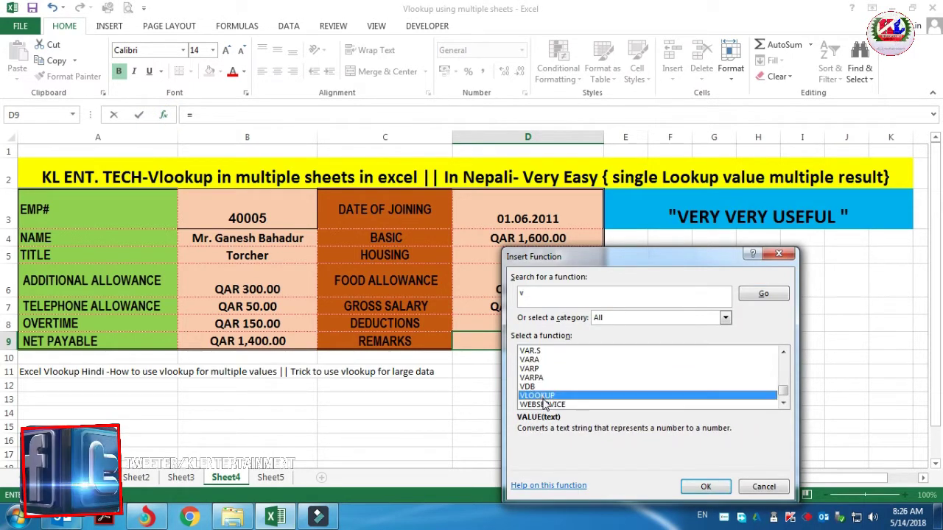
# Step: Set lookup value B3 and table range Sheet3!B3:P16 for the Remarks lookup
pyautogui.click(258, 221)
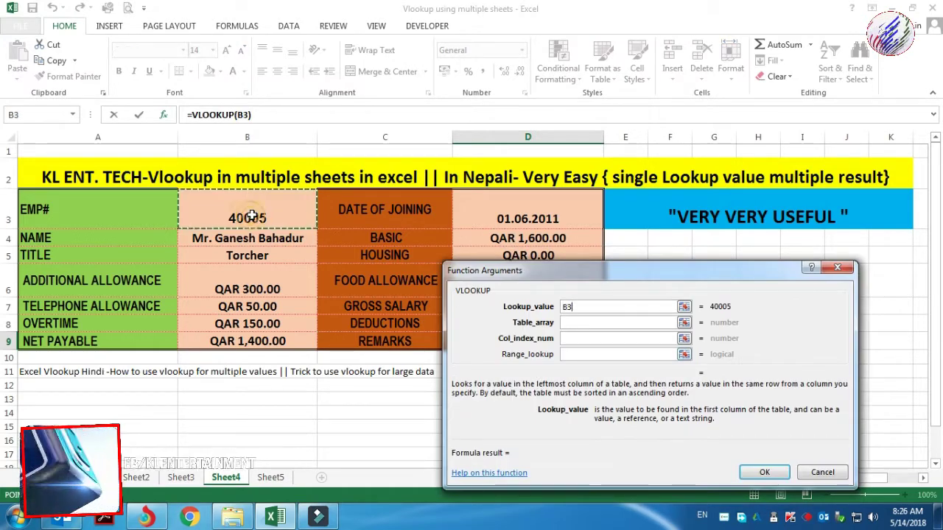
pyautogui.click(570, 322)
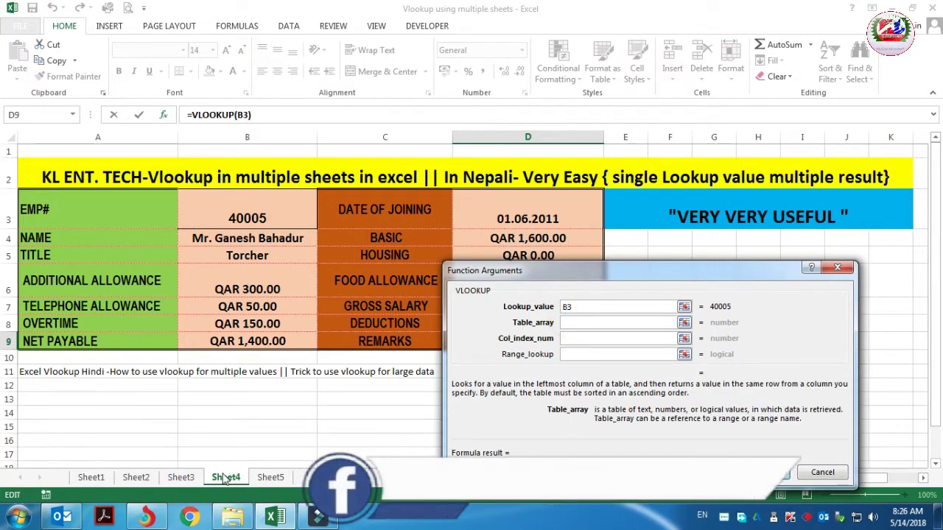
pyautogui.click(178, 477)
pyautogui.scroll(1, 78, 260)
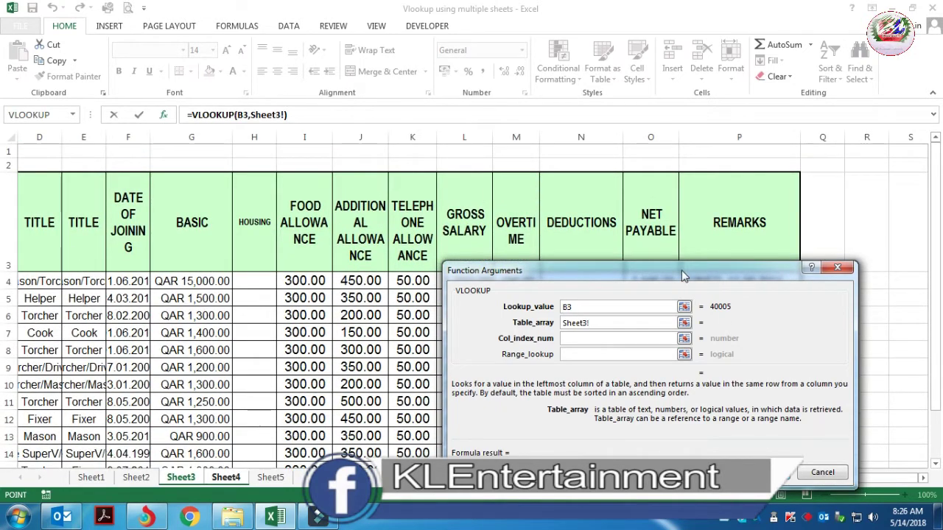
pyautogui.moveTo(682, 275); pyautogui.dragTo(802, 134)
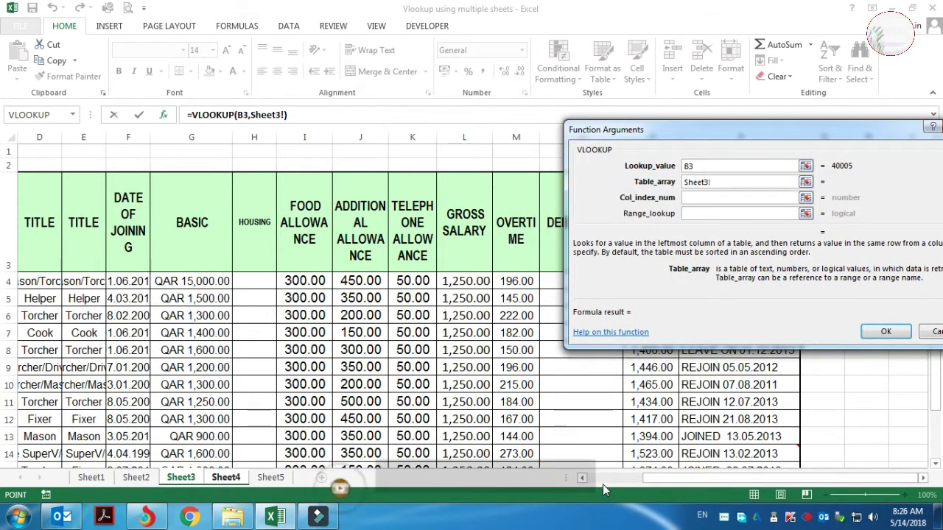
pyautogui.moveTo(649, 479); pyautogui.dragTo(597, 480)
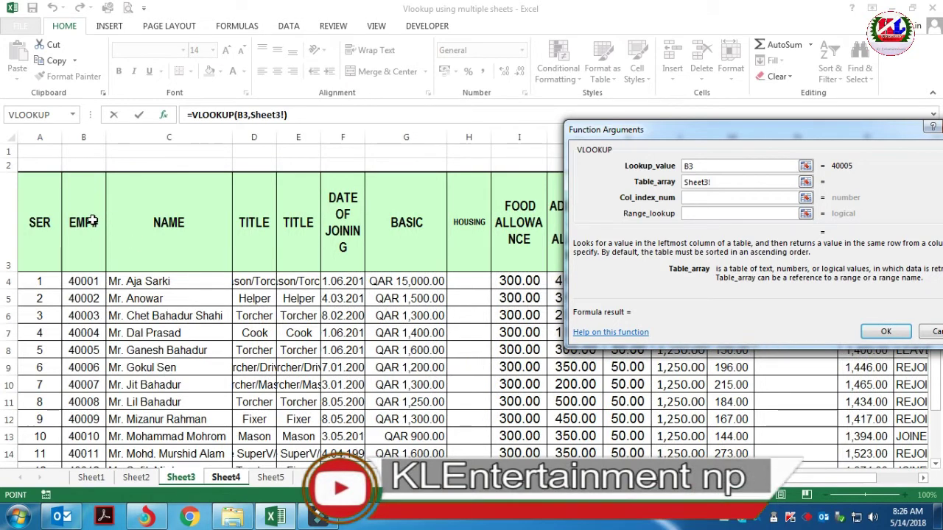
pyautogui.moveTo(90, 221); pyautogui.dragTo(939, 287)
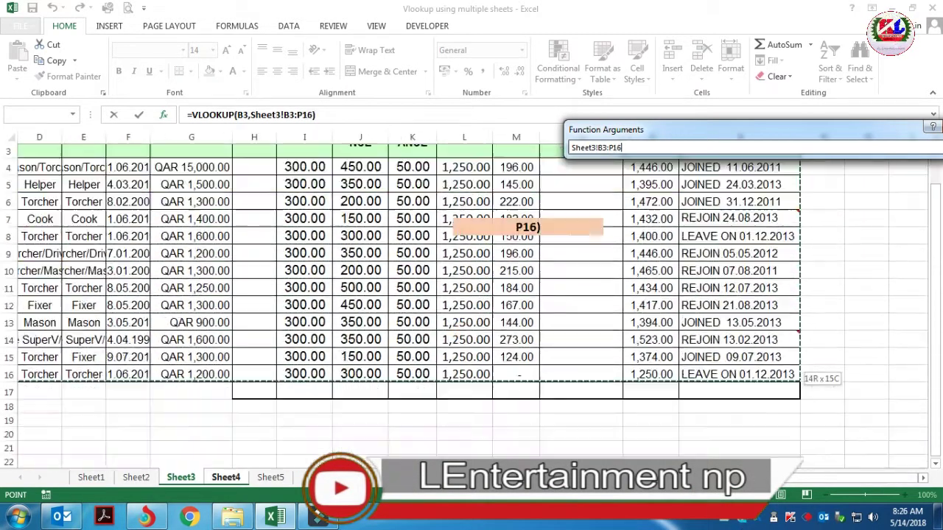
pyautogui.moveTo(940, 287)
pyautogui.mouseDown()
pyautogui.moveTo(773, 376)
pyautogui.moveTo(770, 362)
pyautogui.mouseUp()
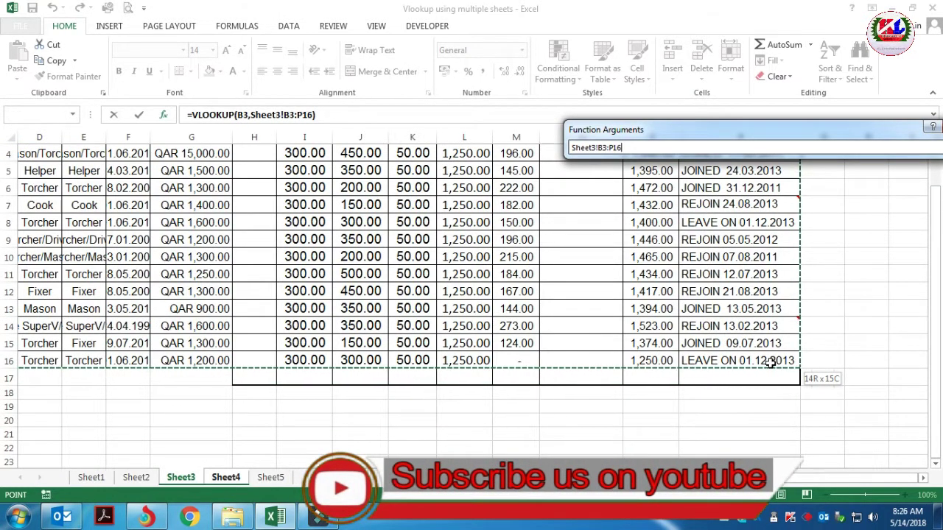
pyautogui.moveTo(770, 362); pyautogui.dragTo(769, 362)
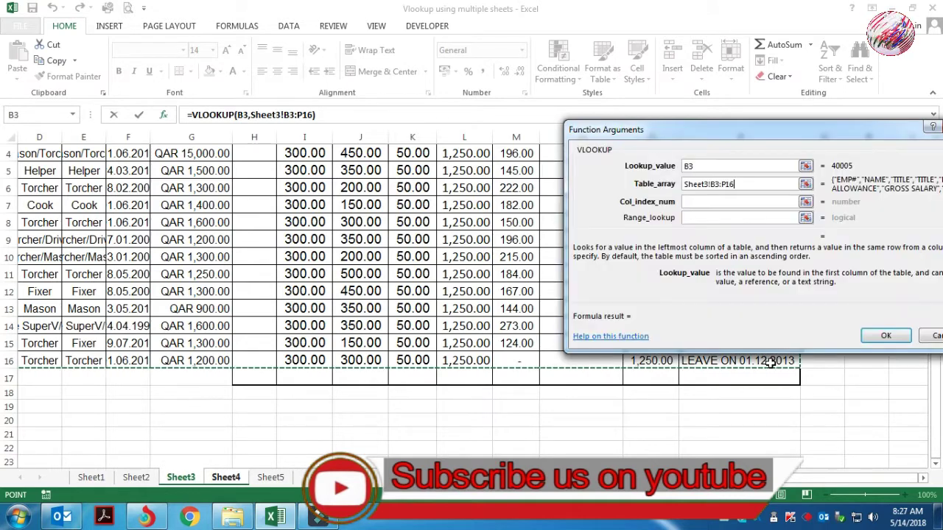
# Step: Finish with column 15 and match 0, so D9 shows LEAVE ON 01.12.2013
pyautogui.click(710, 202)
pyautogui.write('1')
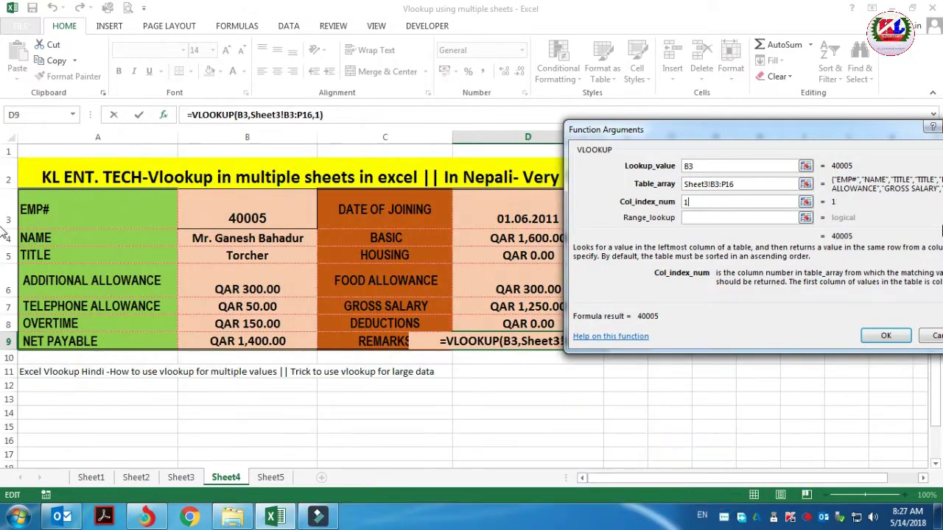
pyautogui.write('15')
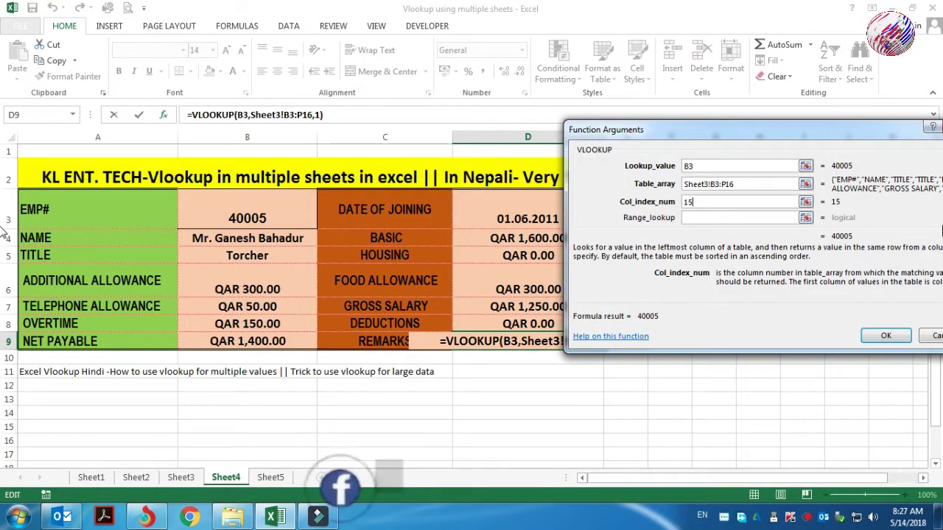
pyautogui.write('5')
pyautogui.press('Tab')
pyautogui.write('0')
pyautogui.press('Return')
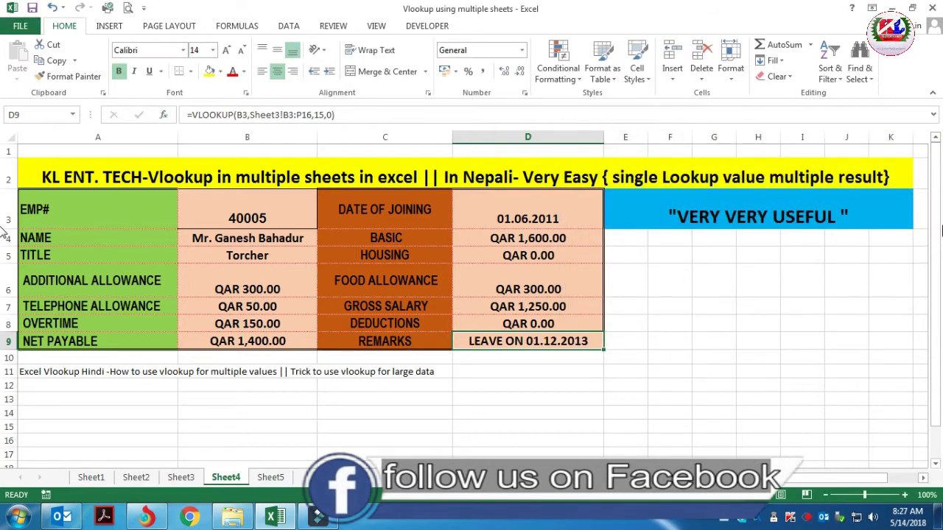
# Step: Narrow column A of the Sheet4 form by dragging its header border left with rows 3–9 selected
pyautogui.click(735, 396)
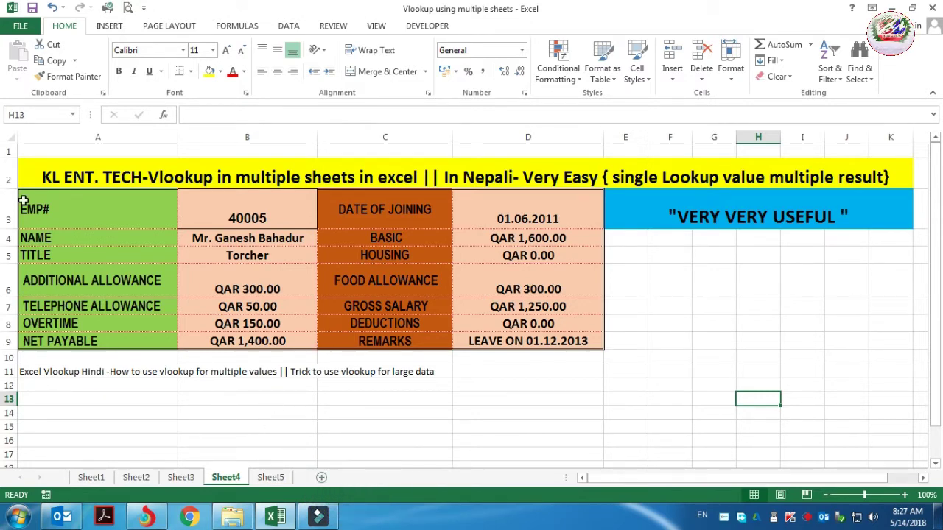
pyautogui.moveTo(13, 207); pyautogui.dragTo(6, 339)
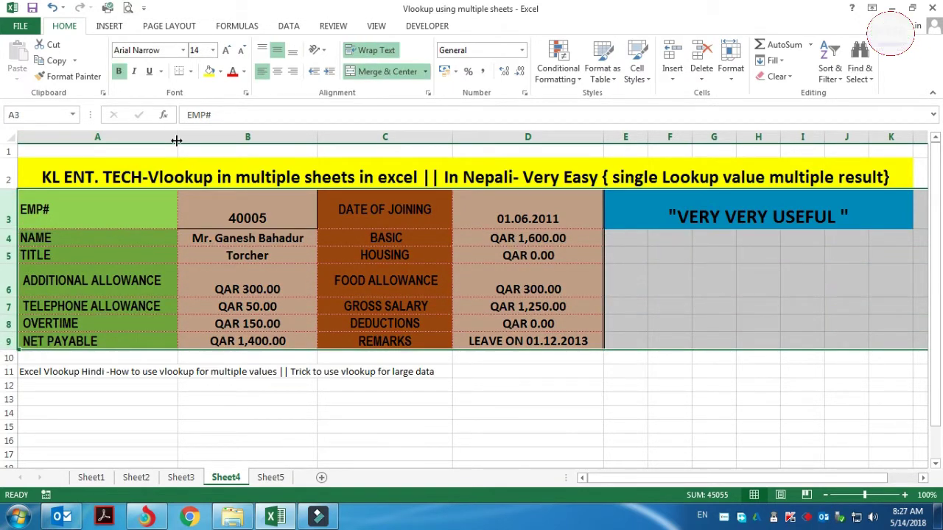
pyautogui.moveTo(177, 138); pyautogui.dragTo(165, 144)
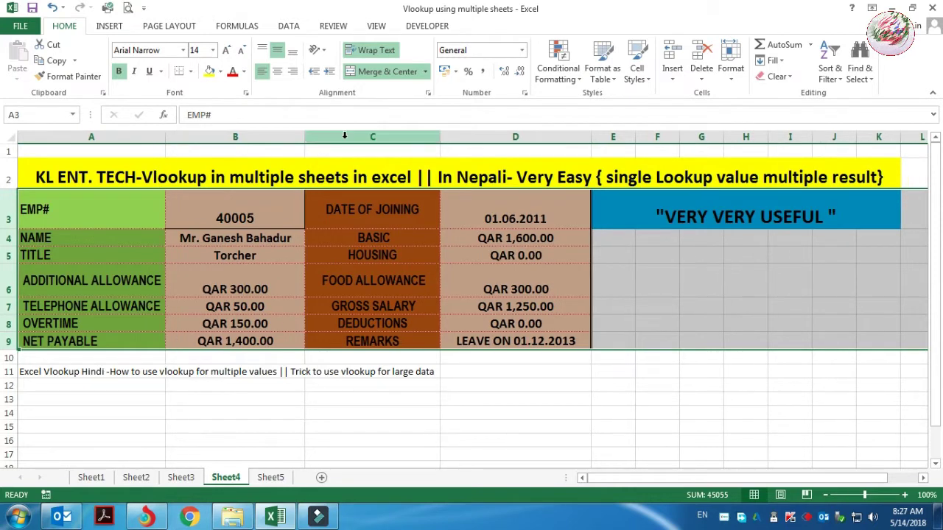
pyautogui.click(305, 136)
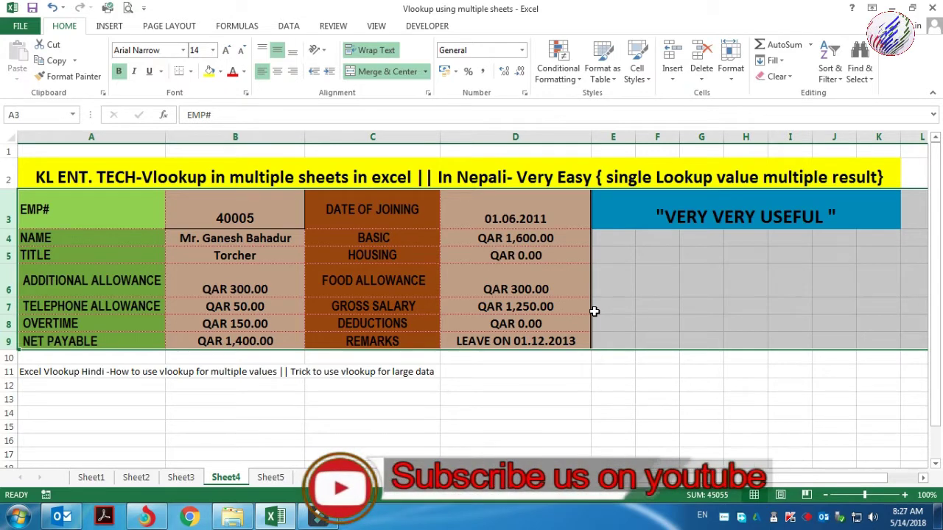
pyautogui.click(283, 215)
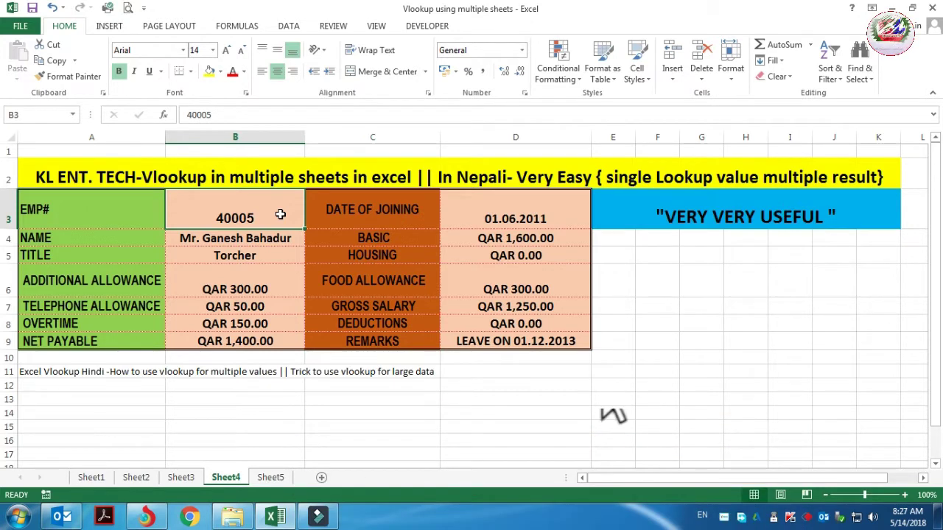
# Step: Replace the EMP# in B3 with 40006 so the form's lookups refresh
pyautogui.write('40')
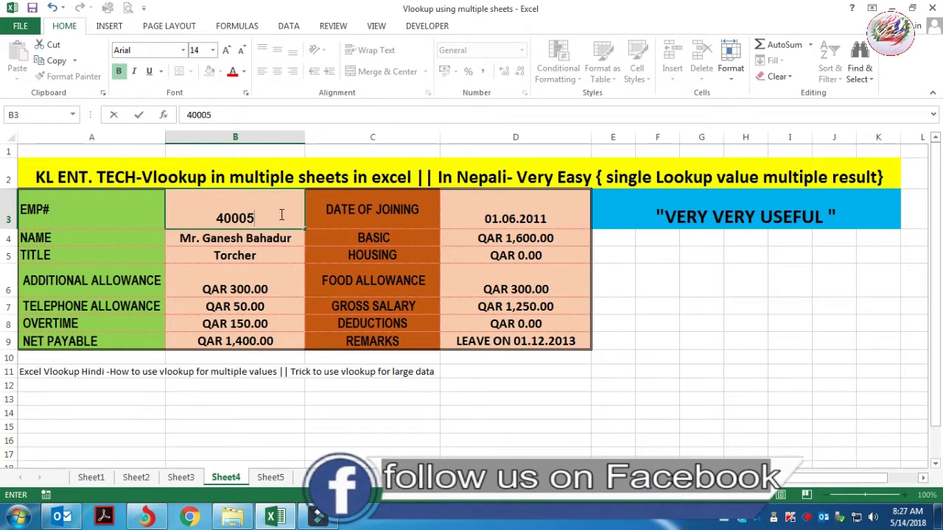
pyautogui.press('Return')
pyautogui.click(279, 215)
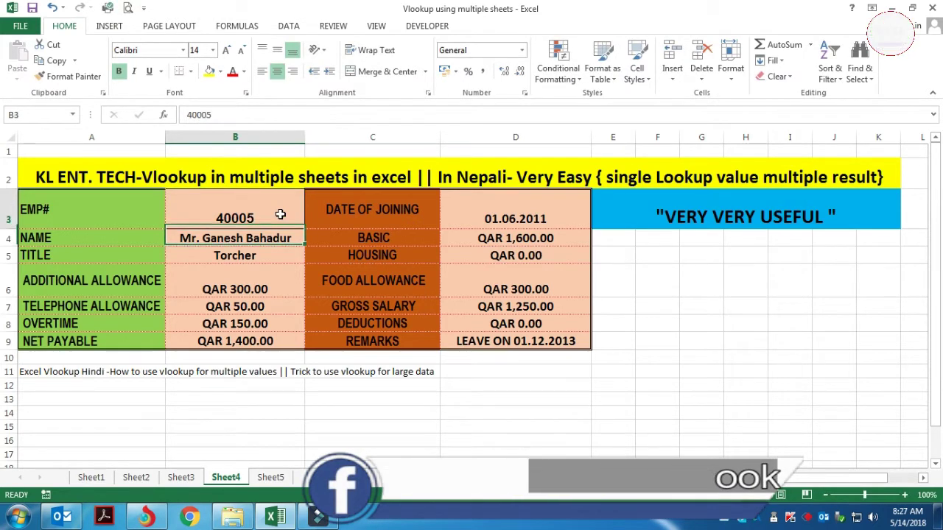
pyautogui.click(340, 114)
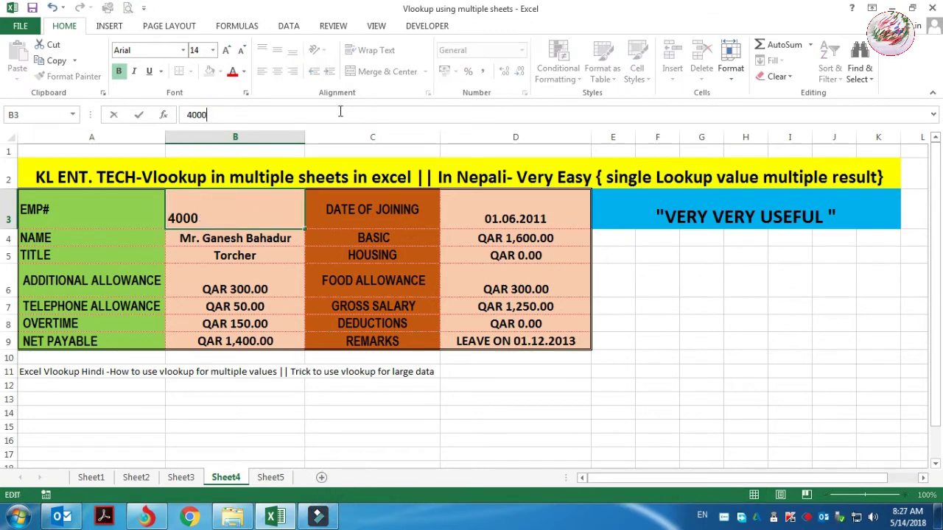
pyautogui.write('6')
pyautogui.press('Return')
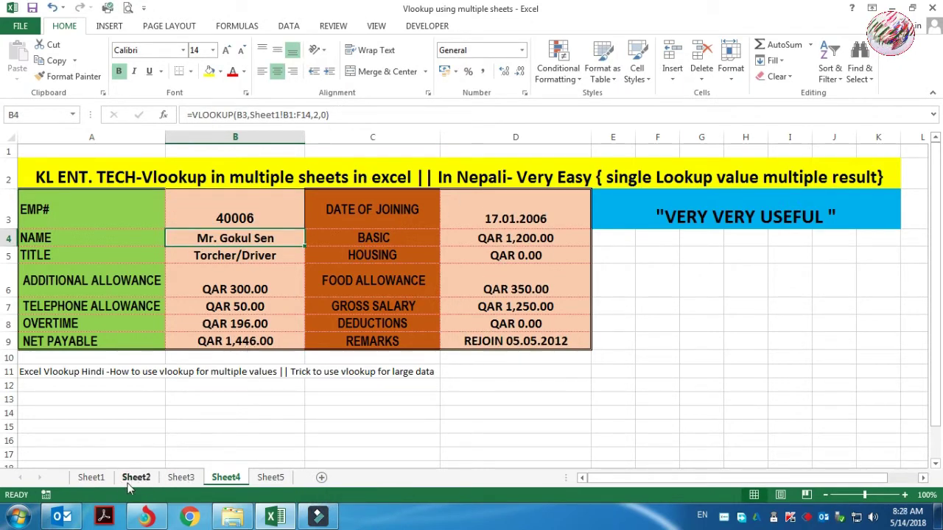
# Step: Compare the form against employee 40006's row in Sheet1's table, then return to Sheet4
pyautogui.click(92, 478)
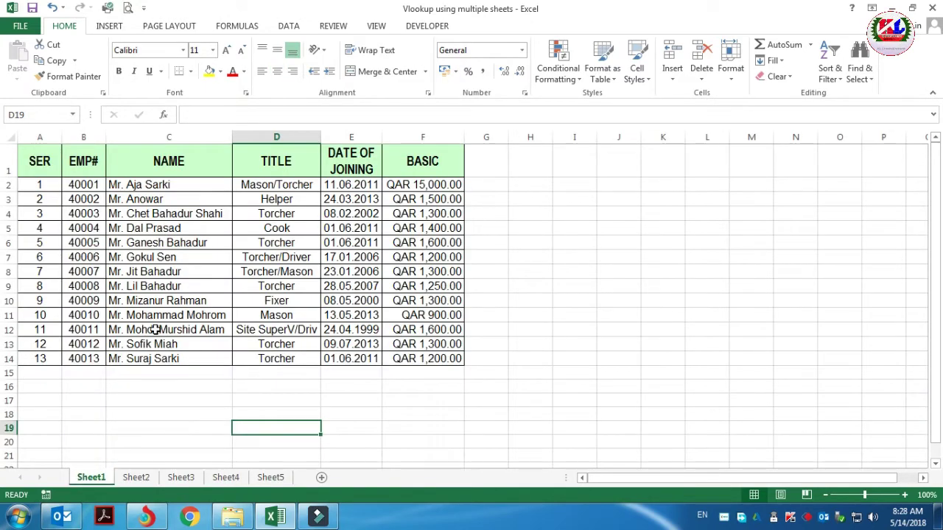
pyautogui.scroll(-2, 111, 425)
pyautogui.scroll(2, 160, 432)
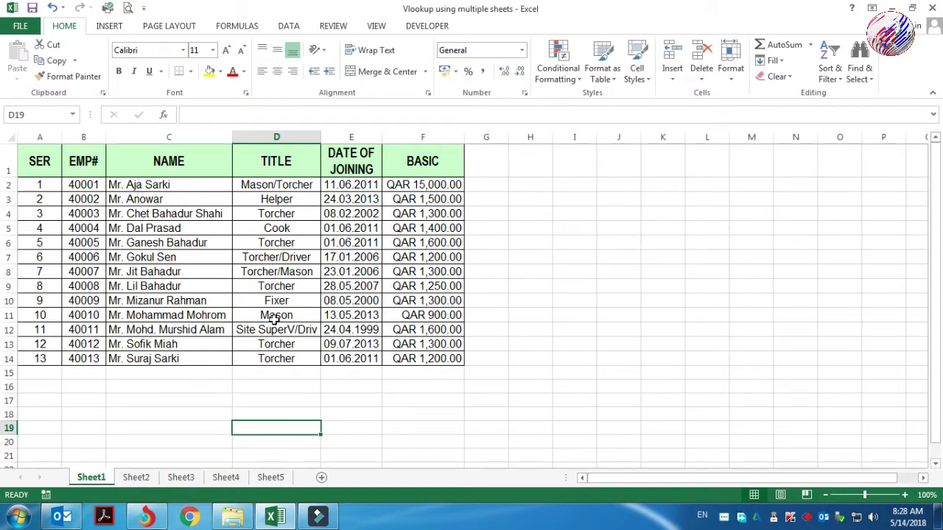
pyautogui.click(226, 478)
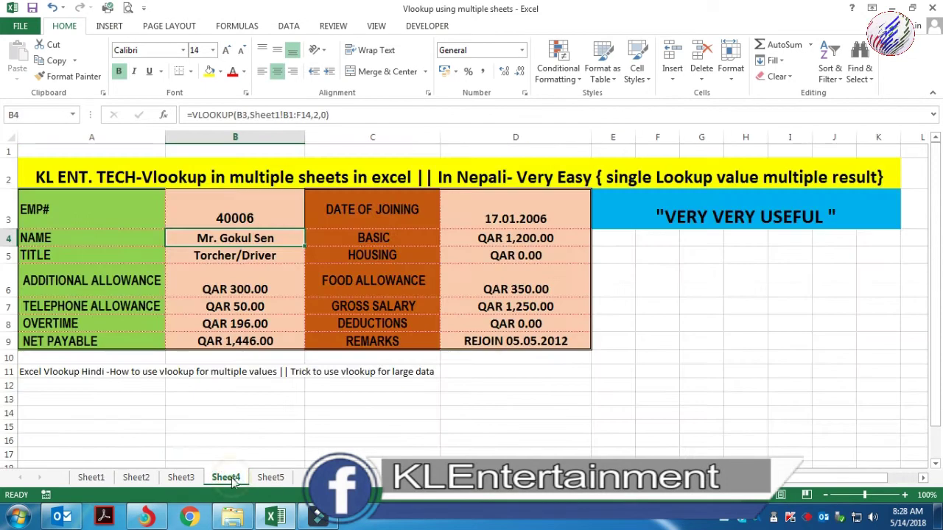
pyautogui.click(271, 206)
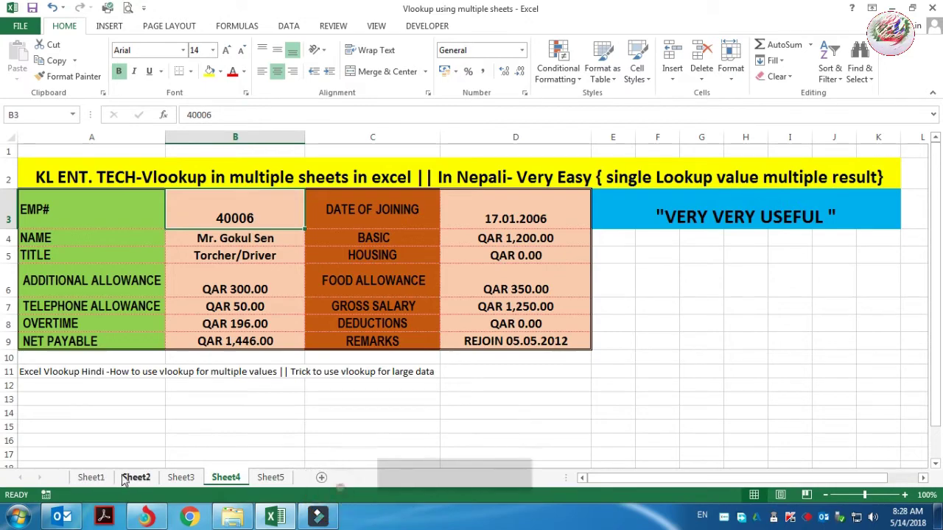
# Step: Enter a 50 deduction in Sheet3's N4 and fill it down to N16
pyautogui.click(100, 480)
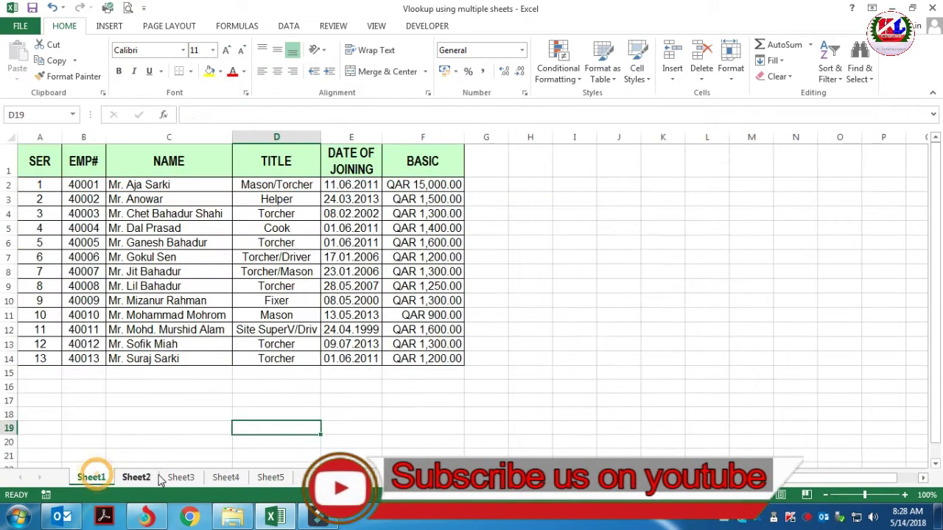
pyautogui.click(183, 479)
pyautogui.scroll(1, 552, 358)
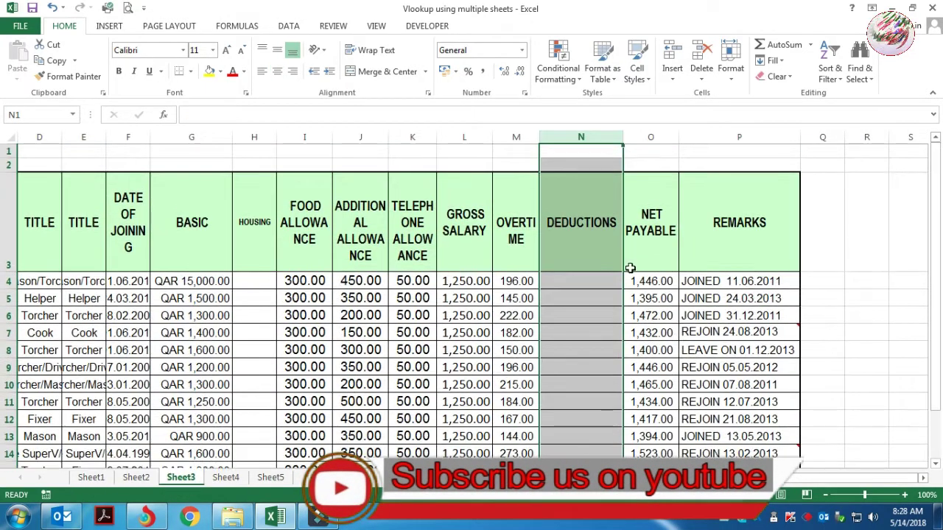
pyautogui.click(586, 287)
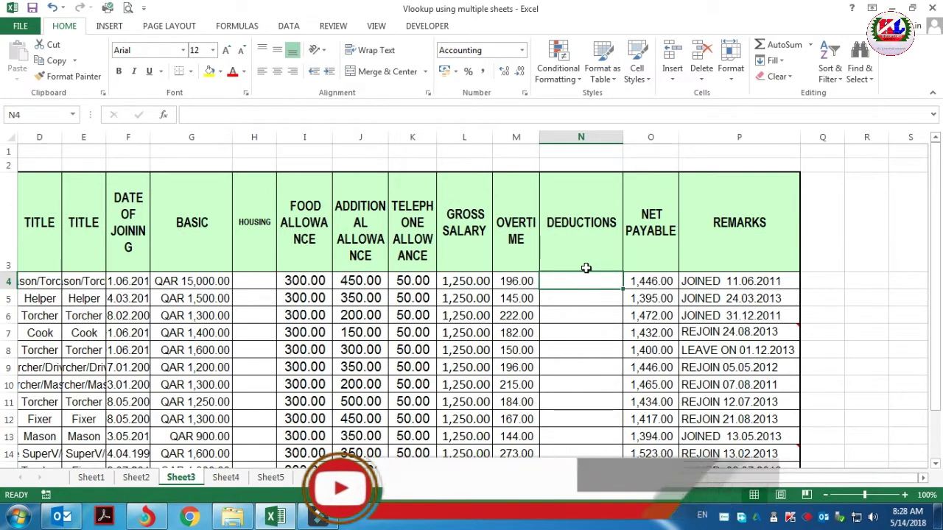
pyautogui.write('50')
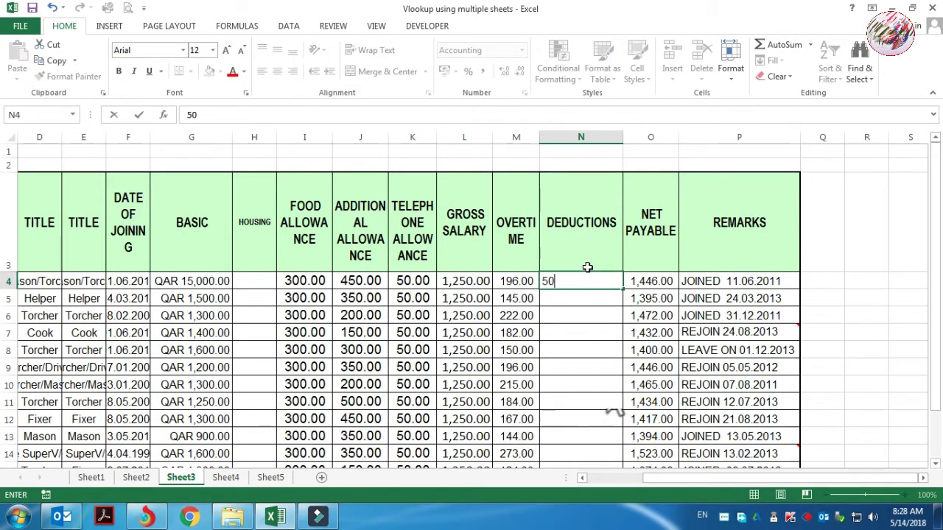
pyautogui.hotkey('ctrl', 'Return')
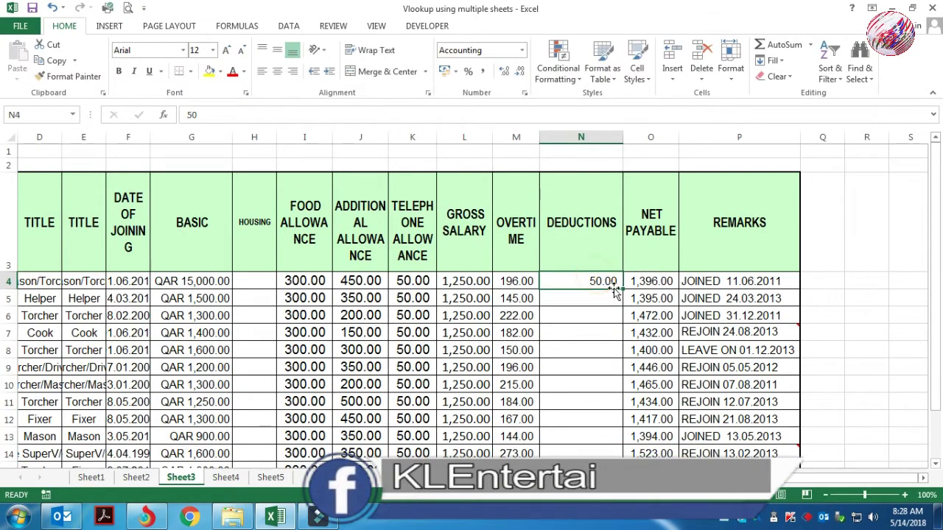
pyautogui.moveTo(622, 289); pyautogui.dragTo(617, 373)
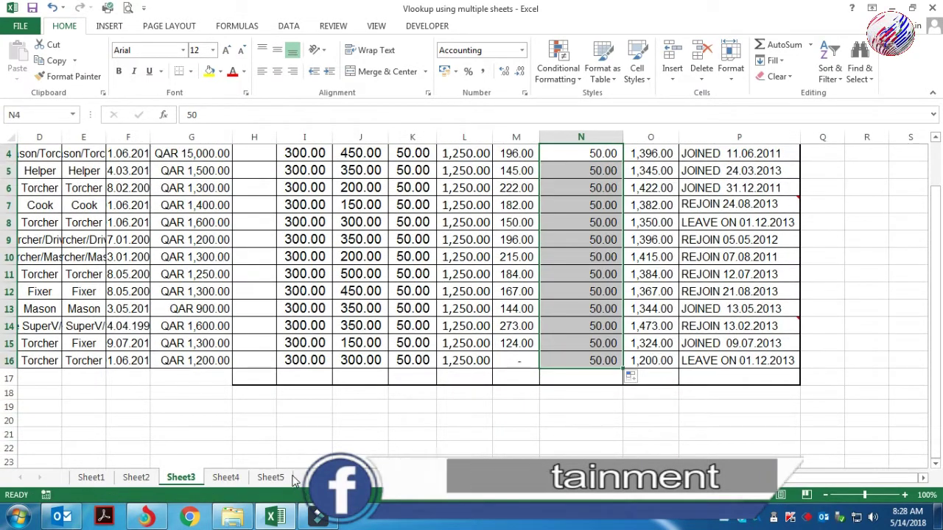
# Step: Check that the form's D8 deductions show QAR 50.00 and net payable QAR 1,396.00
pyautogui.click(227, 477)
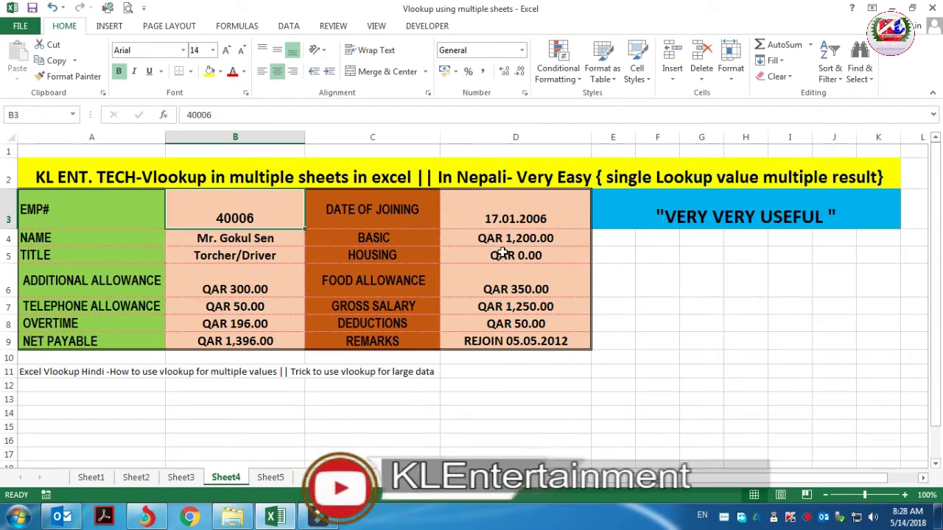
pyautogui.click(539, 323)
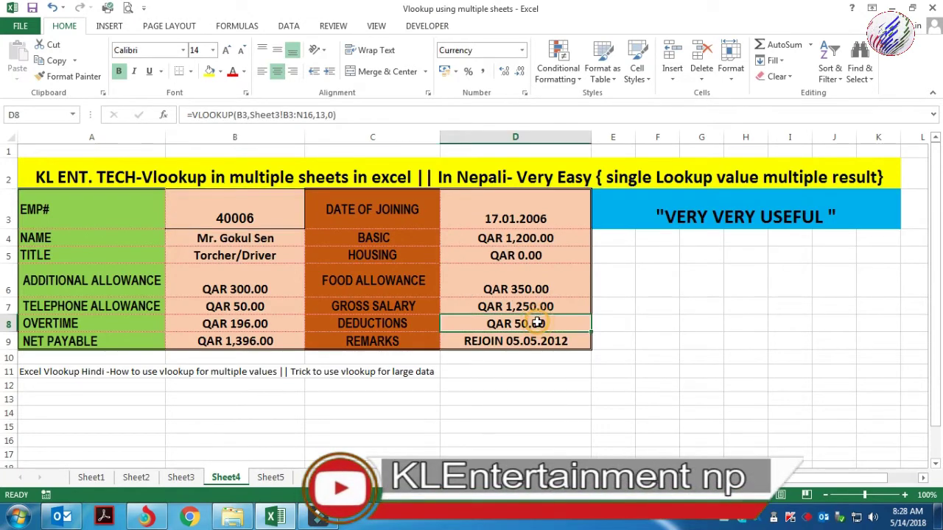
pyautogui.click(6, 323)
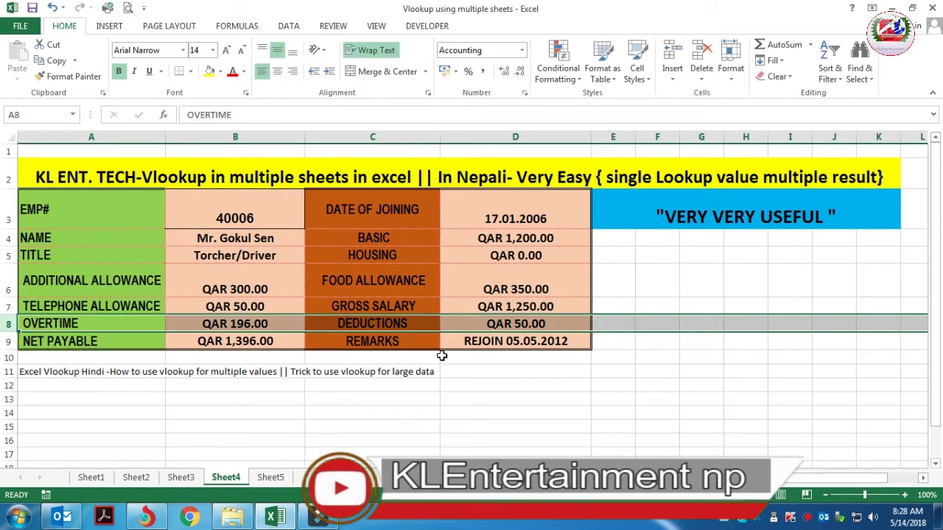
pyautogui.click(7, 254)
pyautogui.click(180, 477)
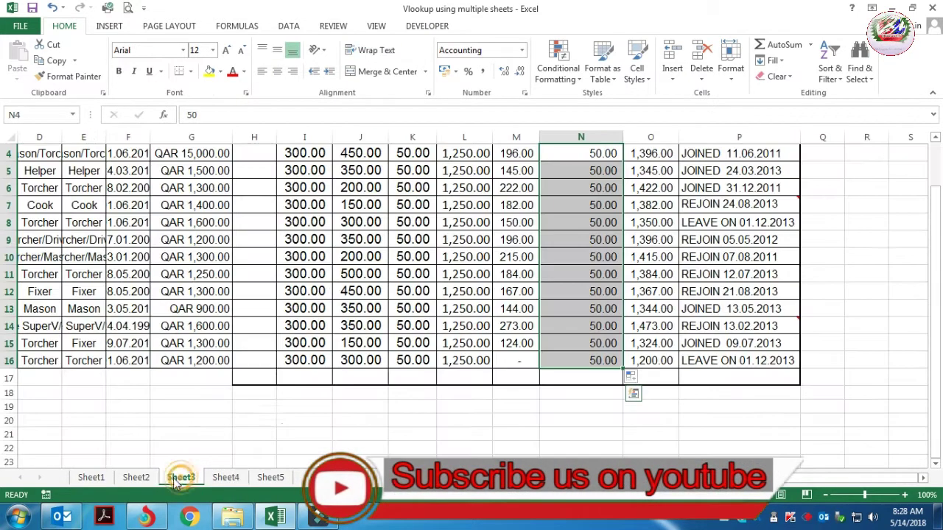
pyautogui.scroll(1, 311, 389)
pyautogui.click(135, 477)
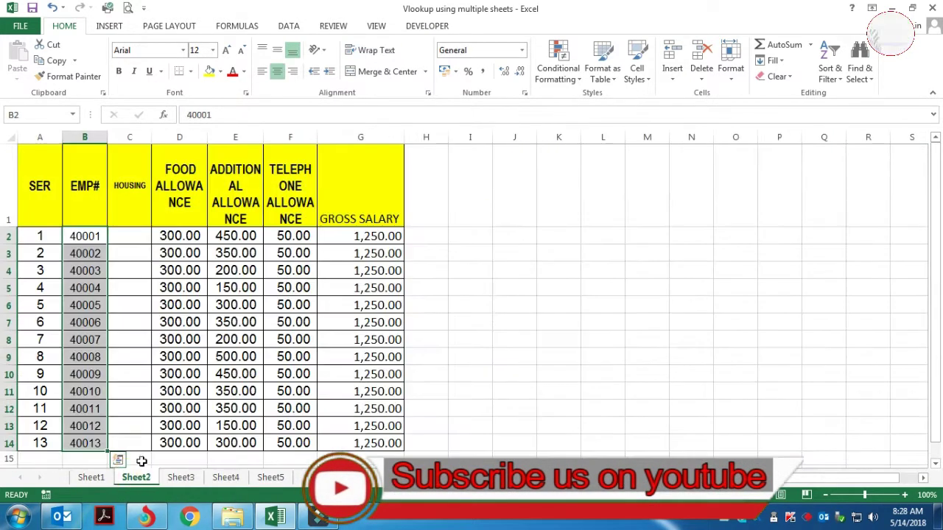
# Step: Enter 500 housing in Sheet2's C2, fill it down to C14, and return to Sheet4
pyautogui.click(127, 236)
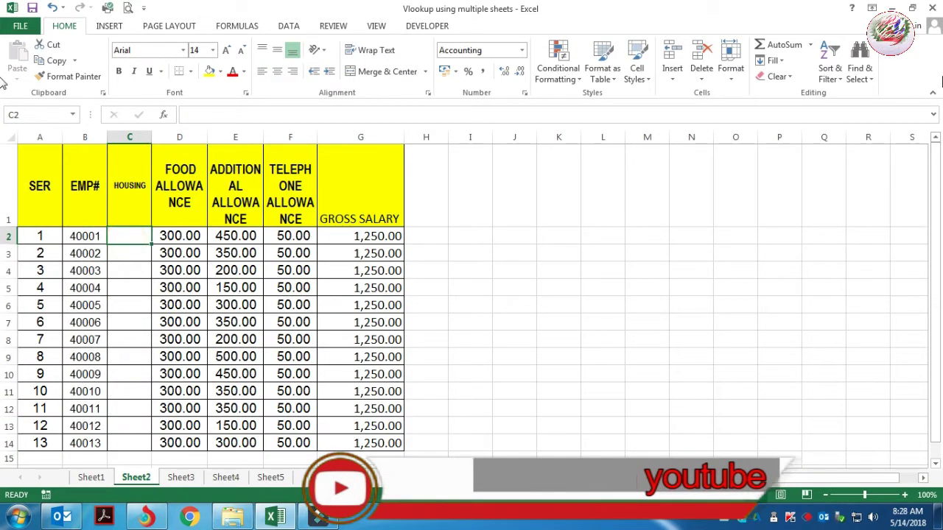
pyautogui.write('5')
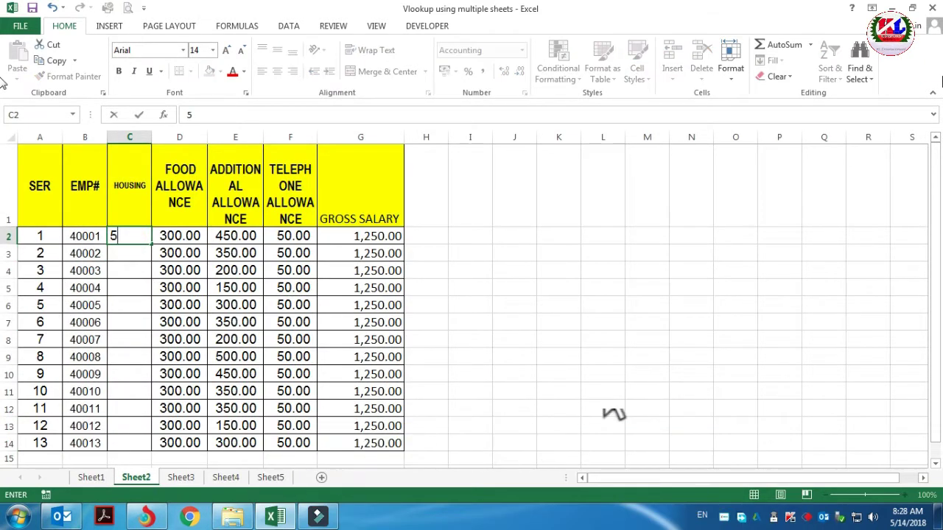
pyautogui.write('00')
pyautogui.press('Return')
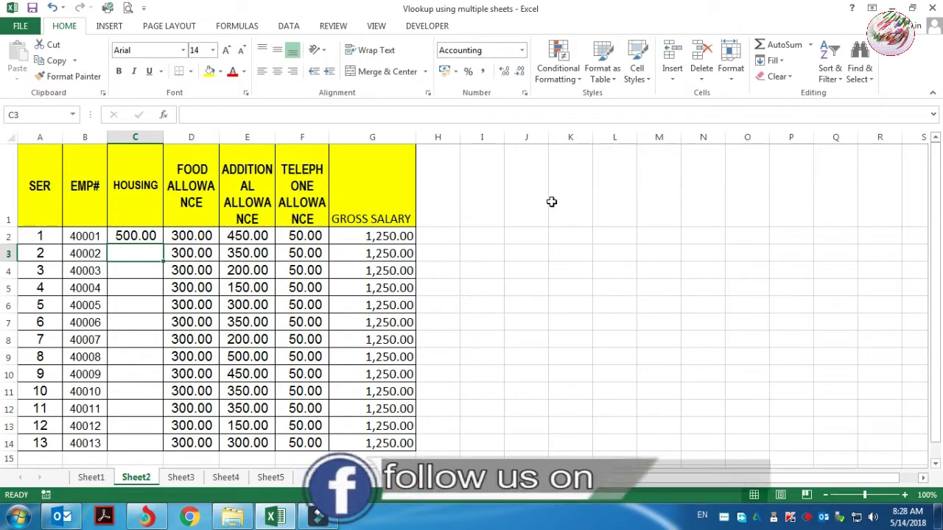
pyautogui.click(140, 234)
pyautogui.moveTo(163, 244); pyautogui.dragTo(142, 443)
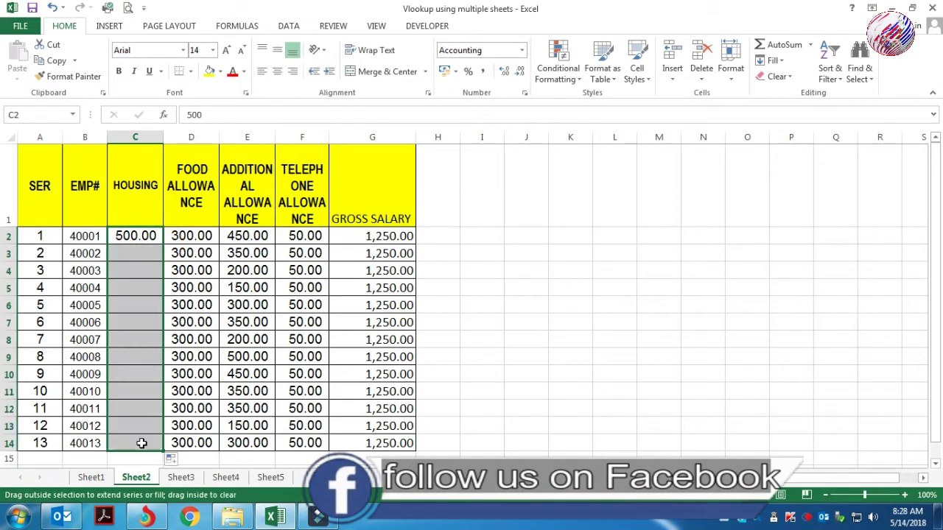
pyautogui.click(226, 477)
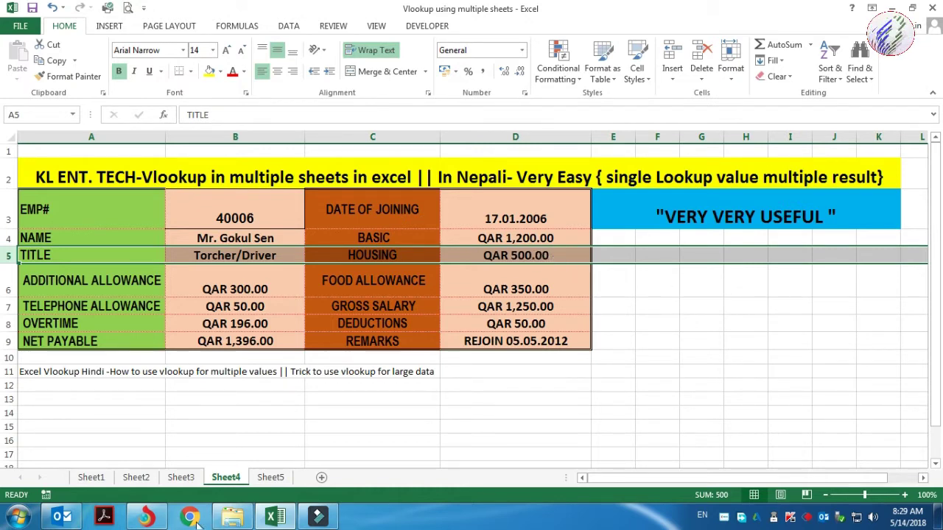
pyautogui.click(91, 477)
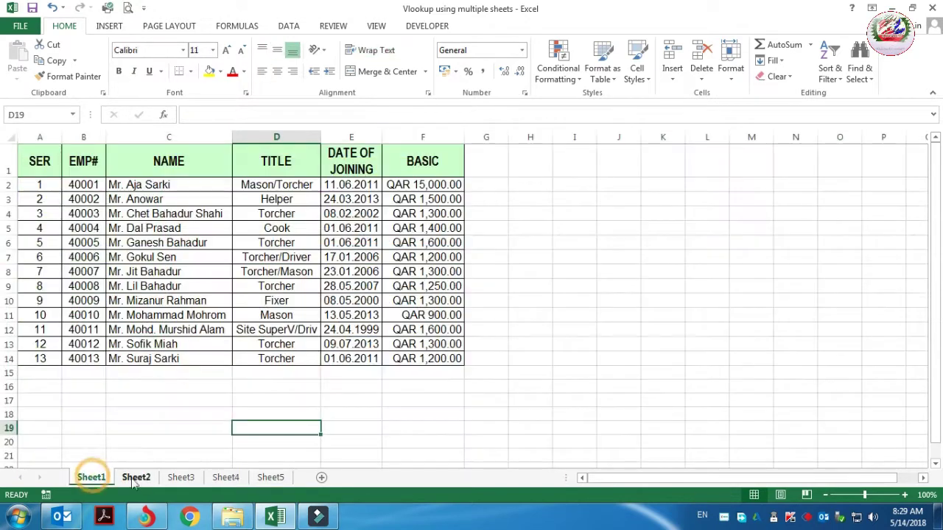
pyautogui.click(135, 478)
pyautogui.click(180, 477)
pyautogui.click(96, 479)
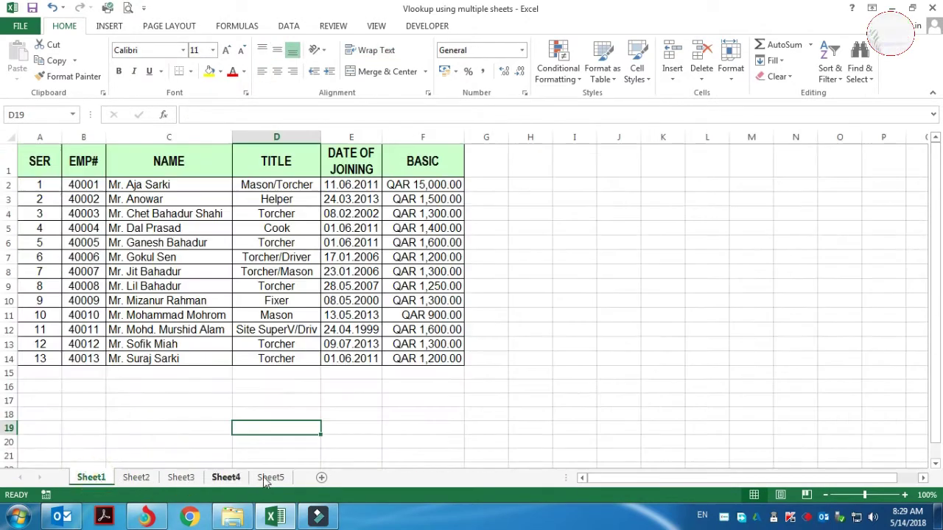
pyautogui.click(226, 478)
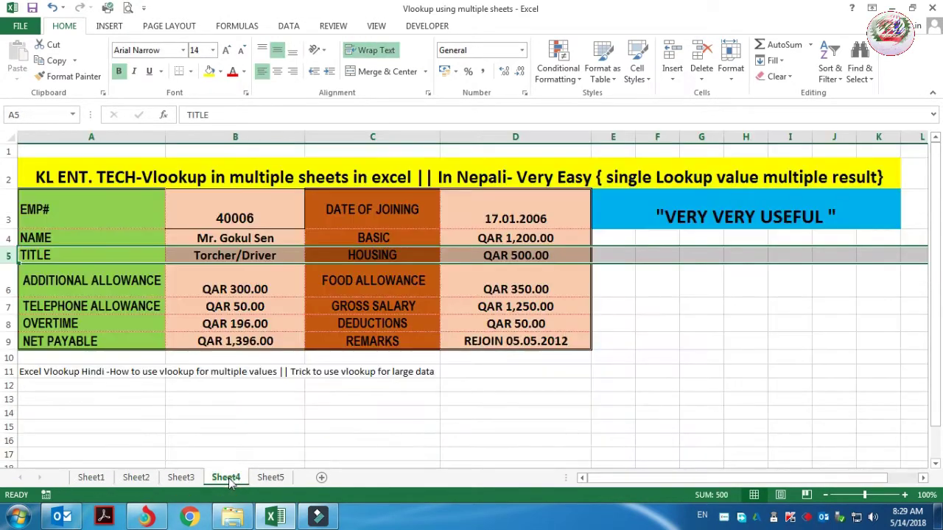